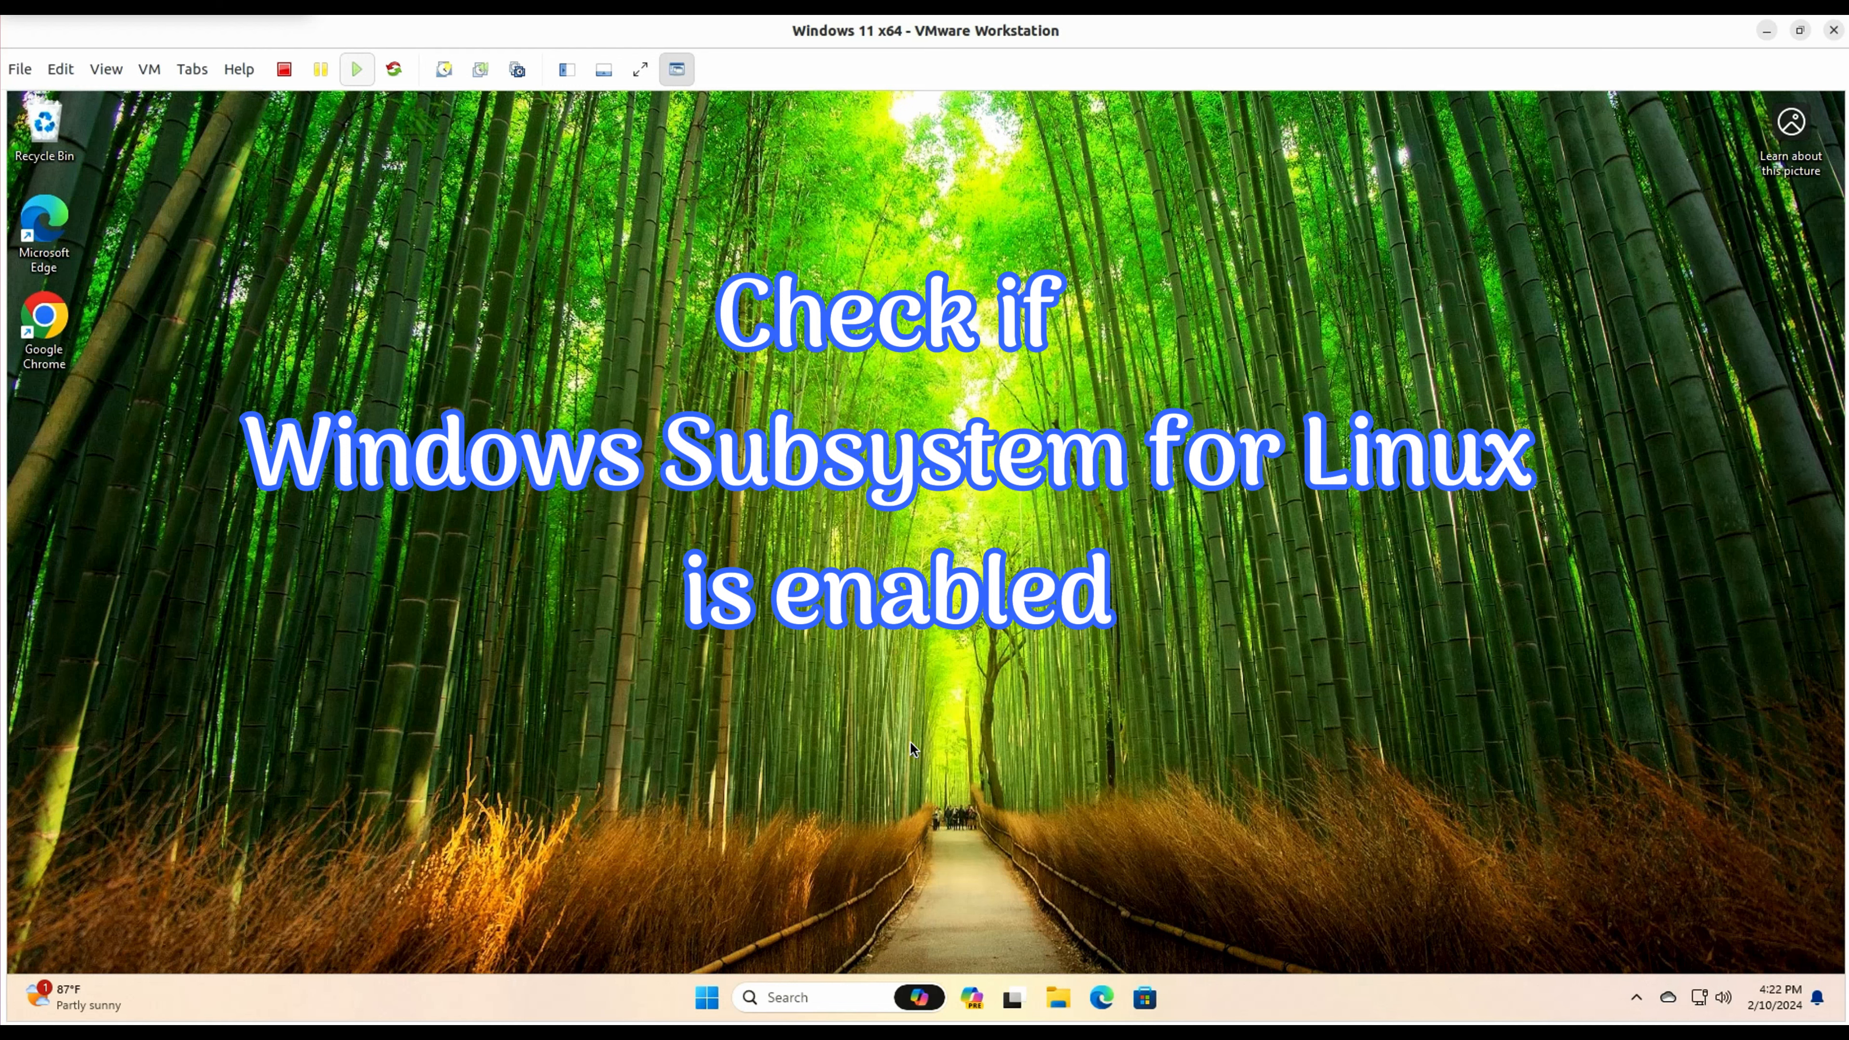
Check in the Control Panel's Windows Features list whether Windows Subsystem for Linux is enabled, leaving the features unchanged
{"action": "left_click", "coordinate": [809, 990]}
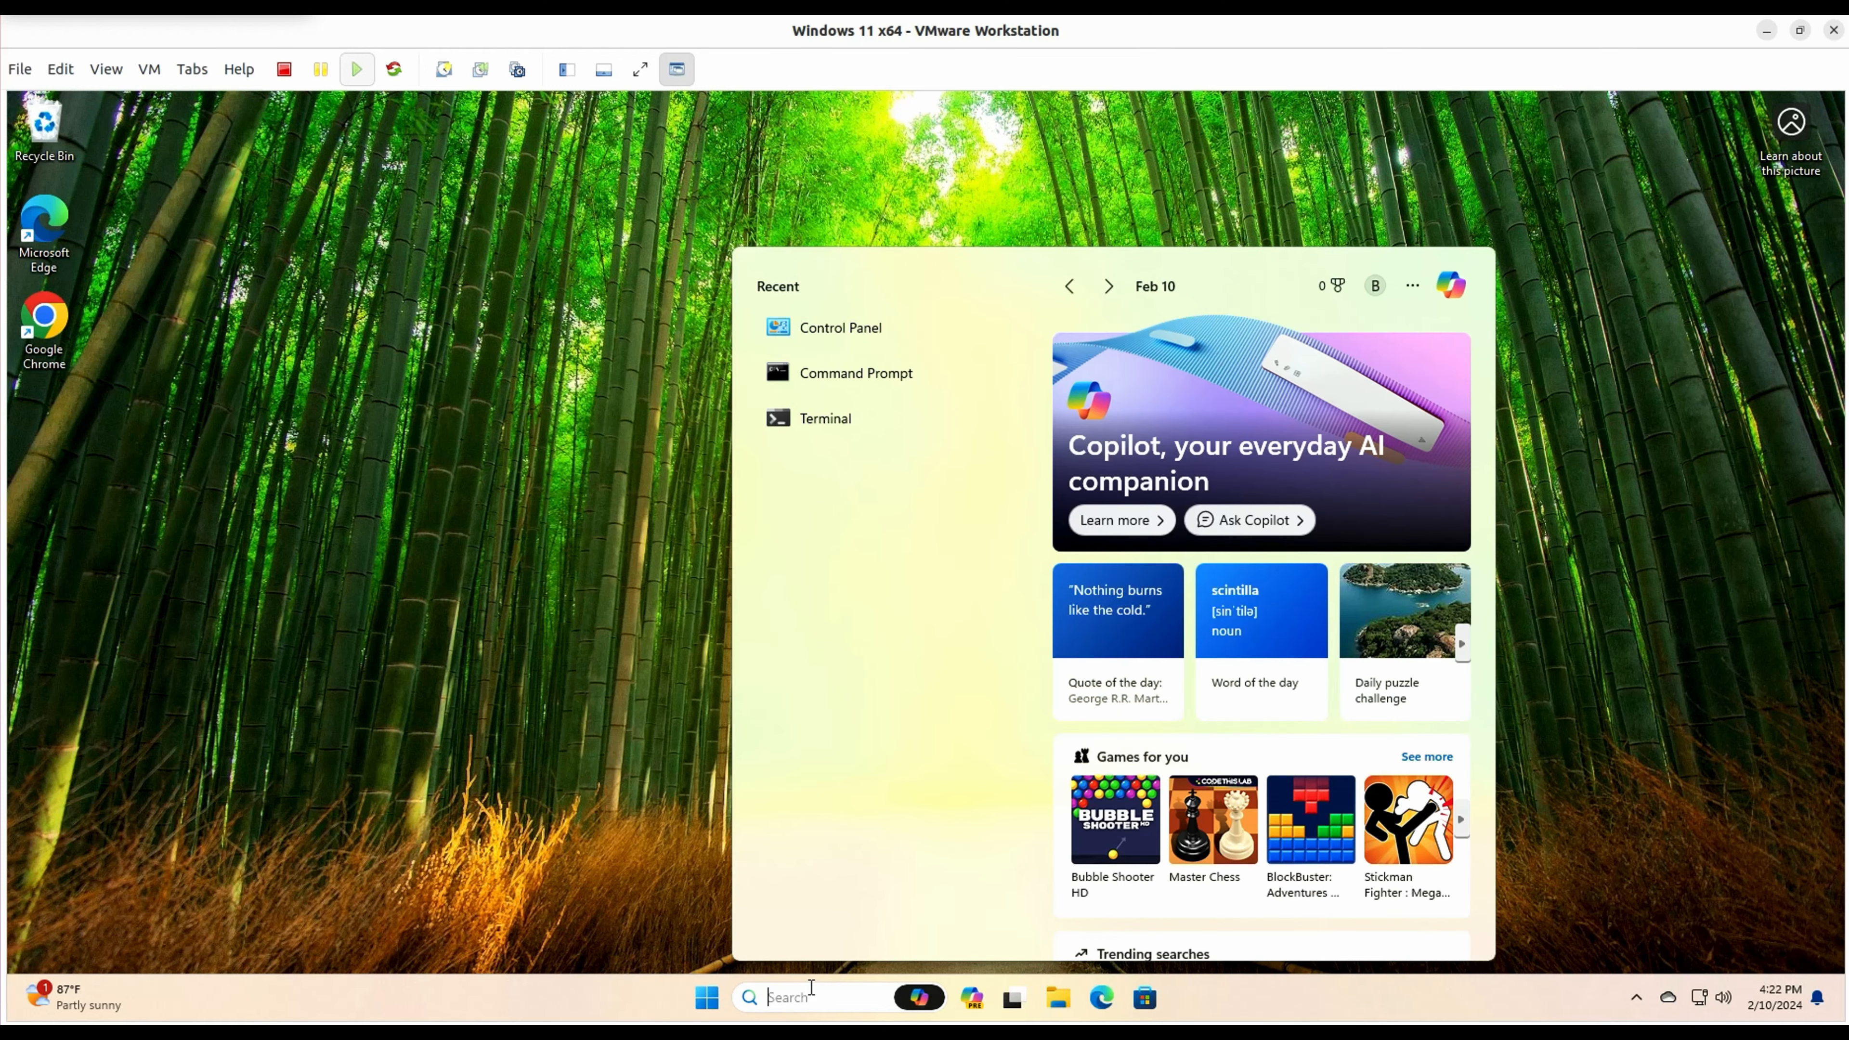
{"action": "left_click", "coordinate": [864, 329]}
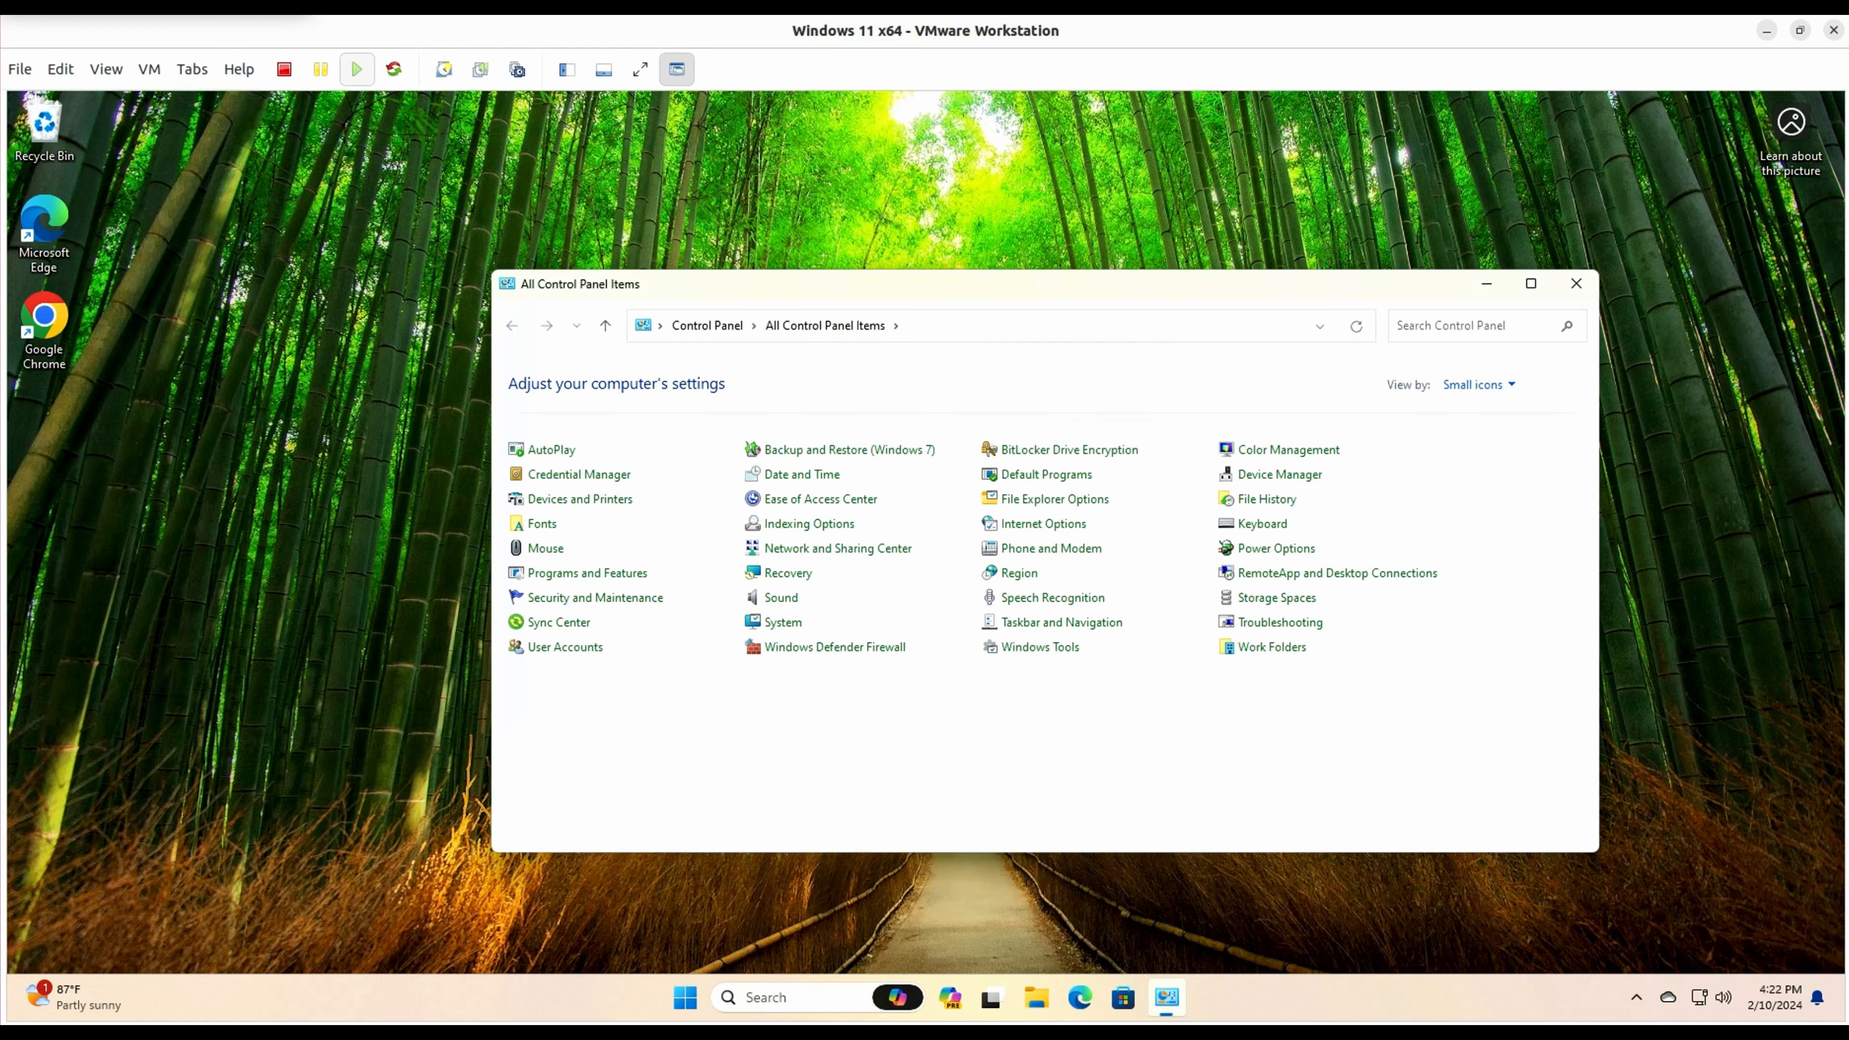
{"action": "left_click", "coordinate": [618, 574]}
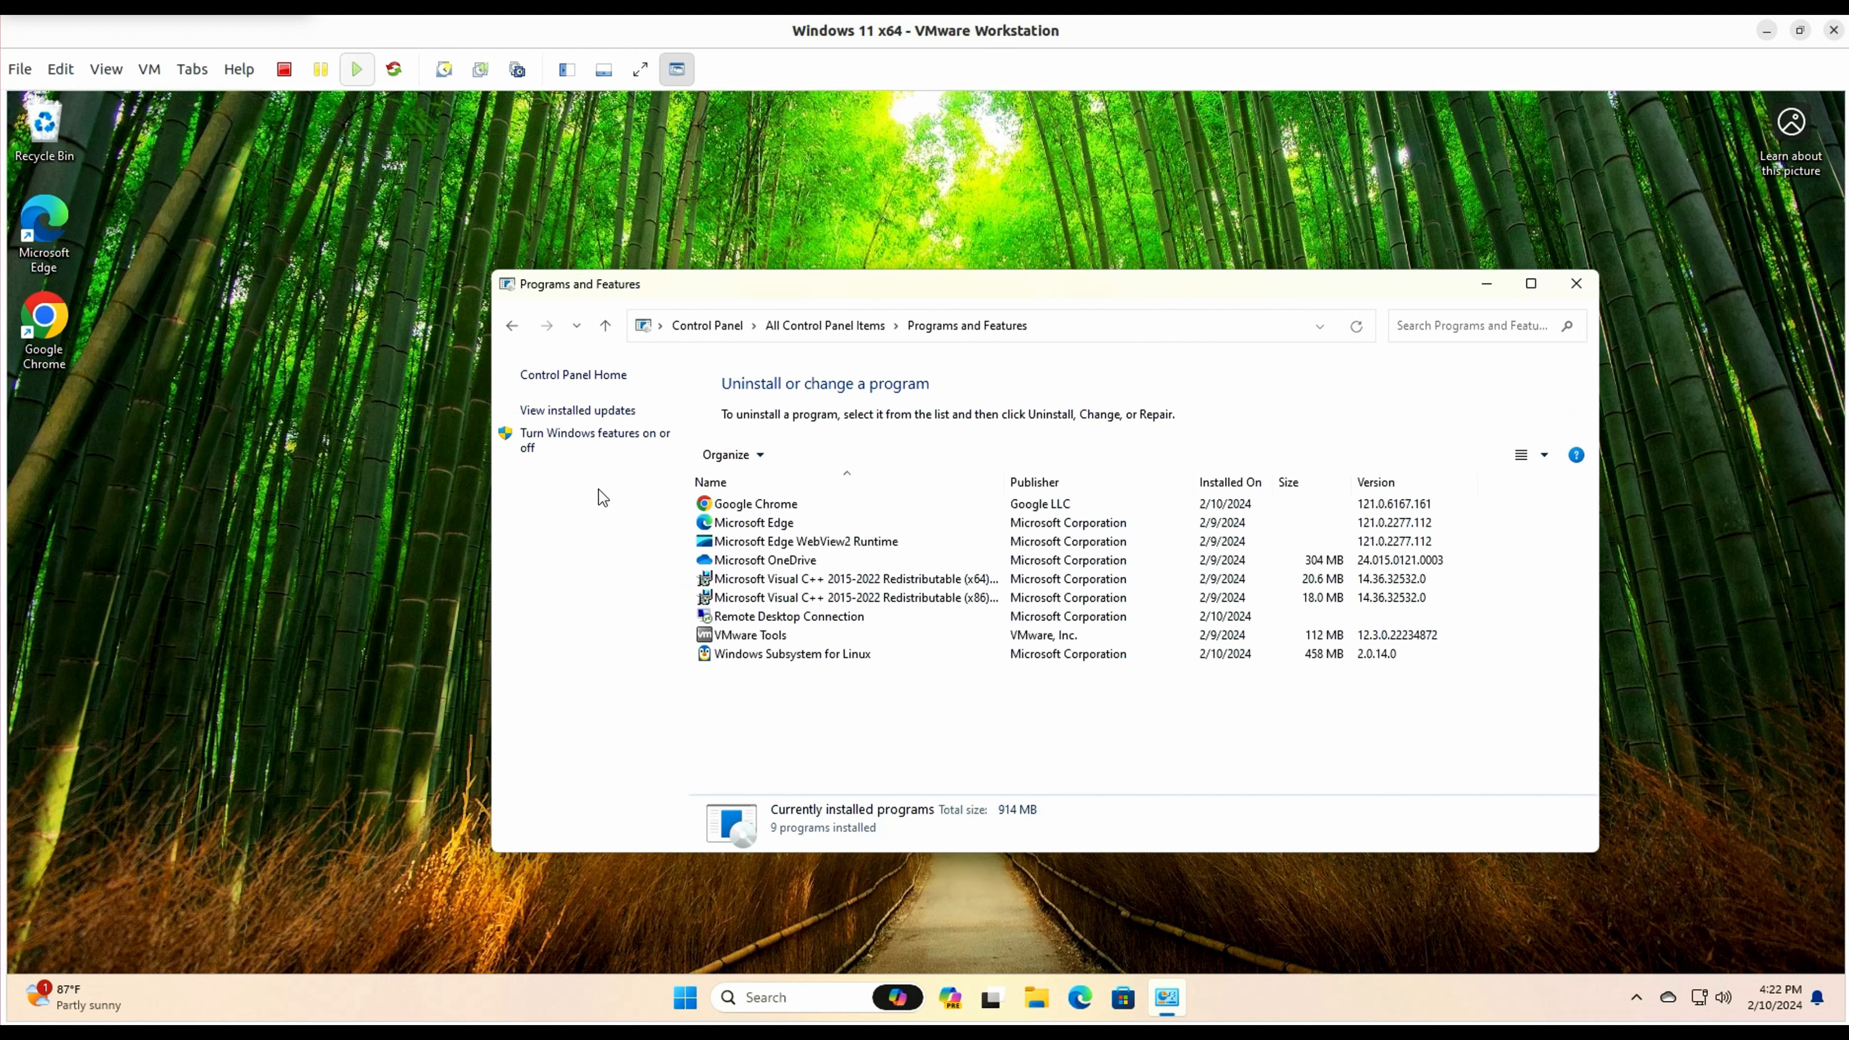
{"action": "left_click", "coordinate": [593, 439]}
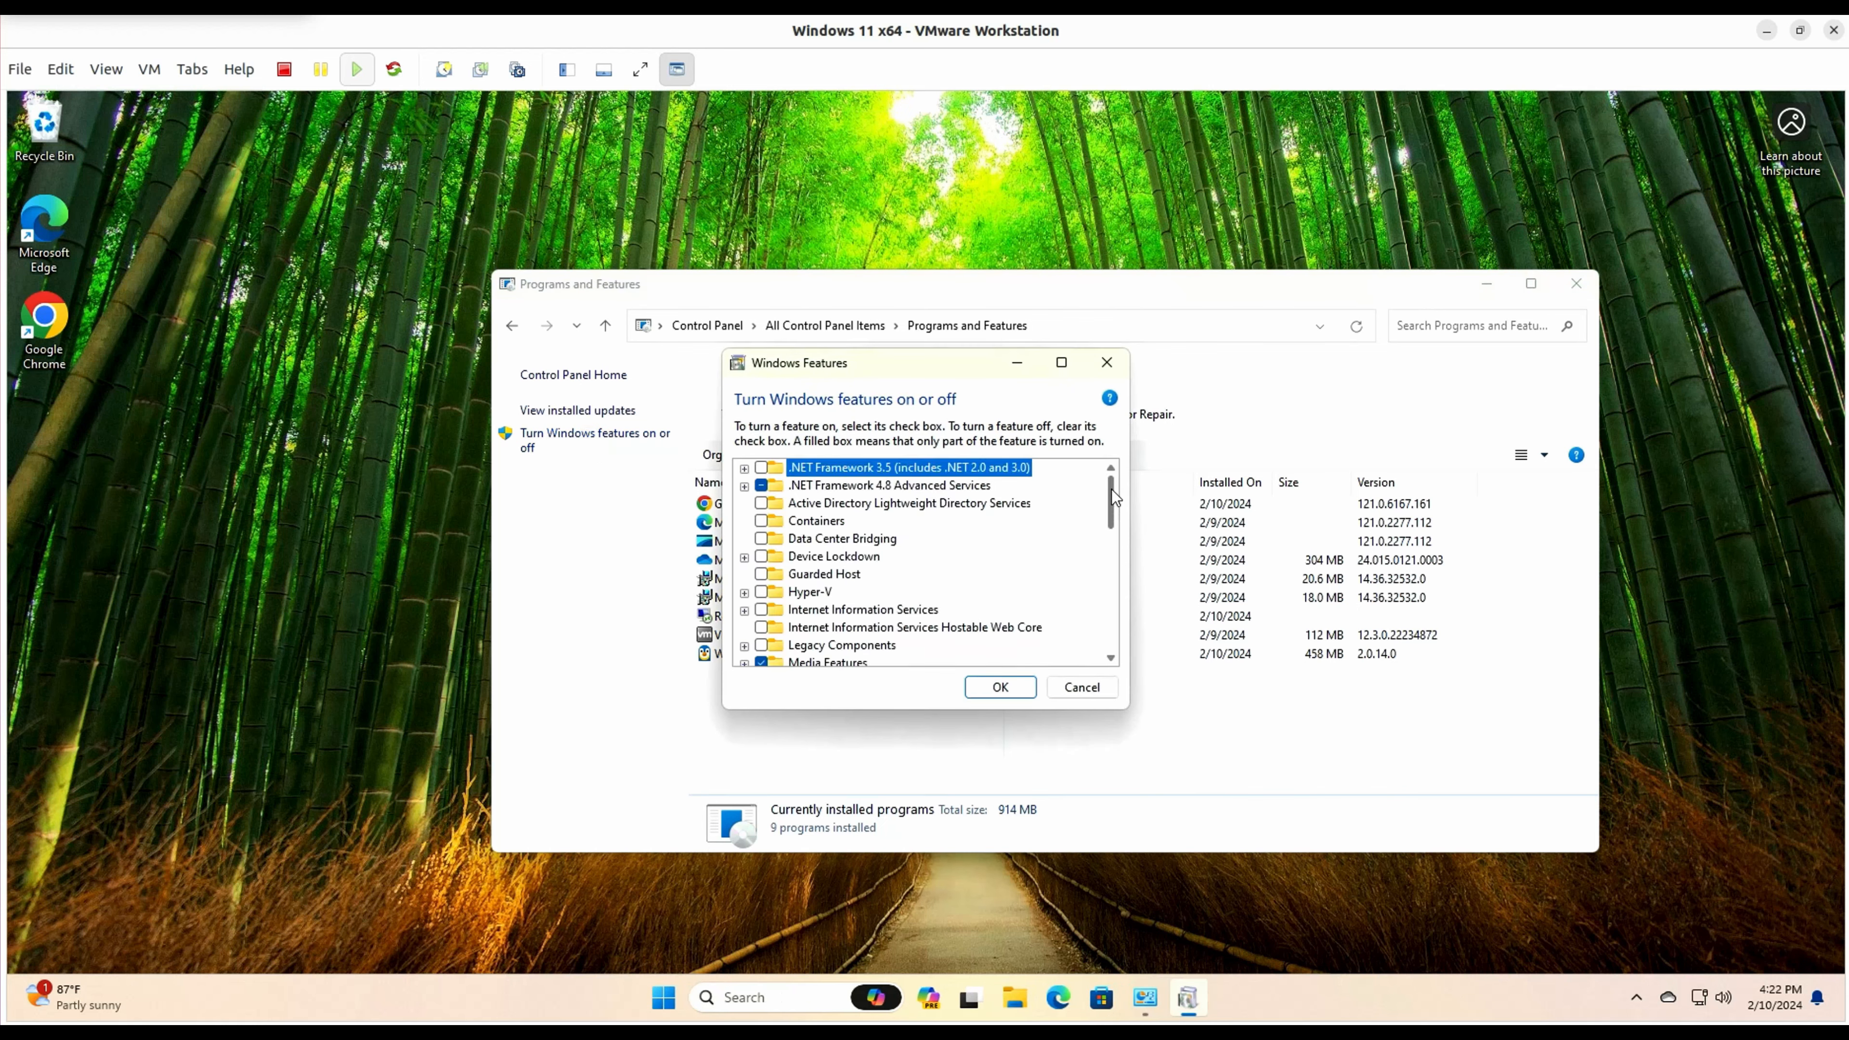
{"action": "left_click_drag", "start_coordinate": [1112, 498], "coordinate": [1114, 619]}
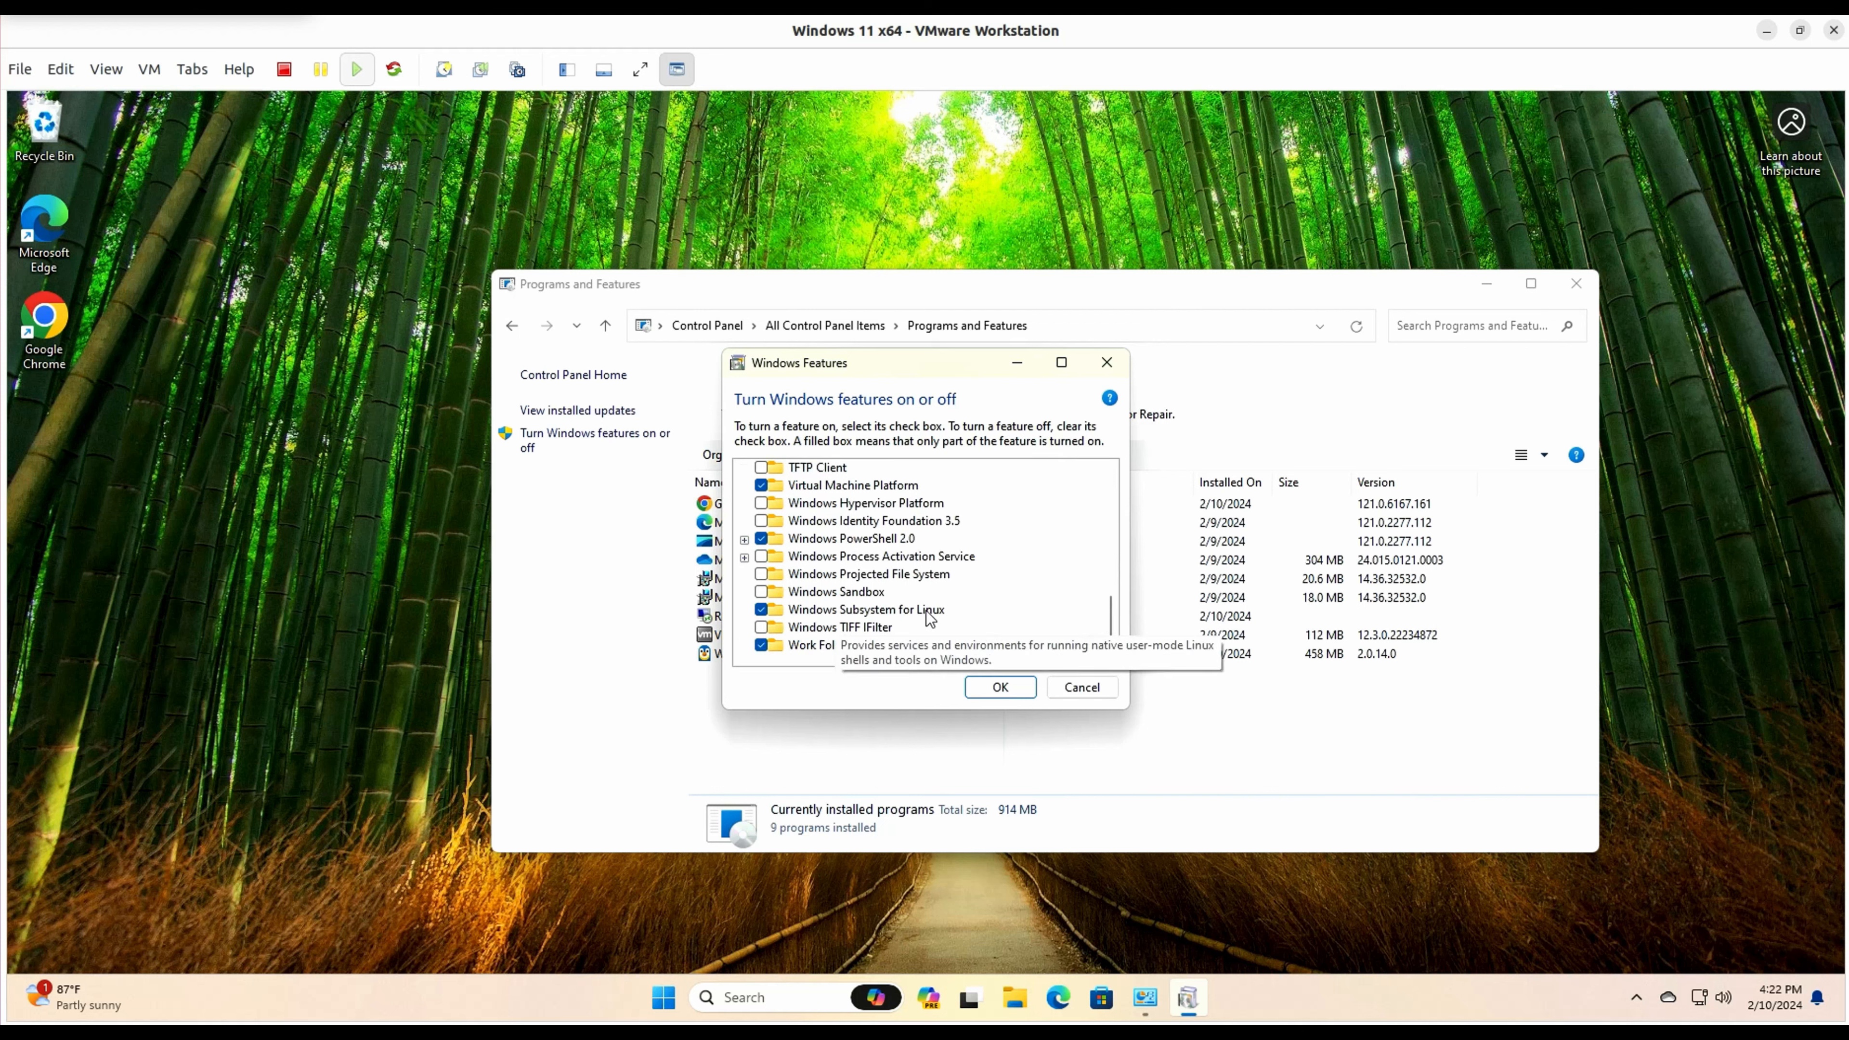
{"action": "left_click", "coordinate": [1082, 687]}
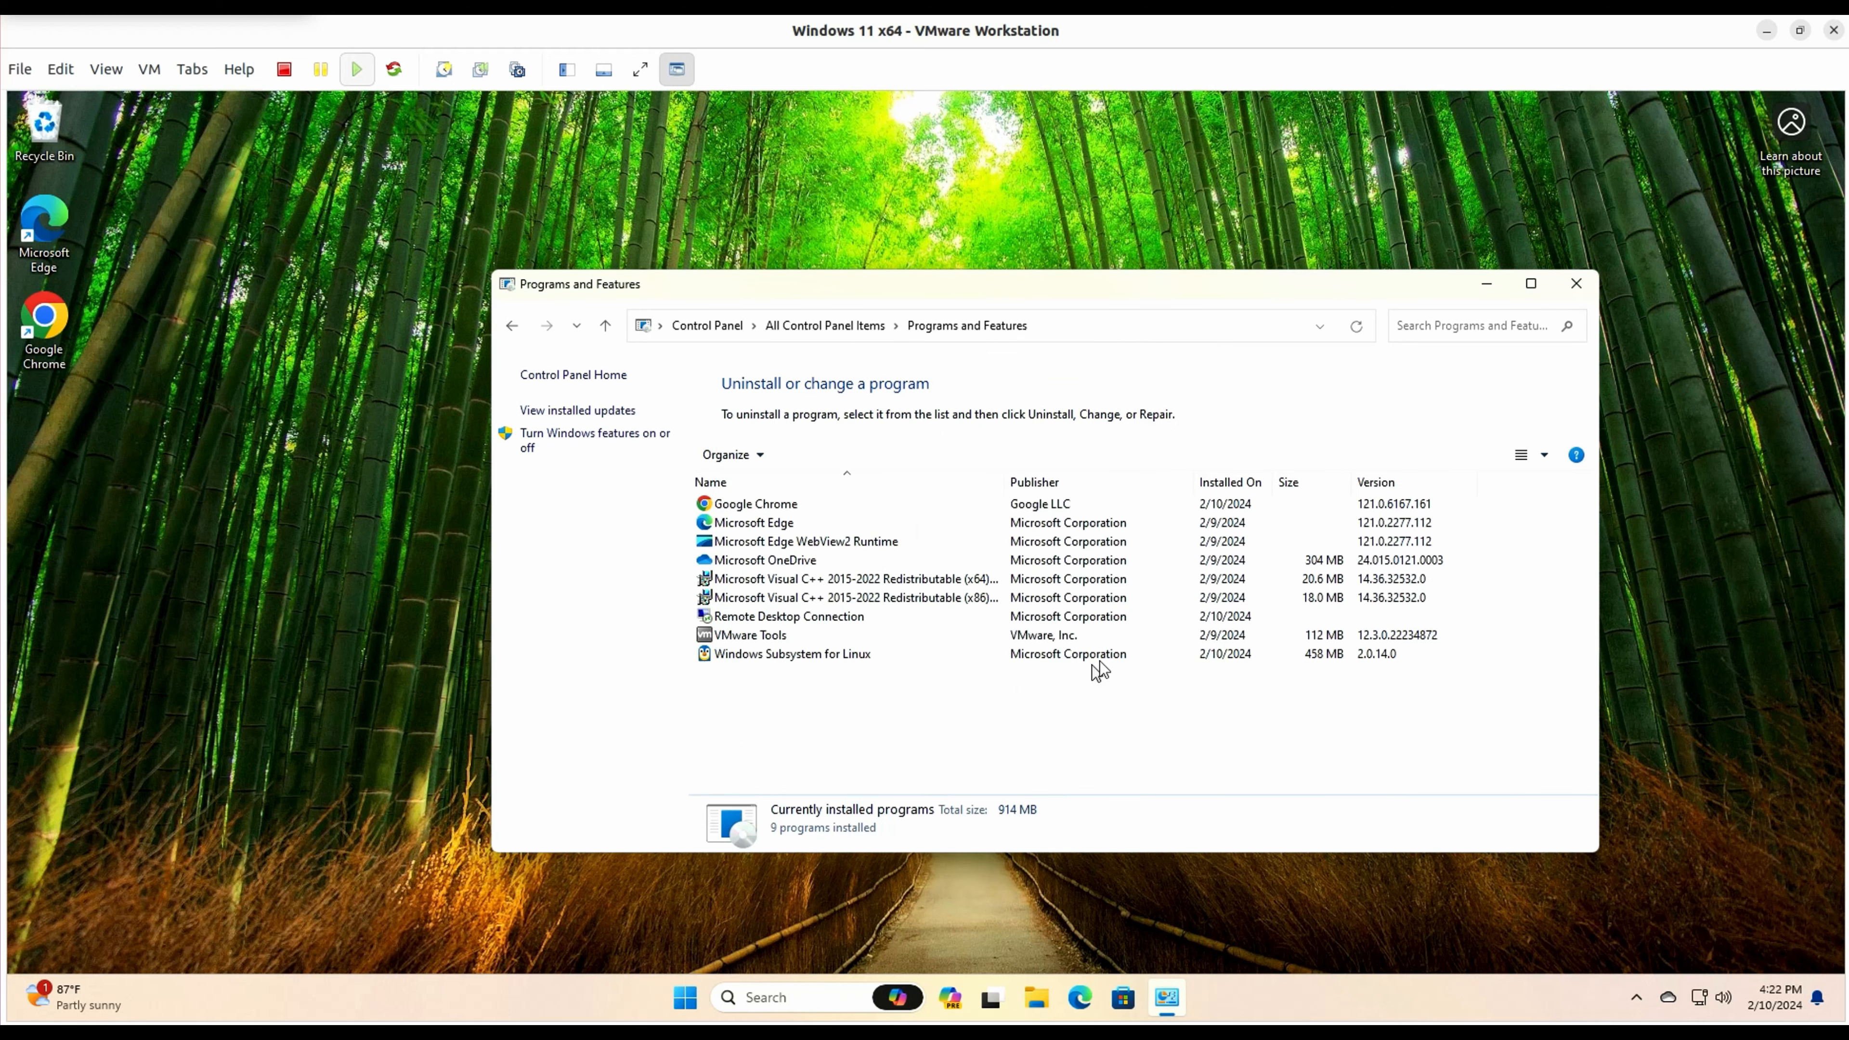
{"action": "left_click", "coordinate": [1587, 287]}
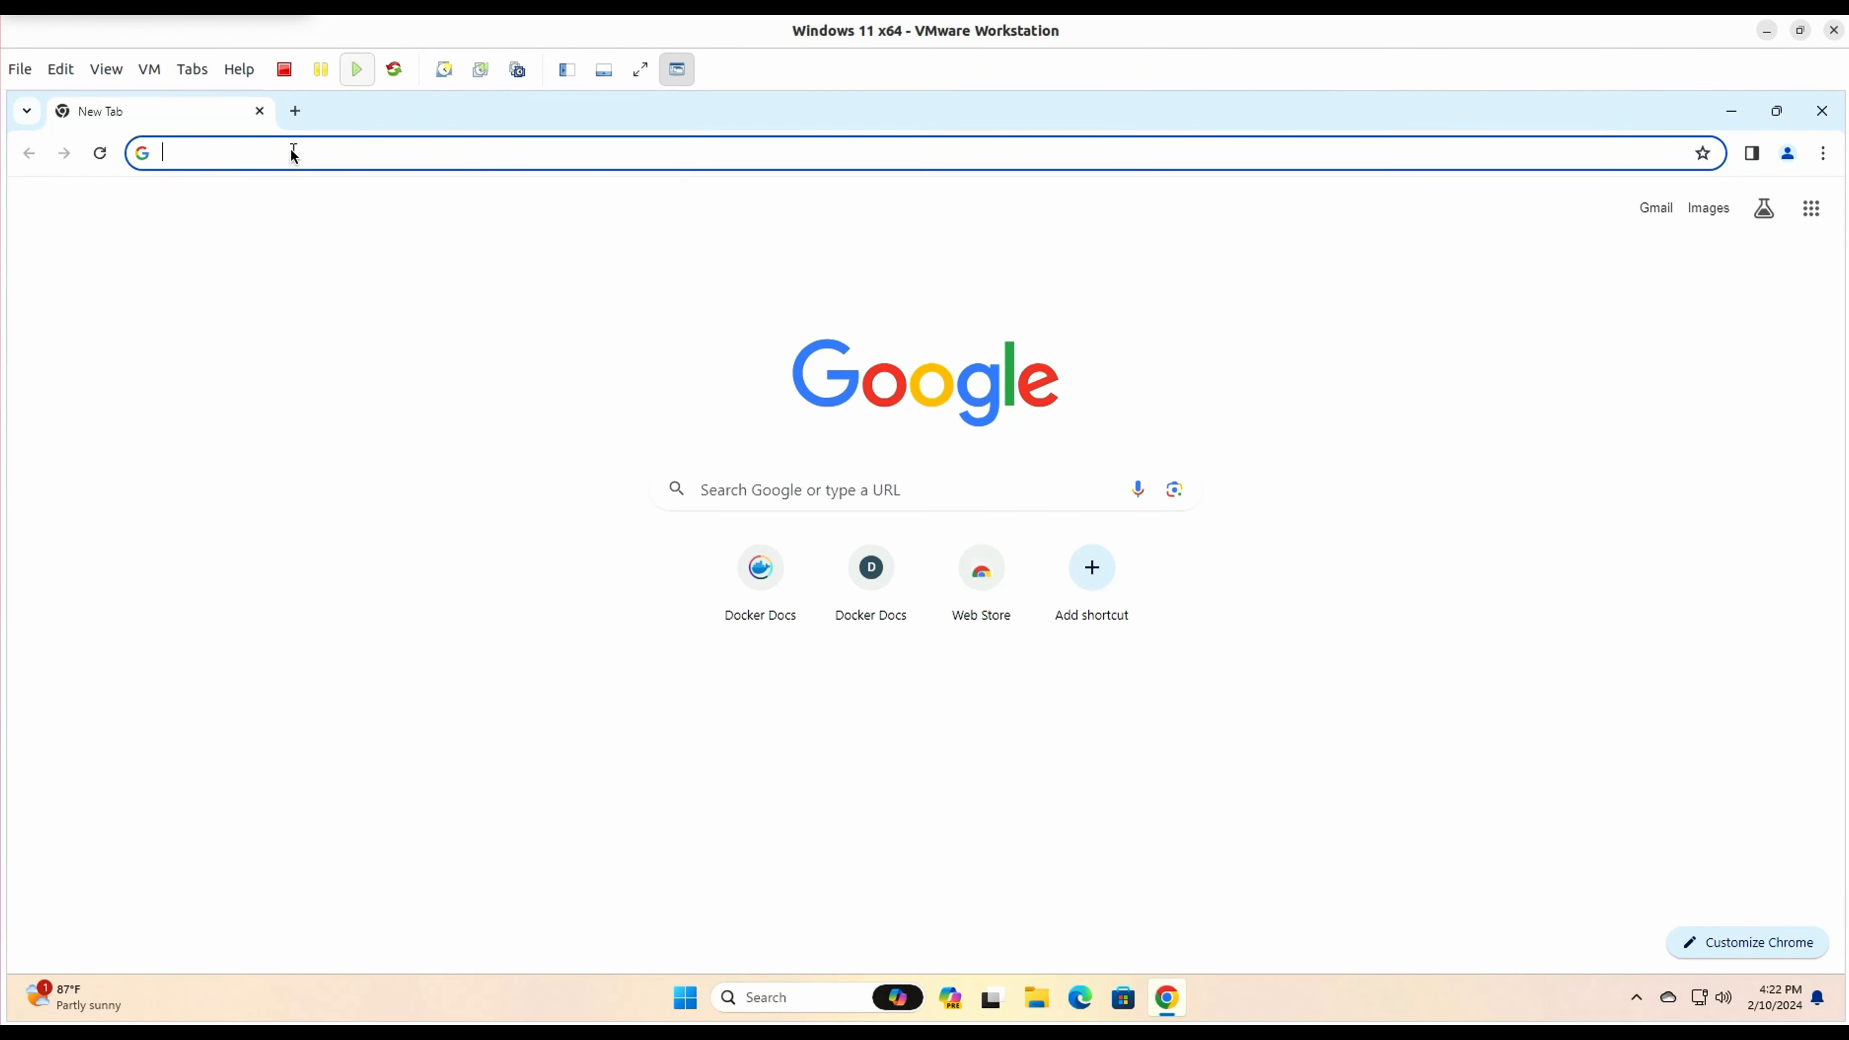
Switch to Google Chrome and open the Install Docker Desktop on Windows page in the docs.docker.com manuals
{"action": "left_click", "coordinate": [292, 152]}
{"action": "type", "text": "docs"}
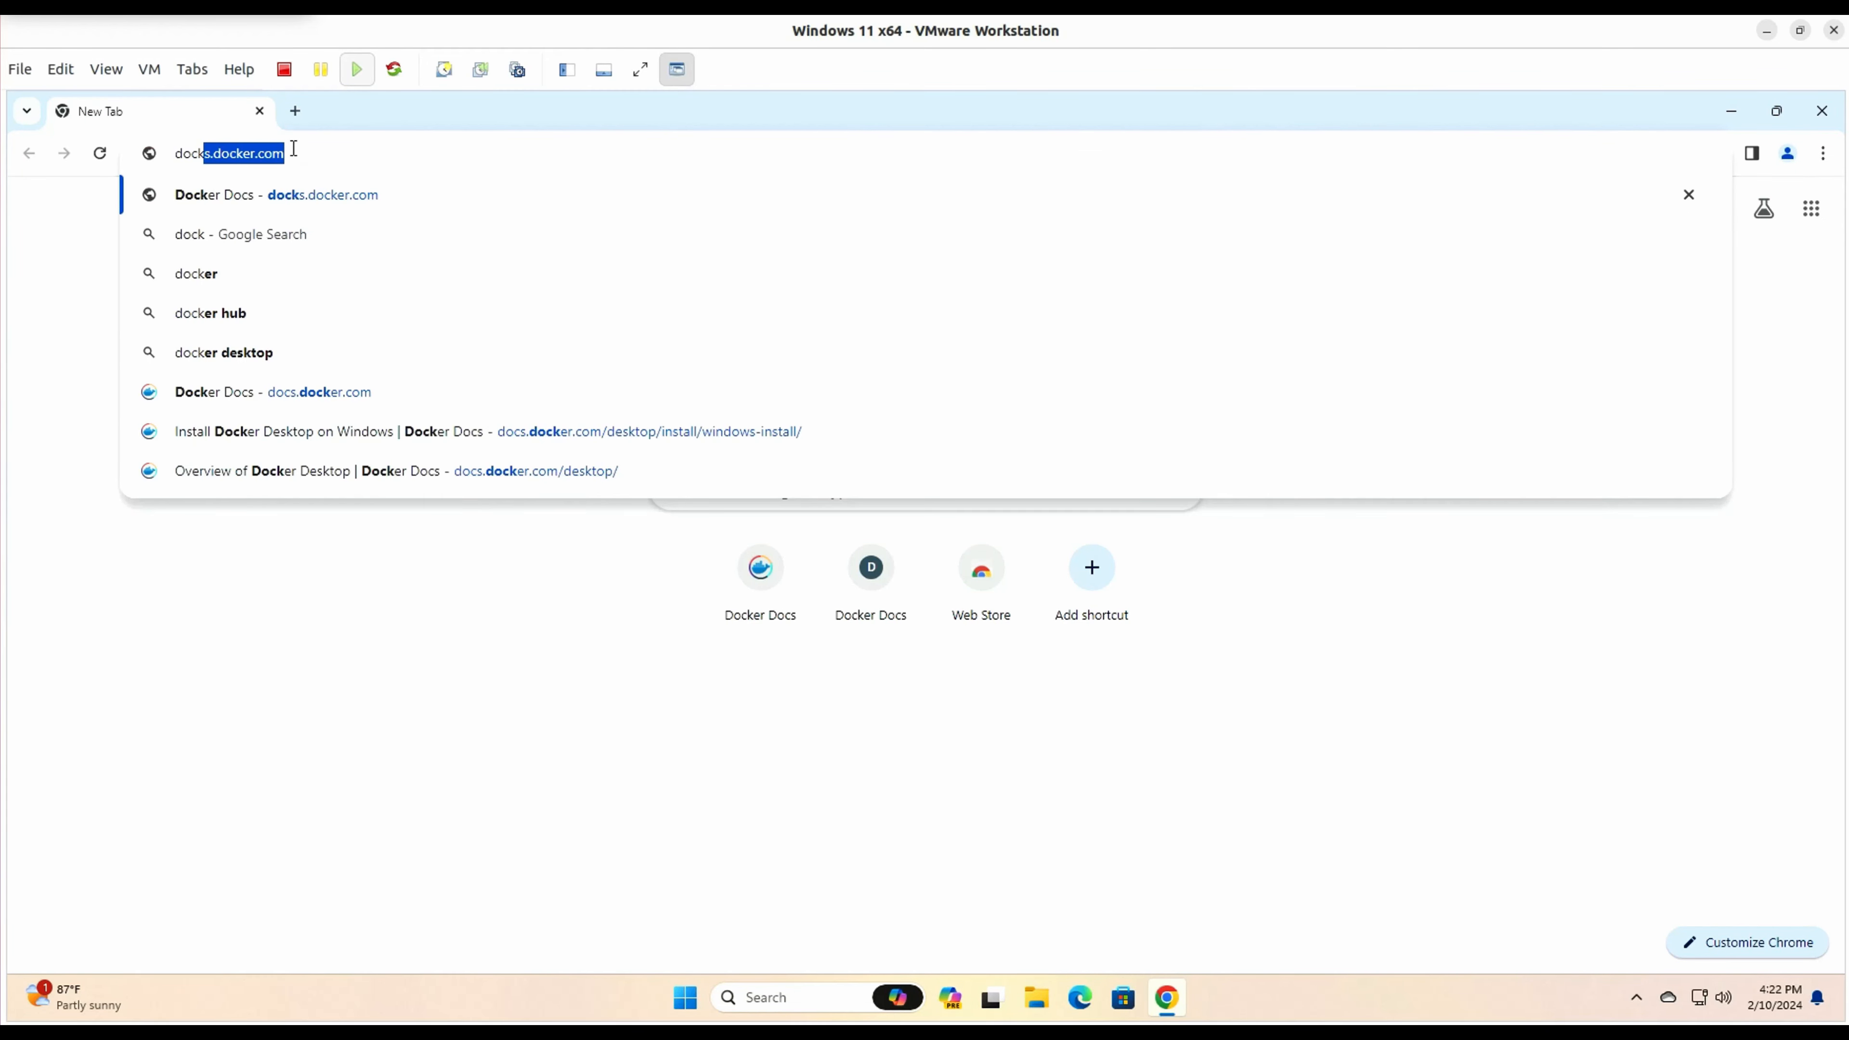
{"action": "key", "text": "Return"}
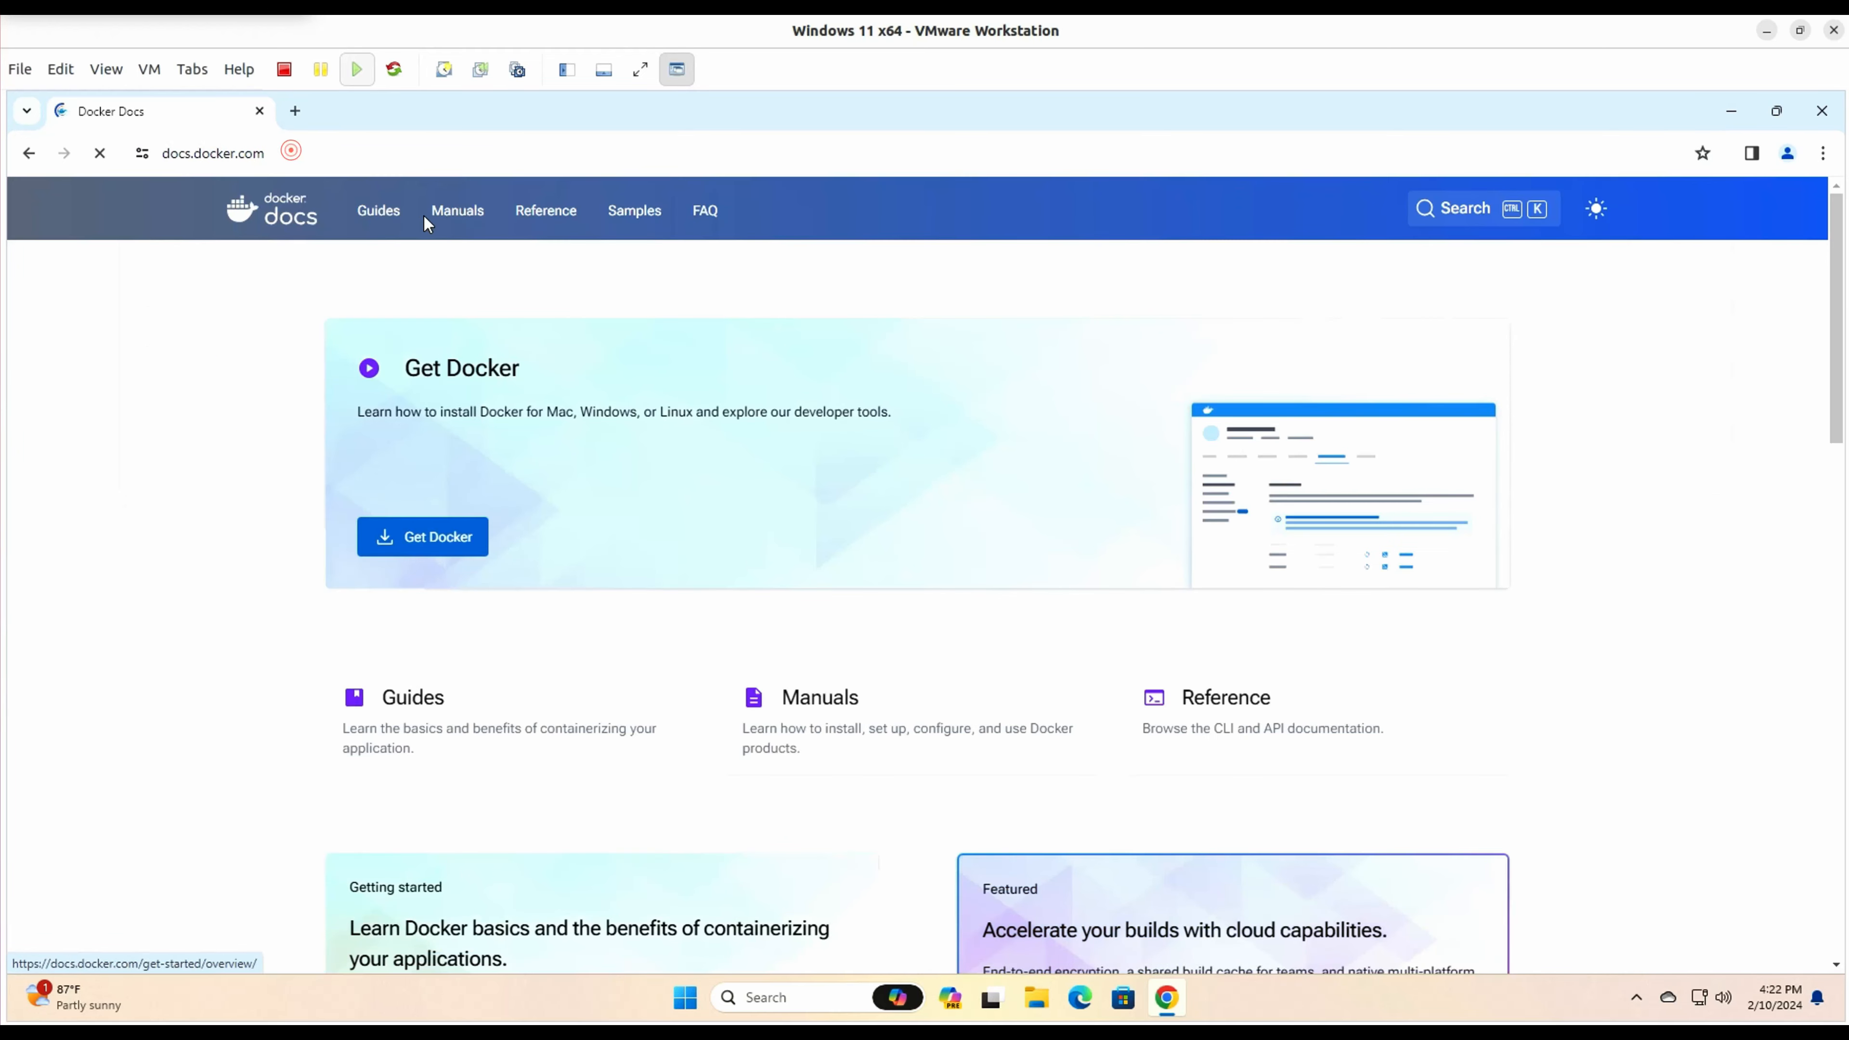
{"action": "left_click", "coordinate": [466, 218]}
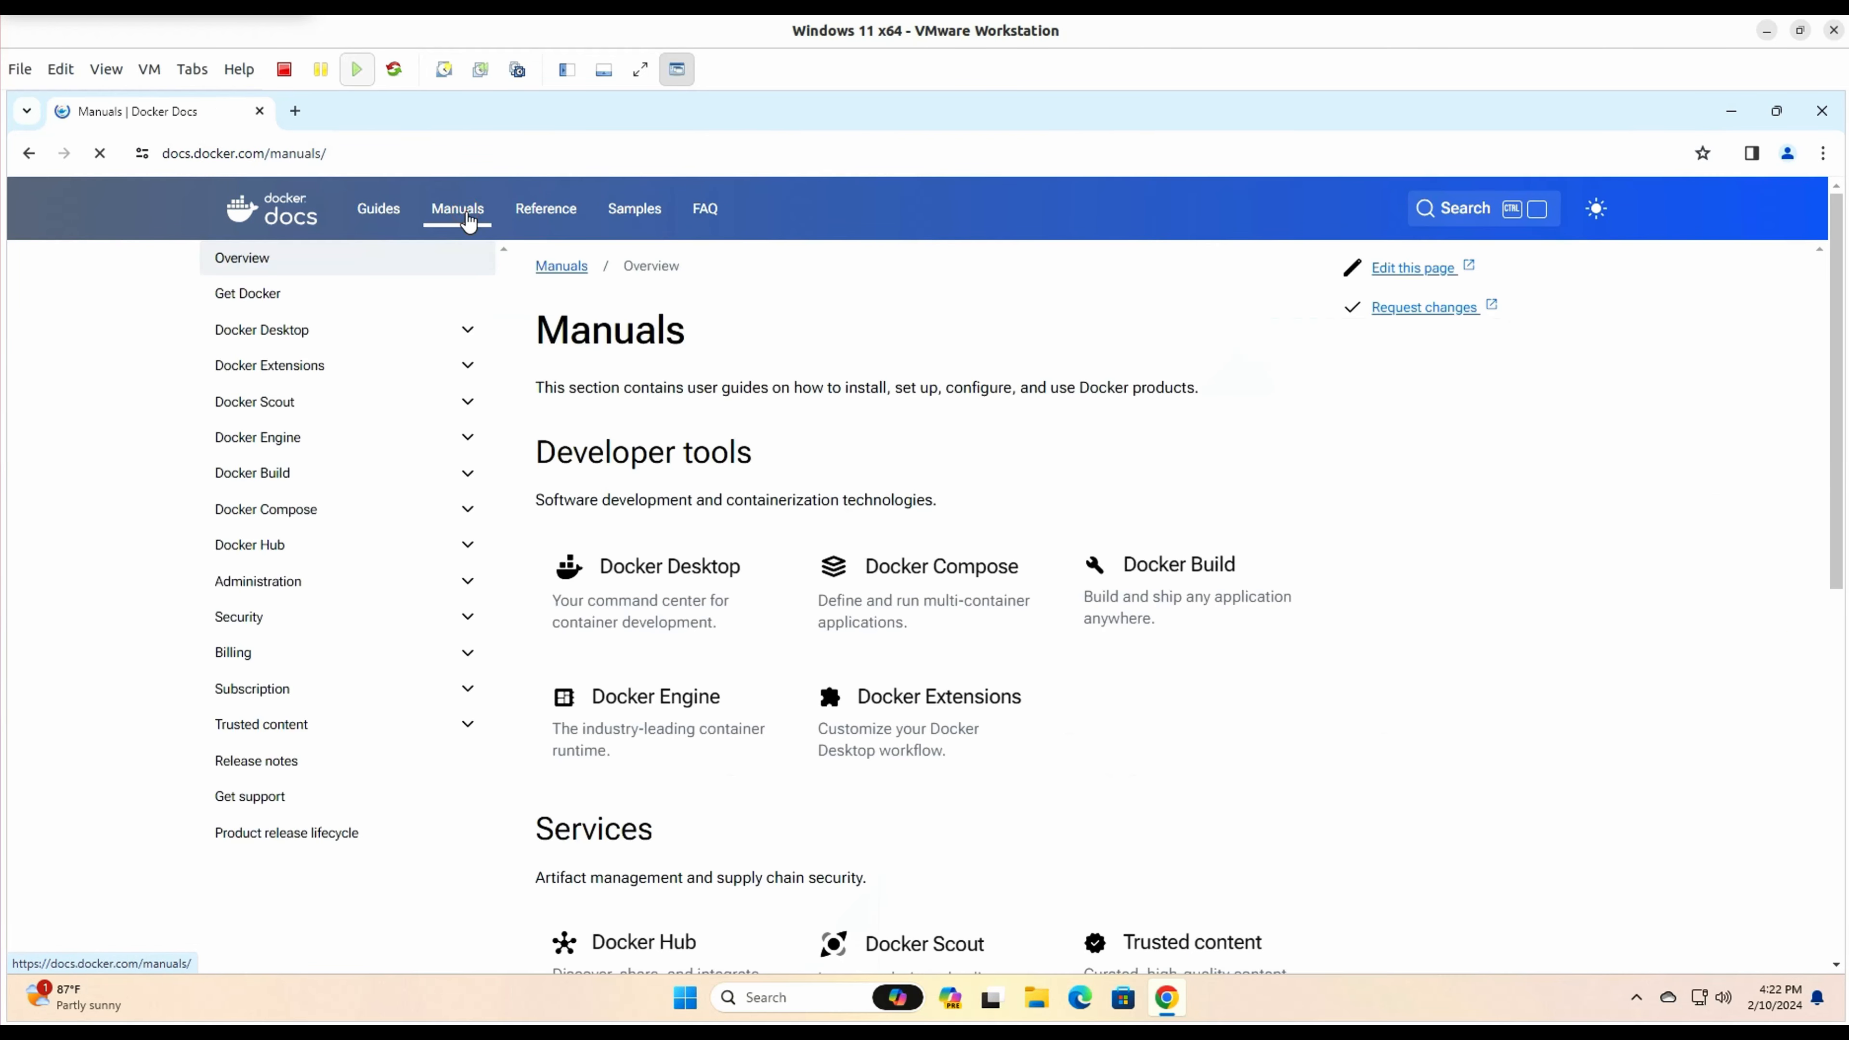
{"action": "left_click", "coordinate": [700, 572]}
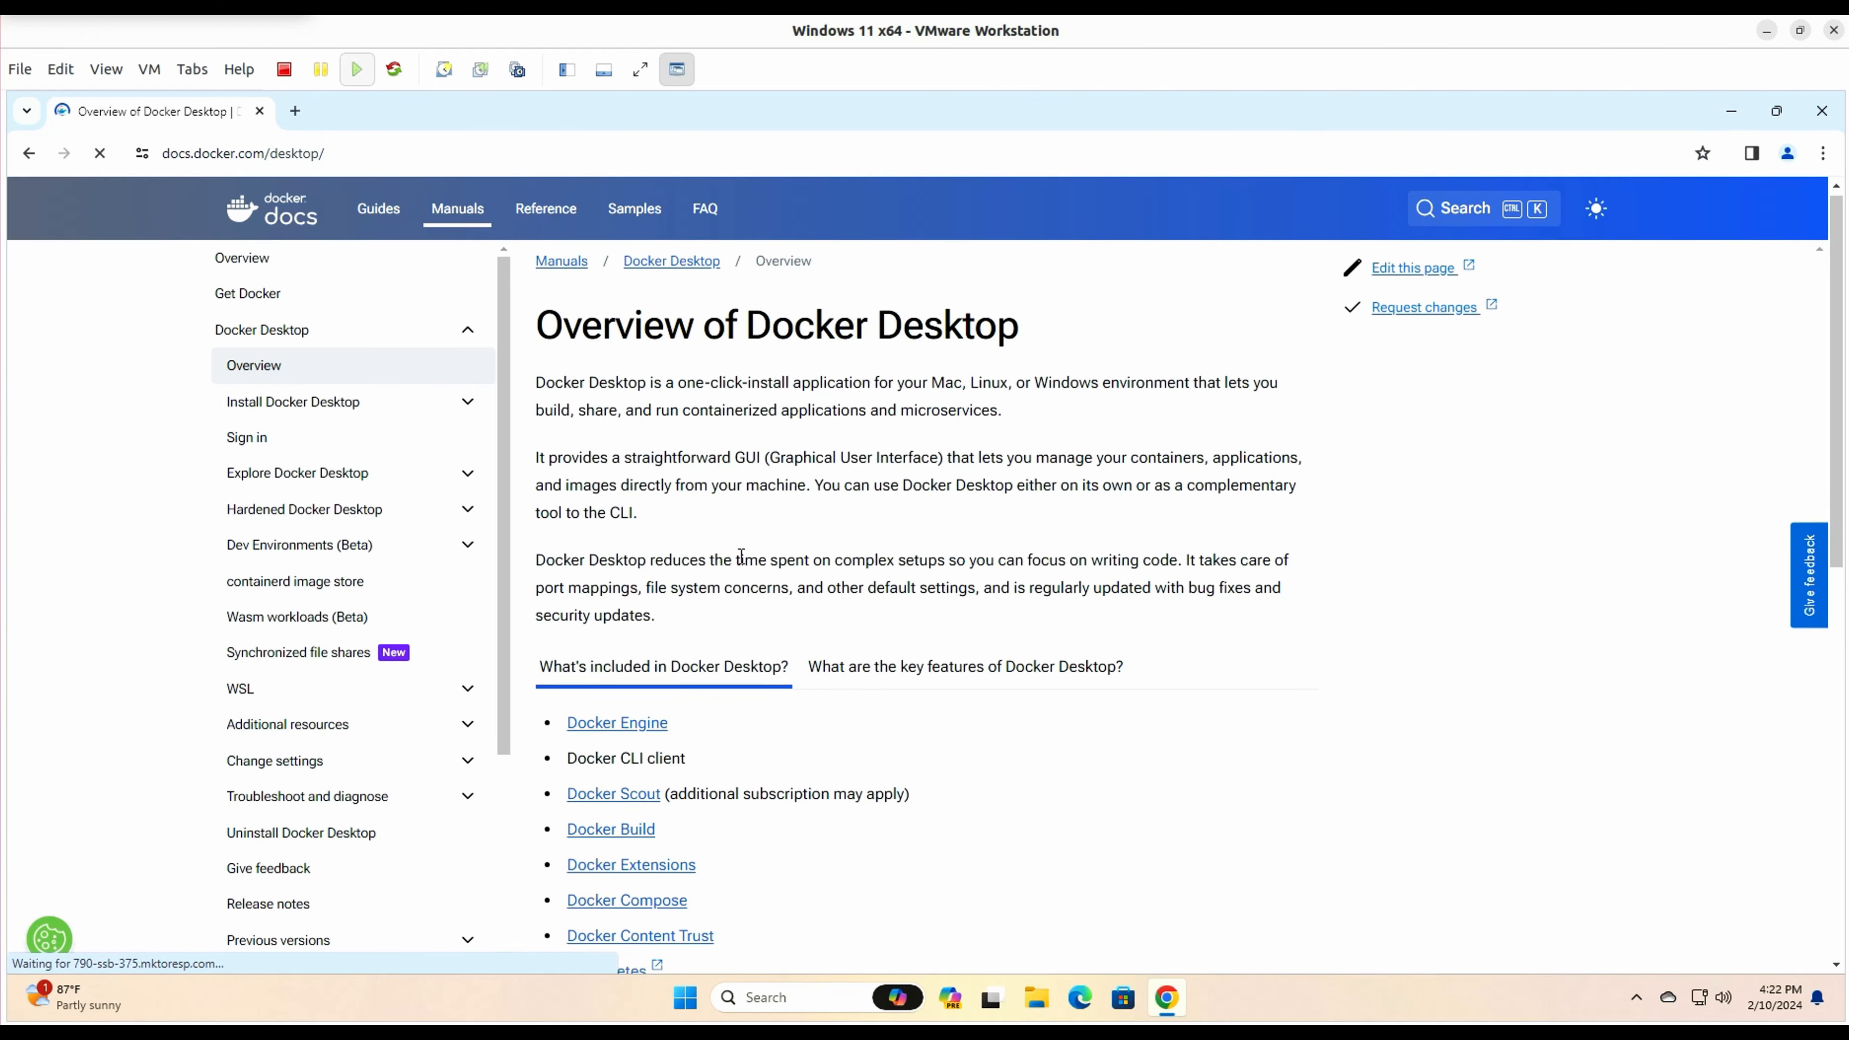
{"action": "scroll", "coordinate": [739, 564], "scroll_direction": "down", "scroll_amount": 8}
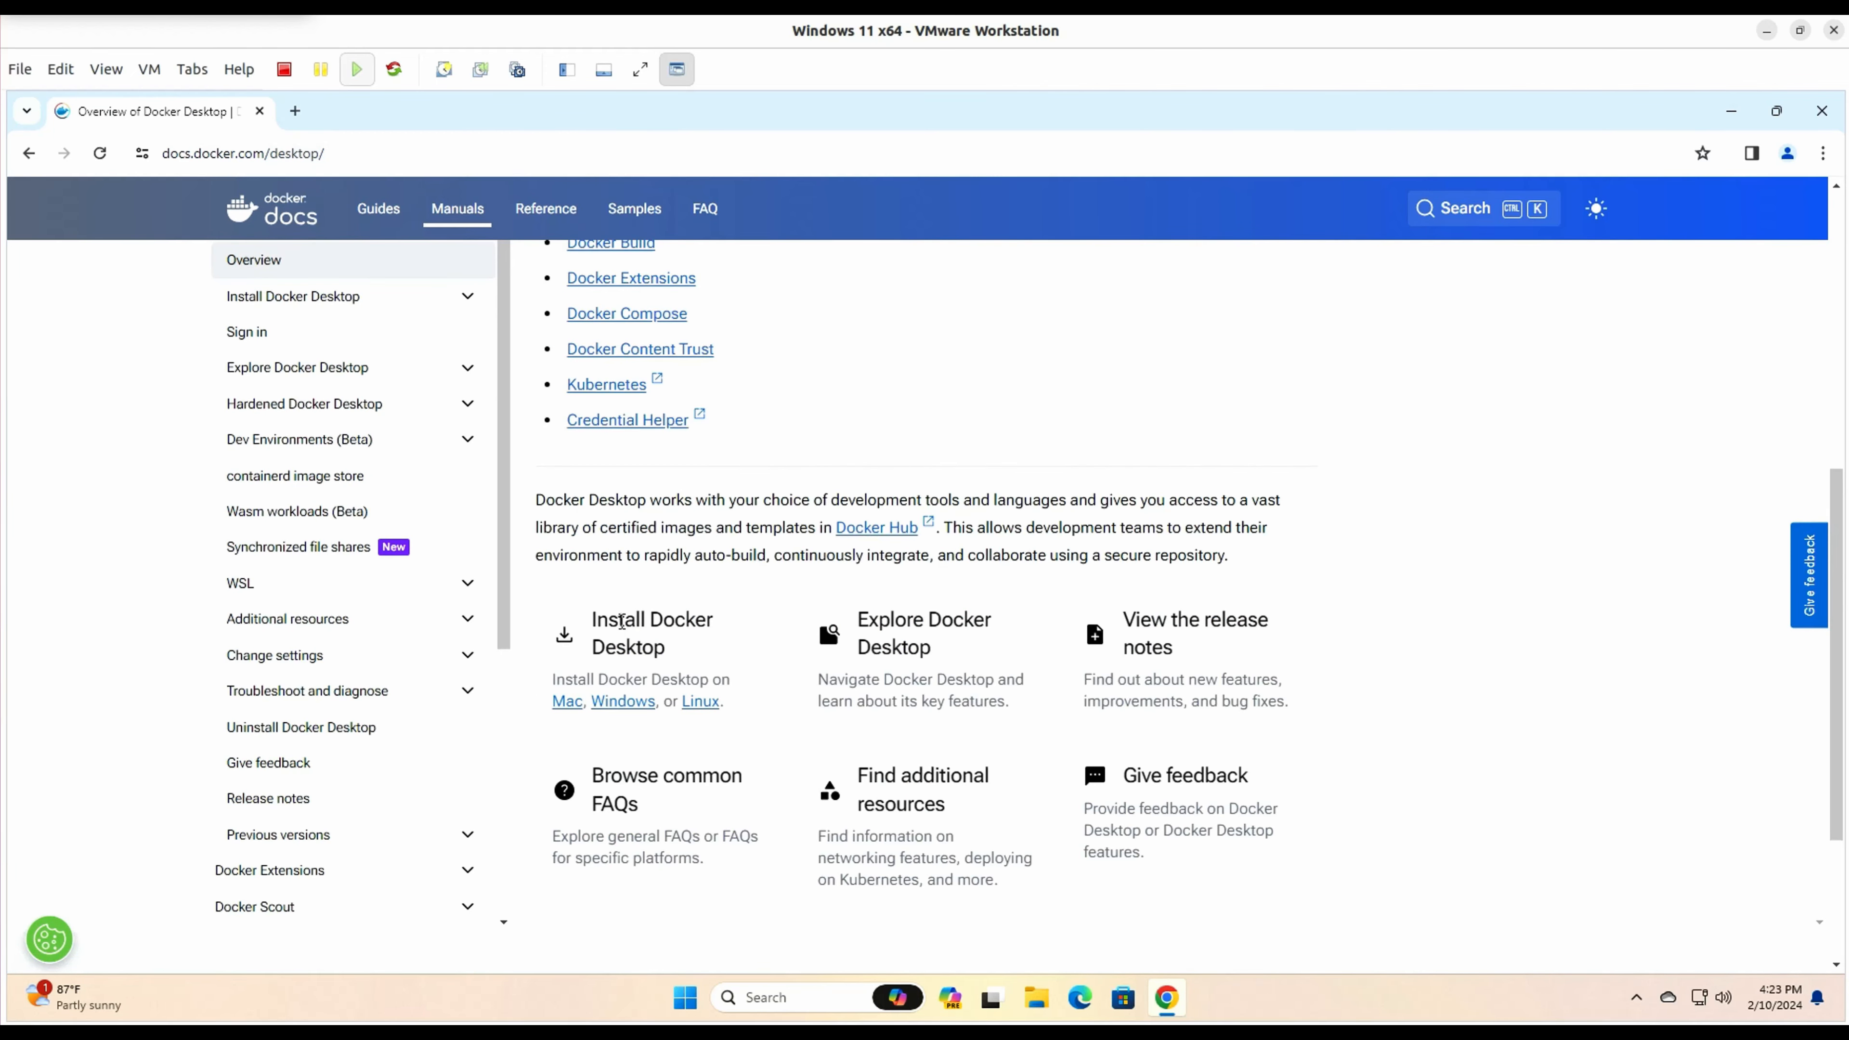
{"action": "left_click", "coordinate": [631, 703]}
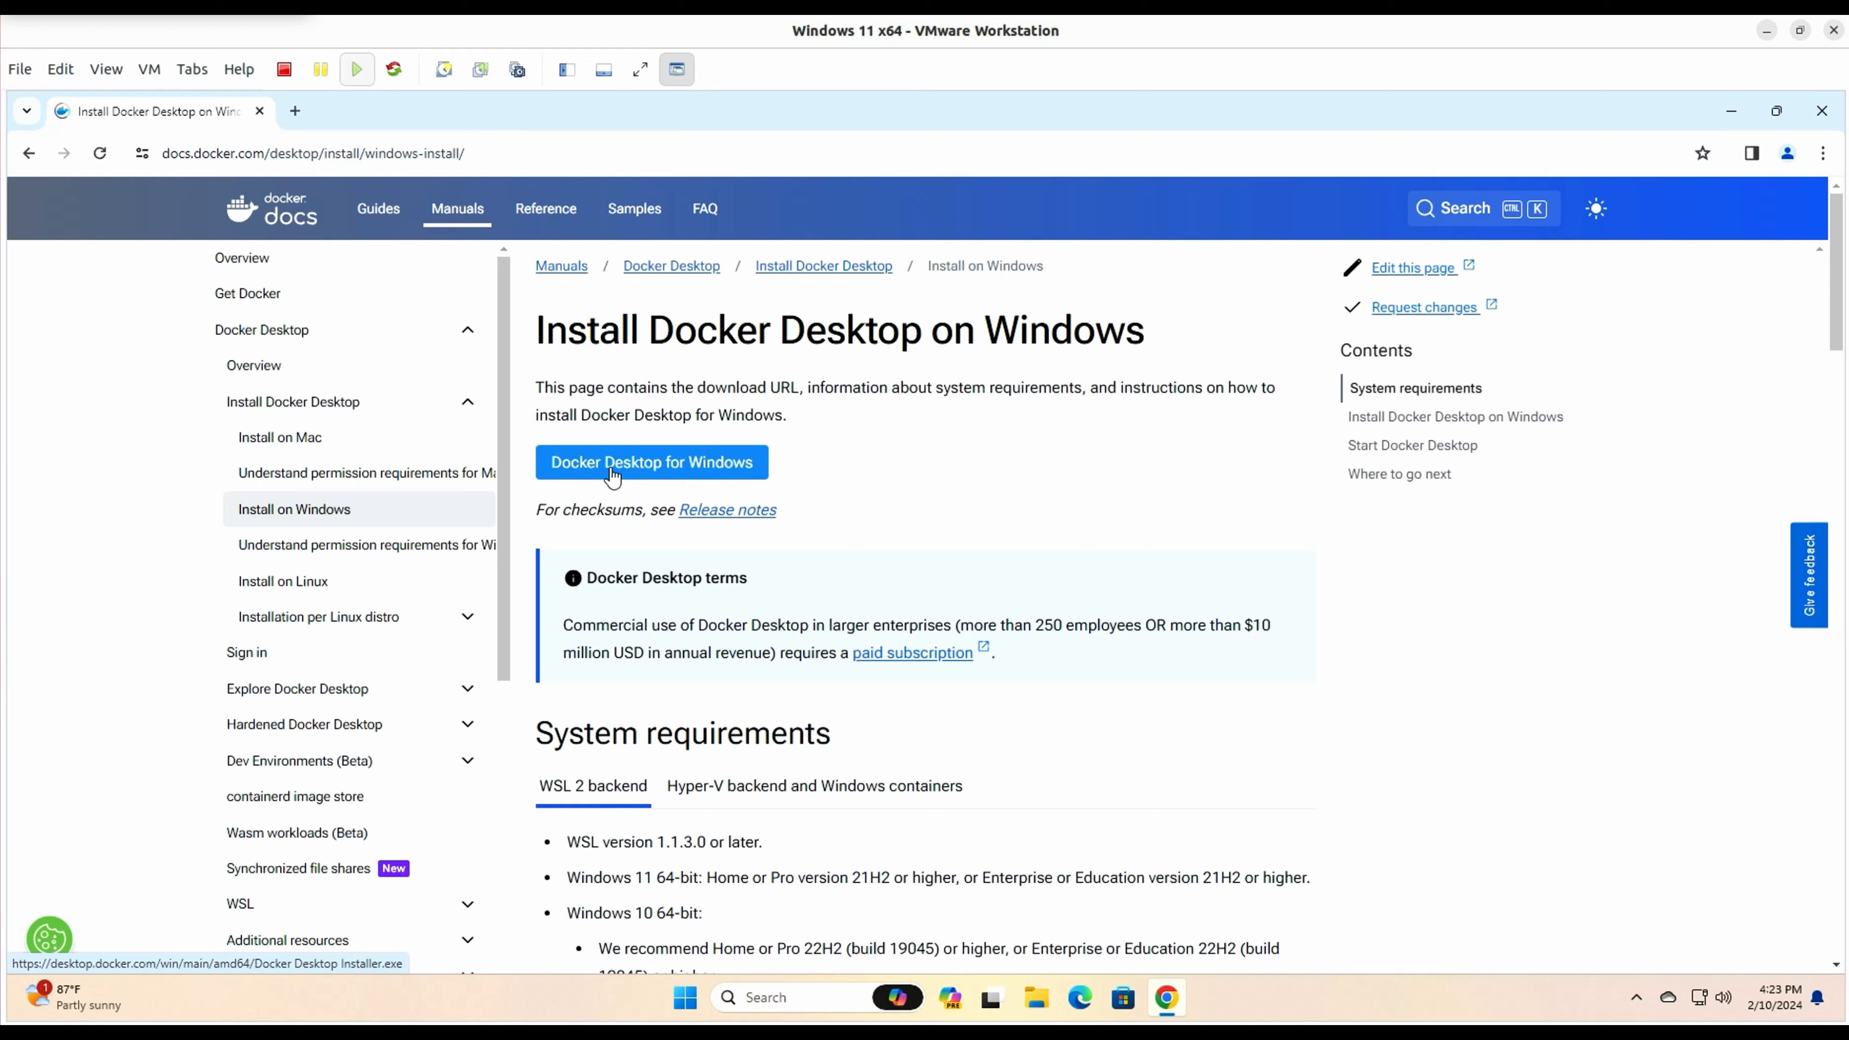
Download Docker Desktop for Windows and run Docker Desktop Installer from the Downloads folder, allowing it to make changes to the device
{"action": "left_click", "coordinate": [612, 477]}
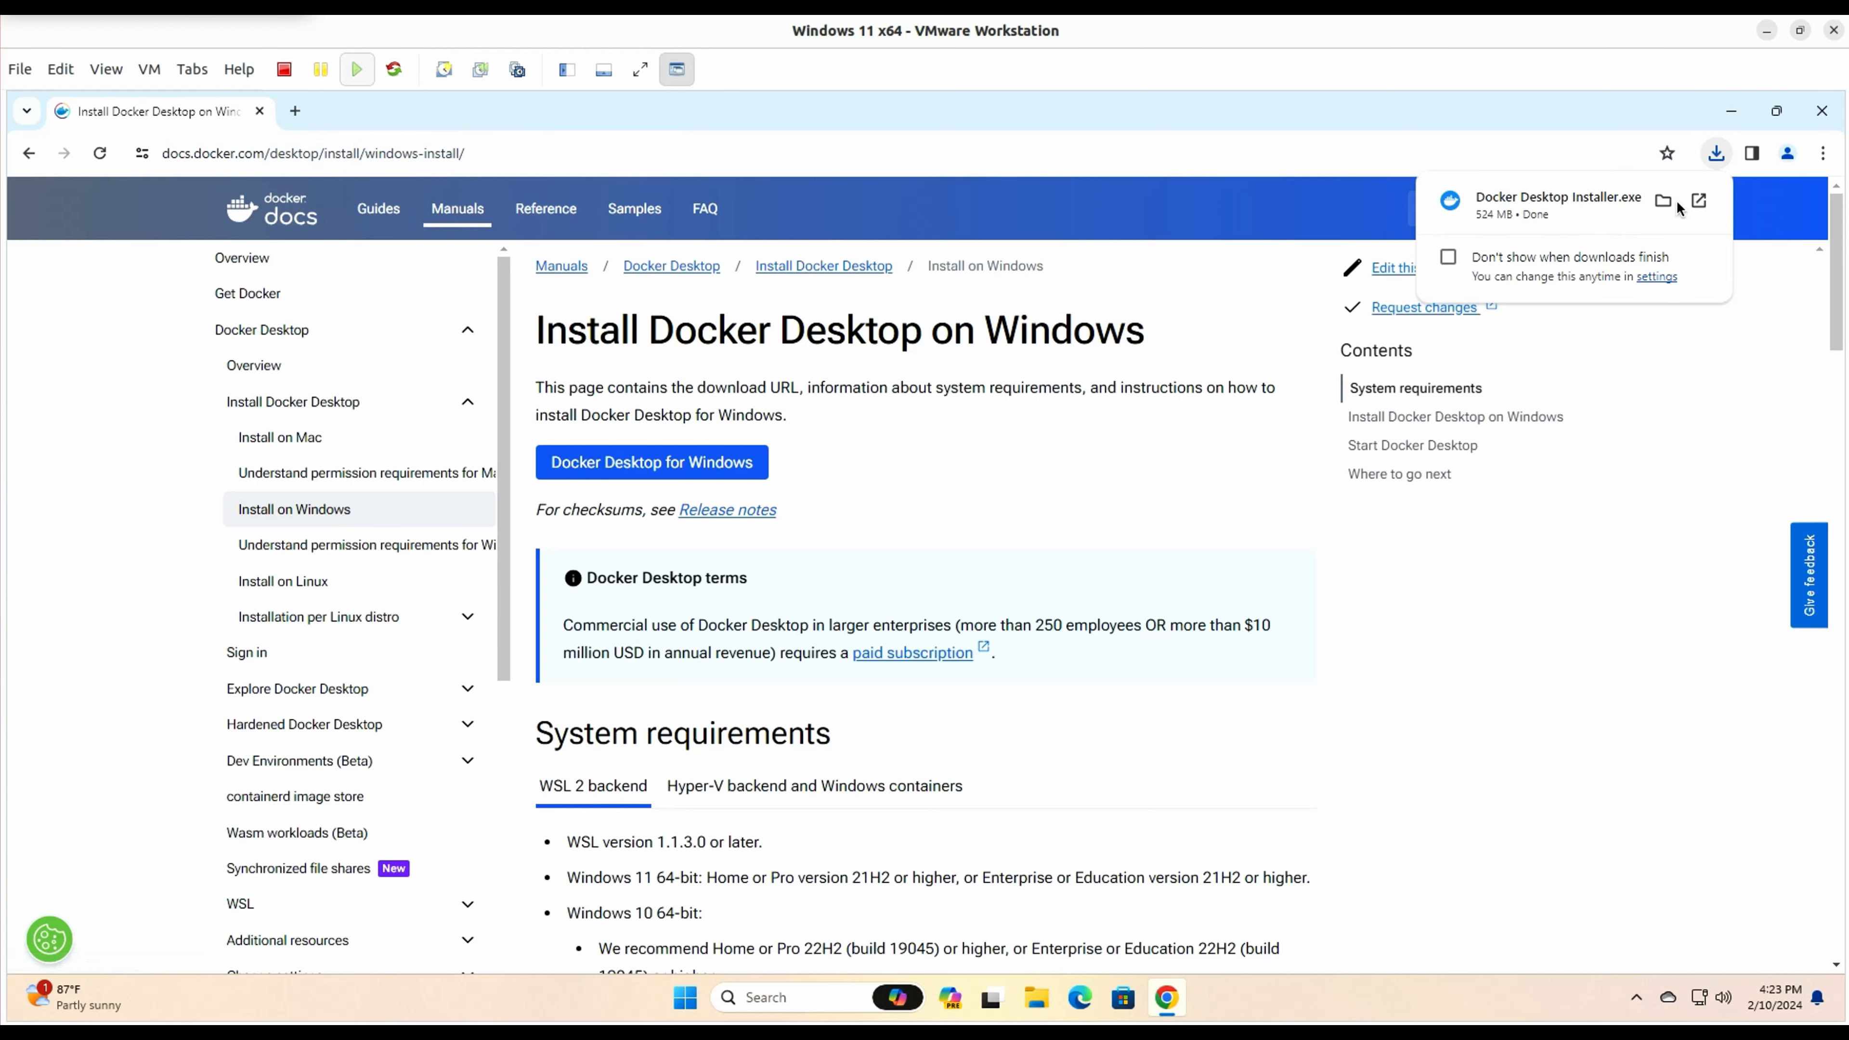
{"action": "left_click", "coordinate": [1663, 201]}
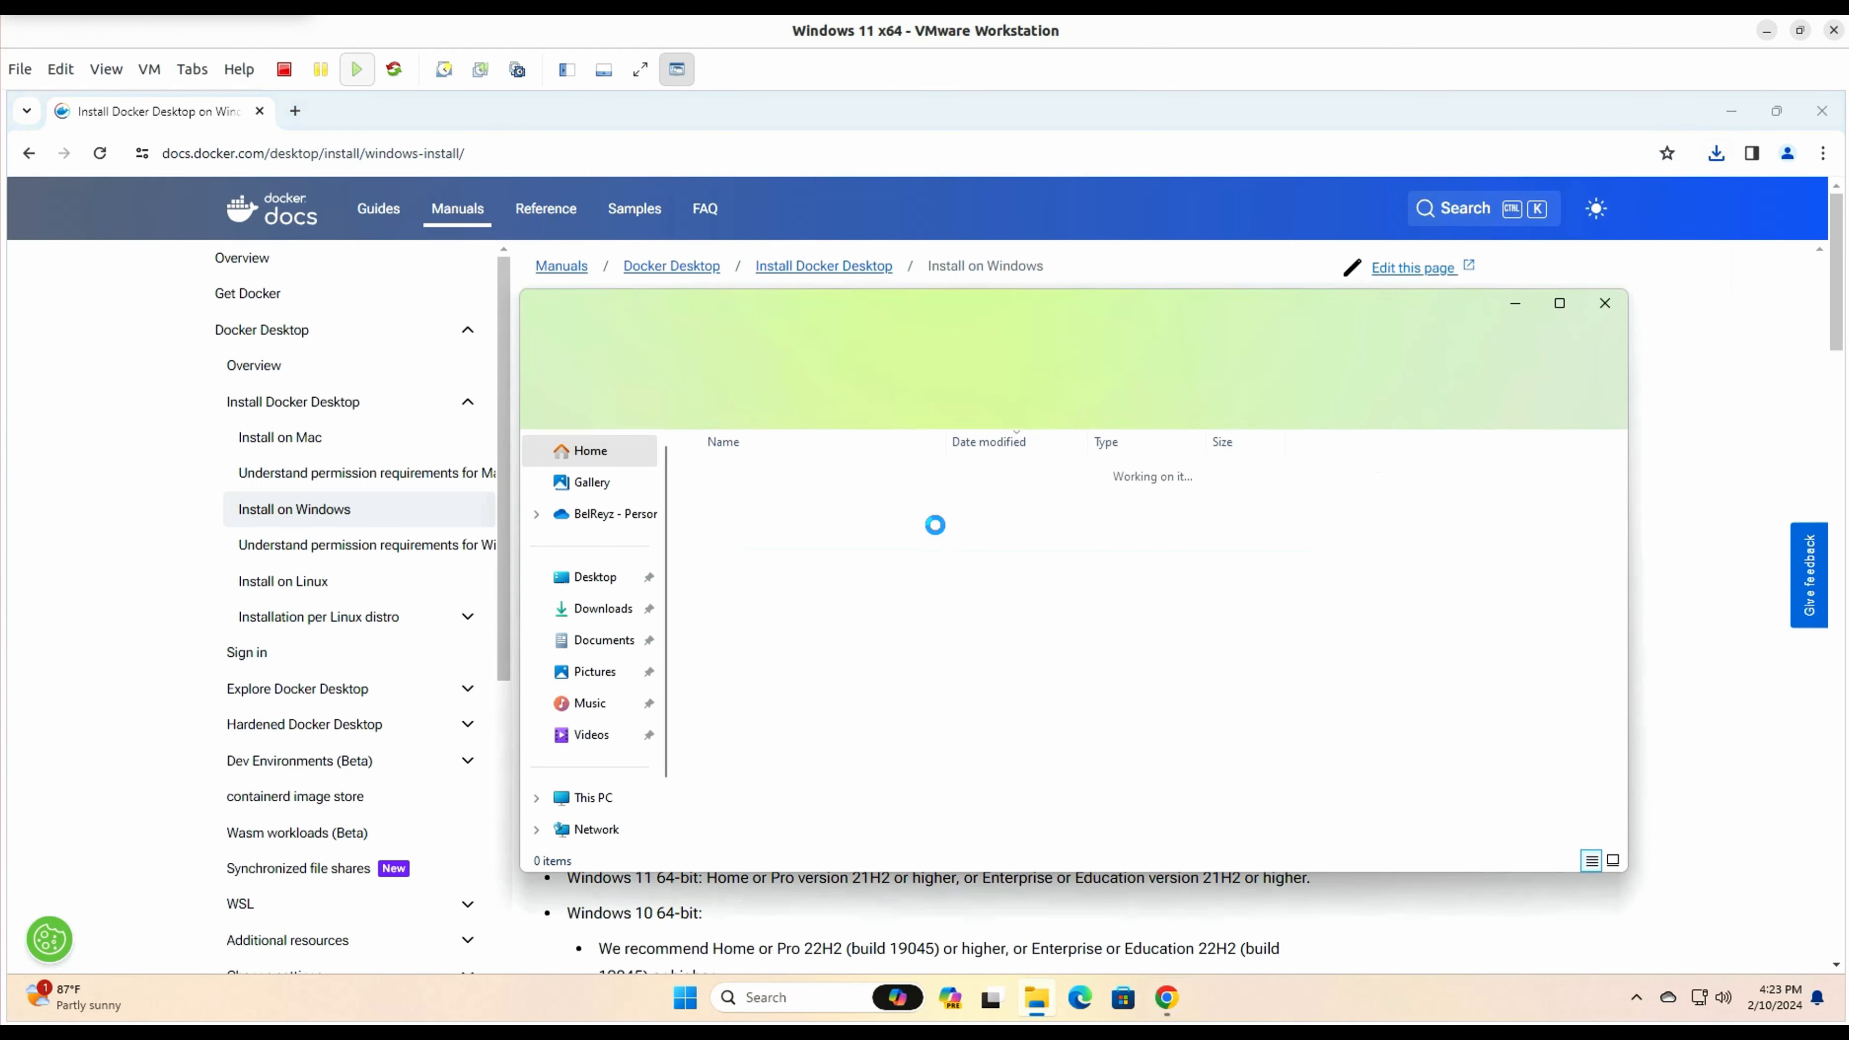
{"action": "left_click", "coordinate": [1730, 116]}
{"action": "double_click", "coordinate": [834, 502]}
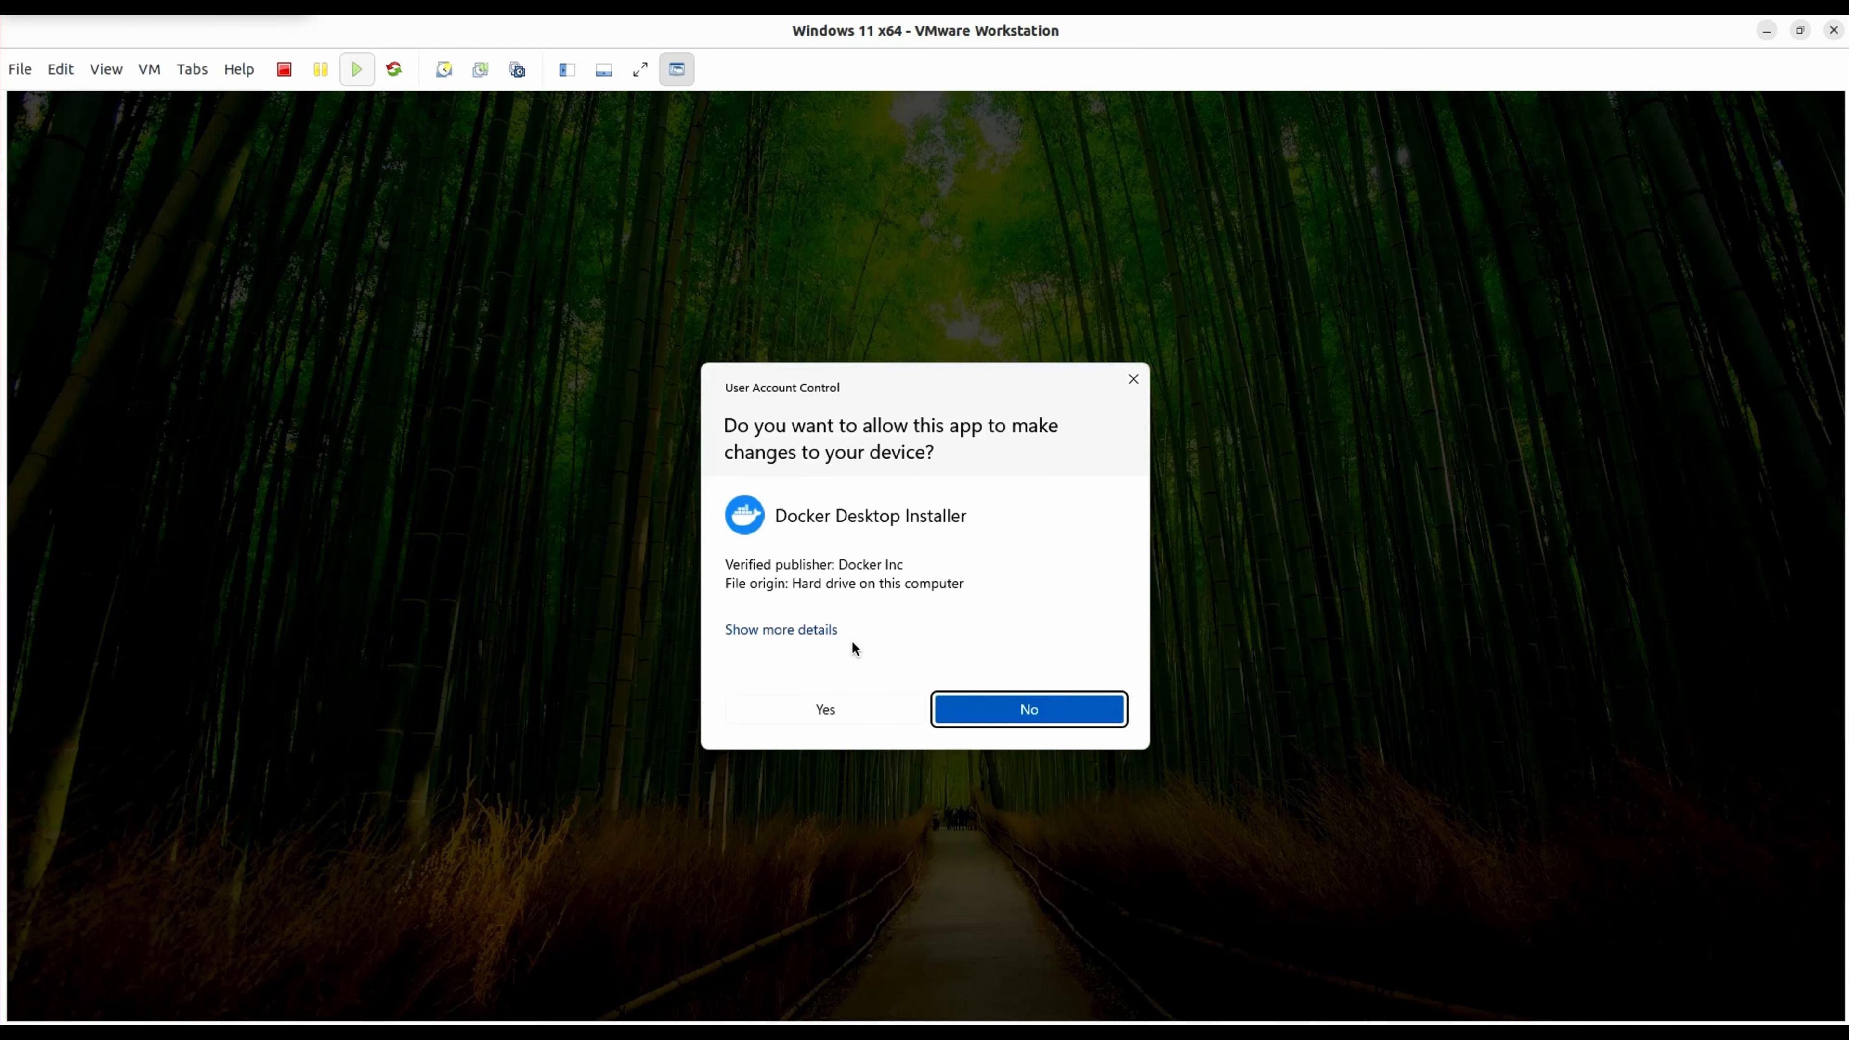
{"action": "left_click", "coordinate": [842, 712]}
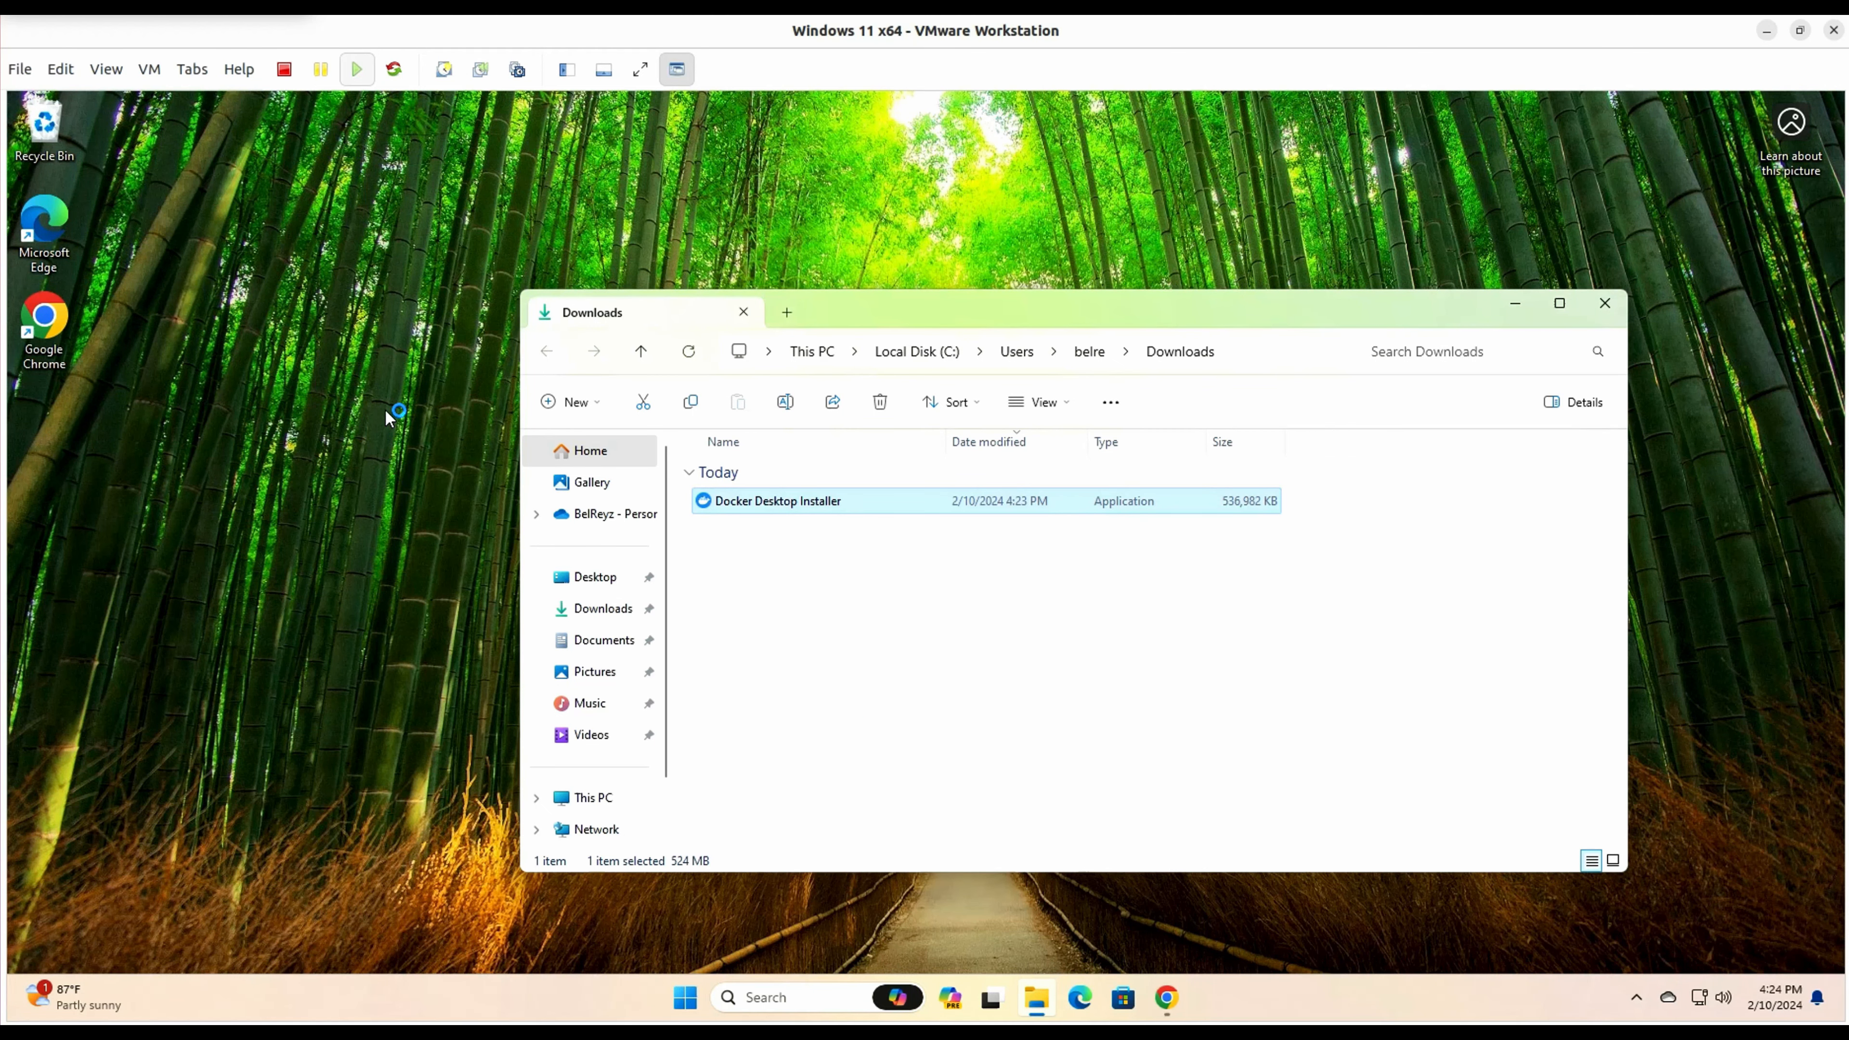
Install Docker Desktop with WSL 2 instead of Hyper-V and a desktop shortcut, and close the installer when it completes
{"action": "left_click", "coordinate": [1517, 307]}
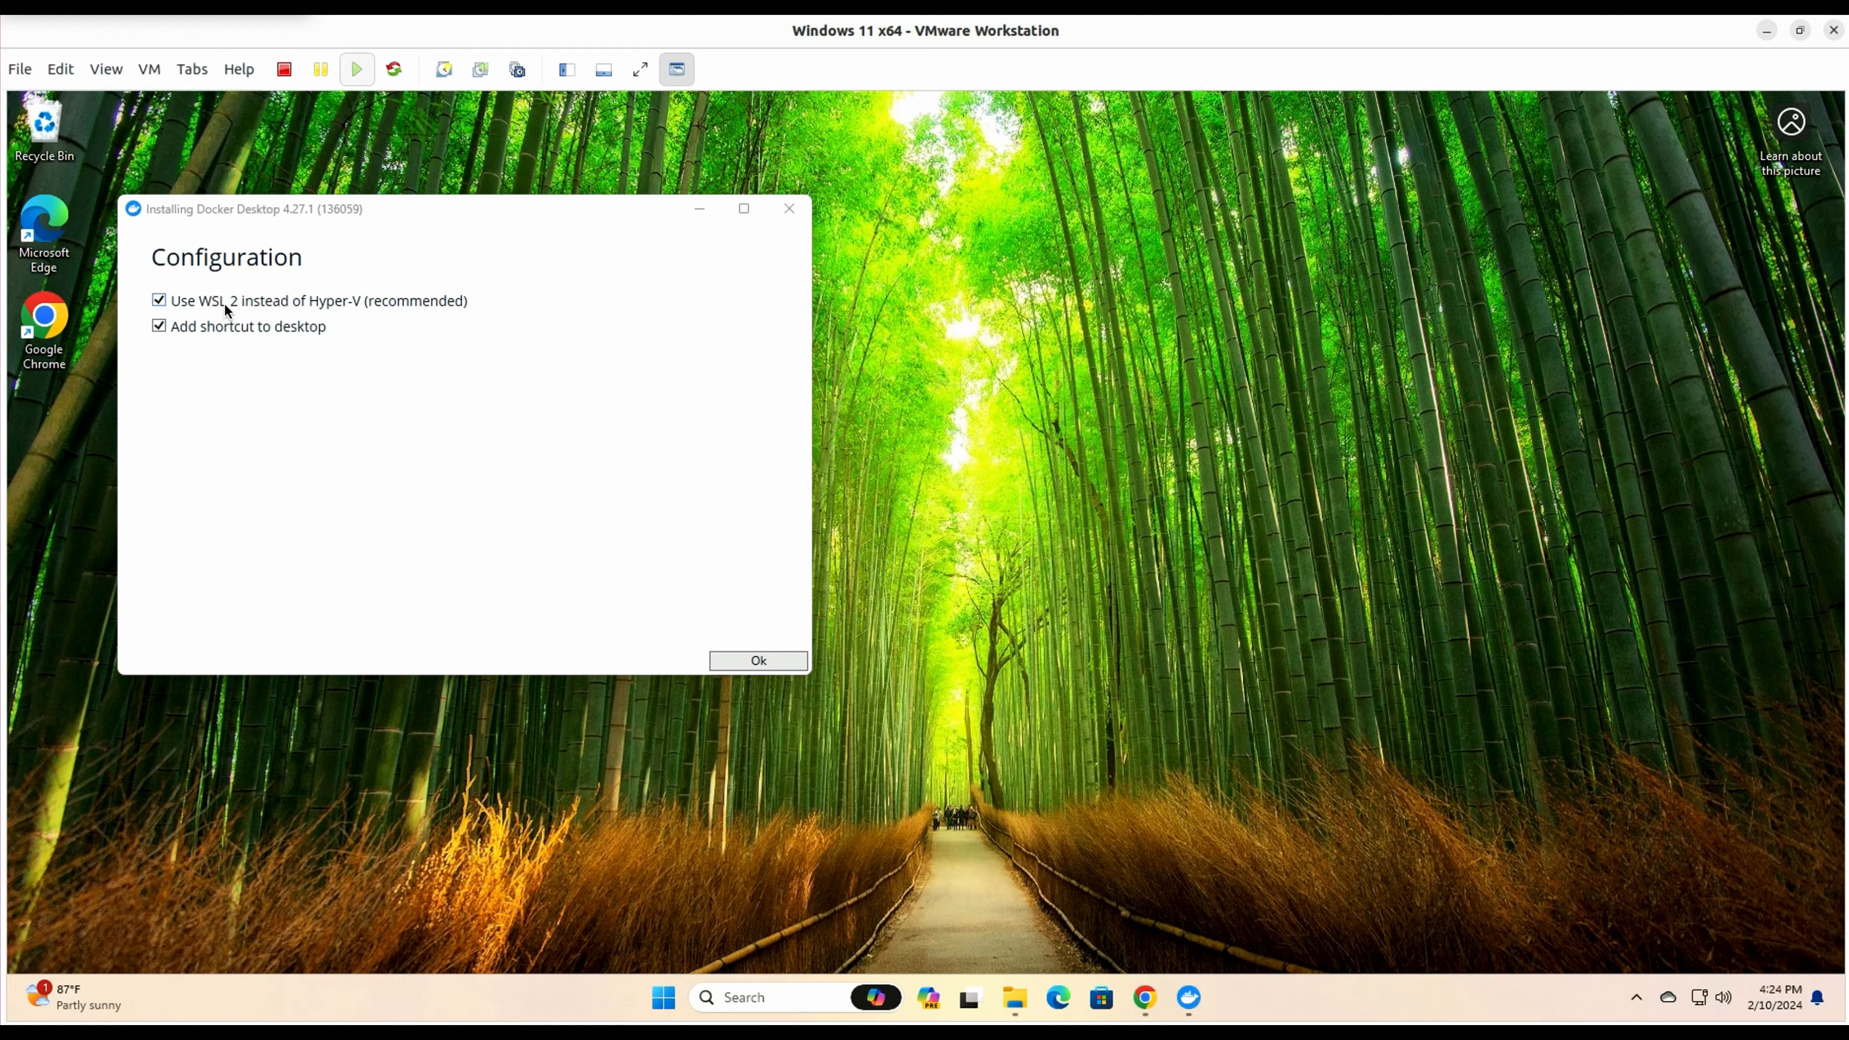
{"action": "left_click", "coordinate": [786, 667]}
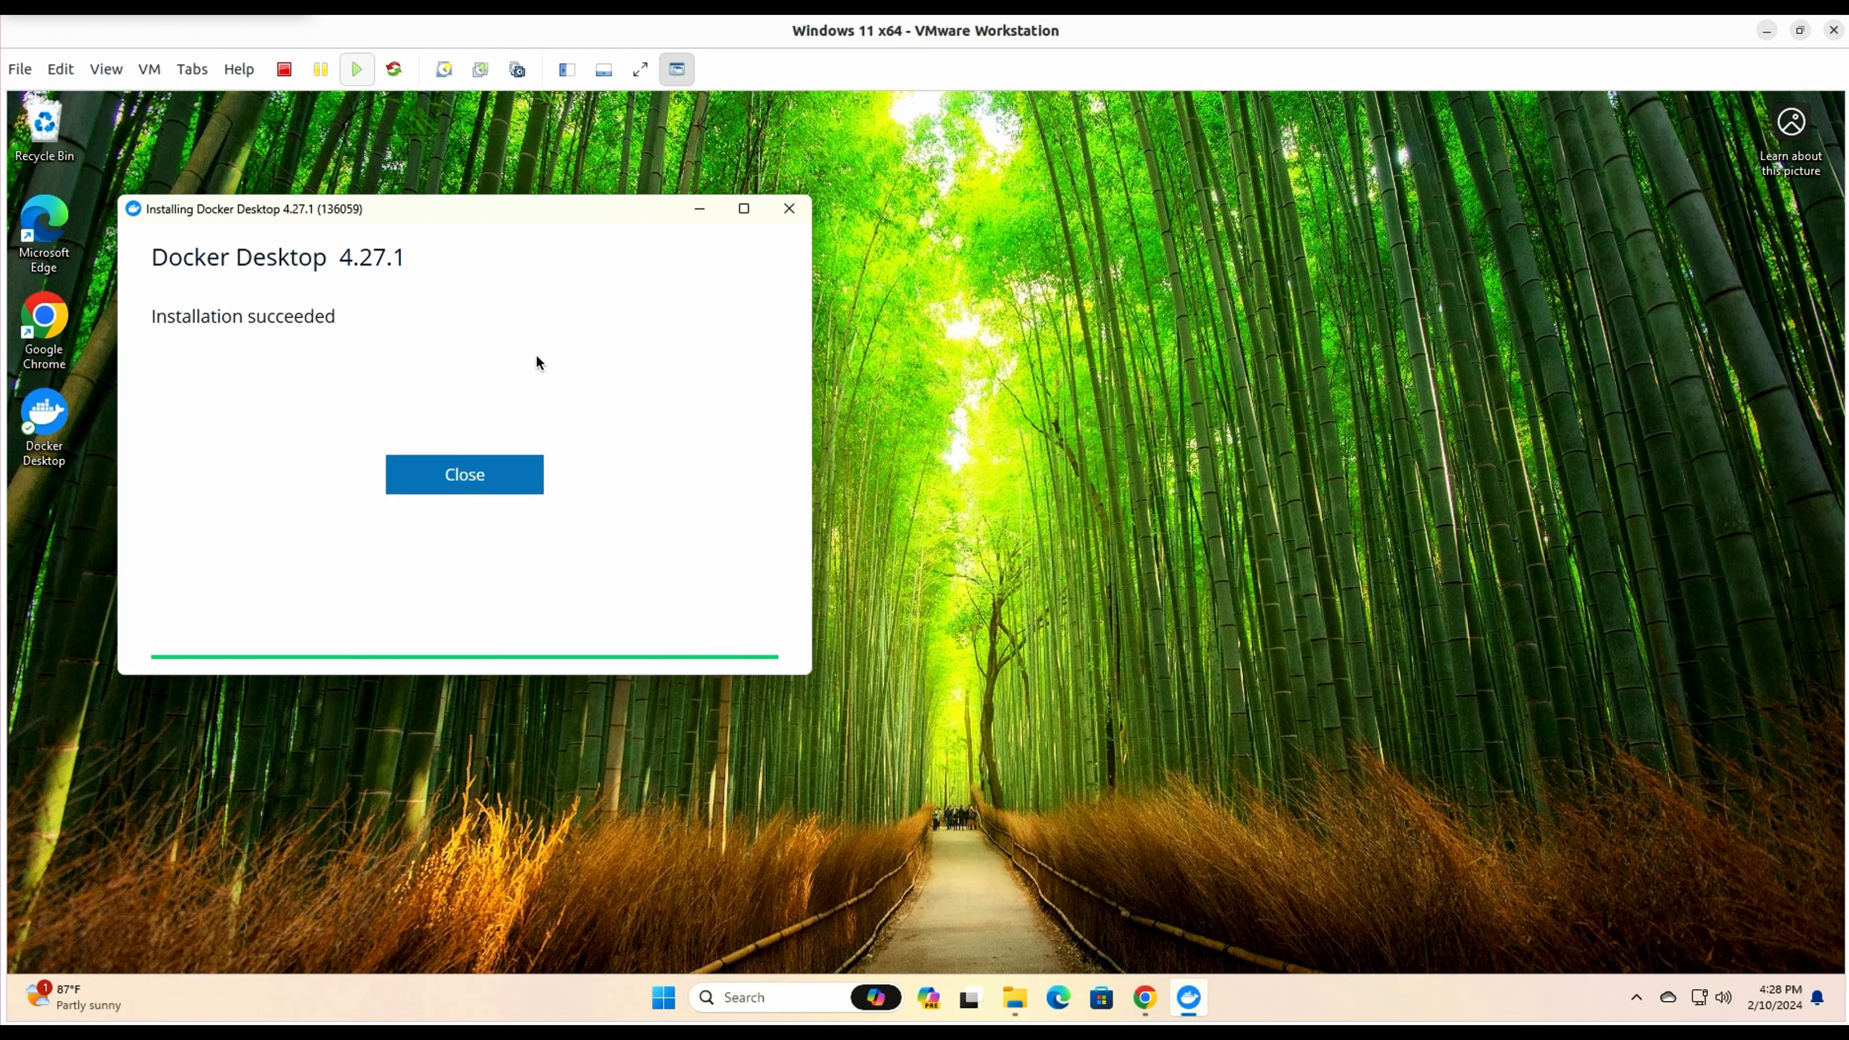
{"action": "left_click", "coordinate": [486, 475]}
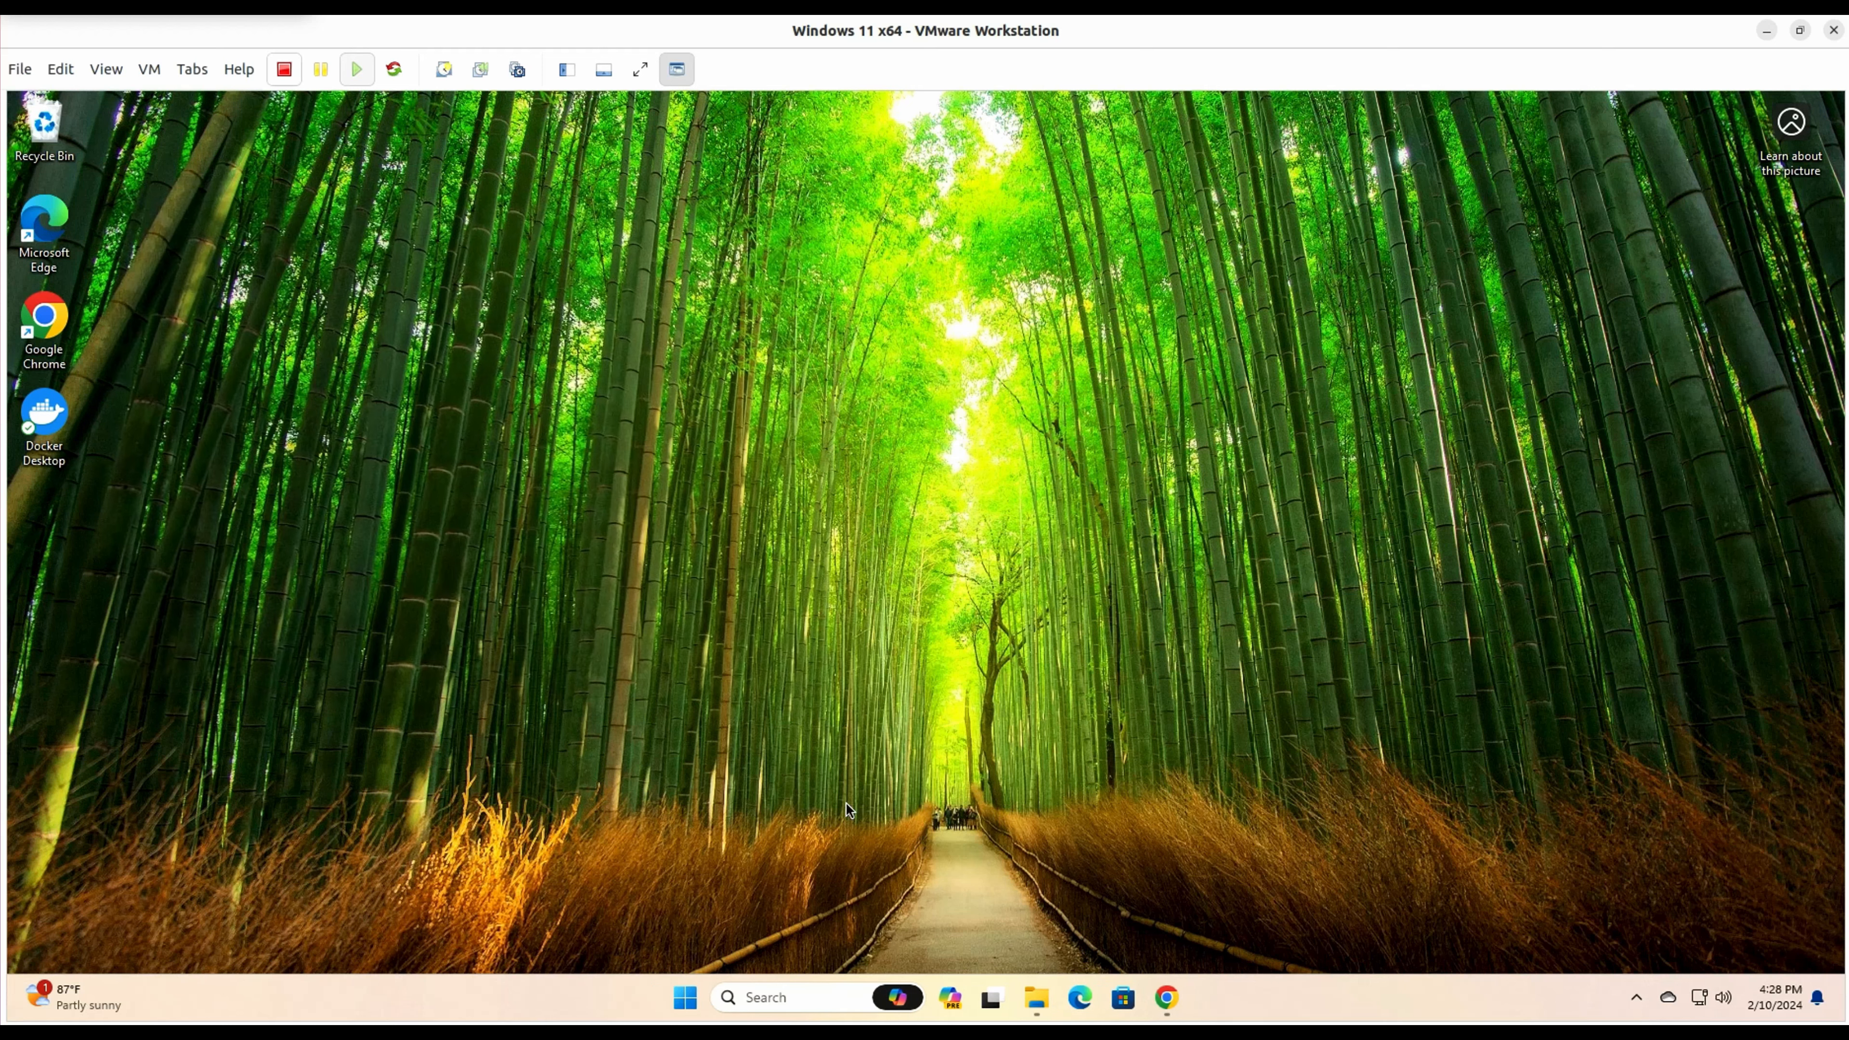
Launch Docker Desktop, accept the Docker Subscription Service Agreement, and continue without signing in
{"action": "left_click", "coordinate": [813, 1002]}
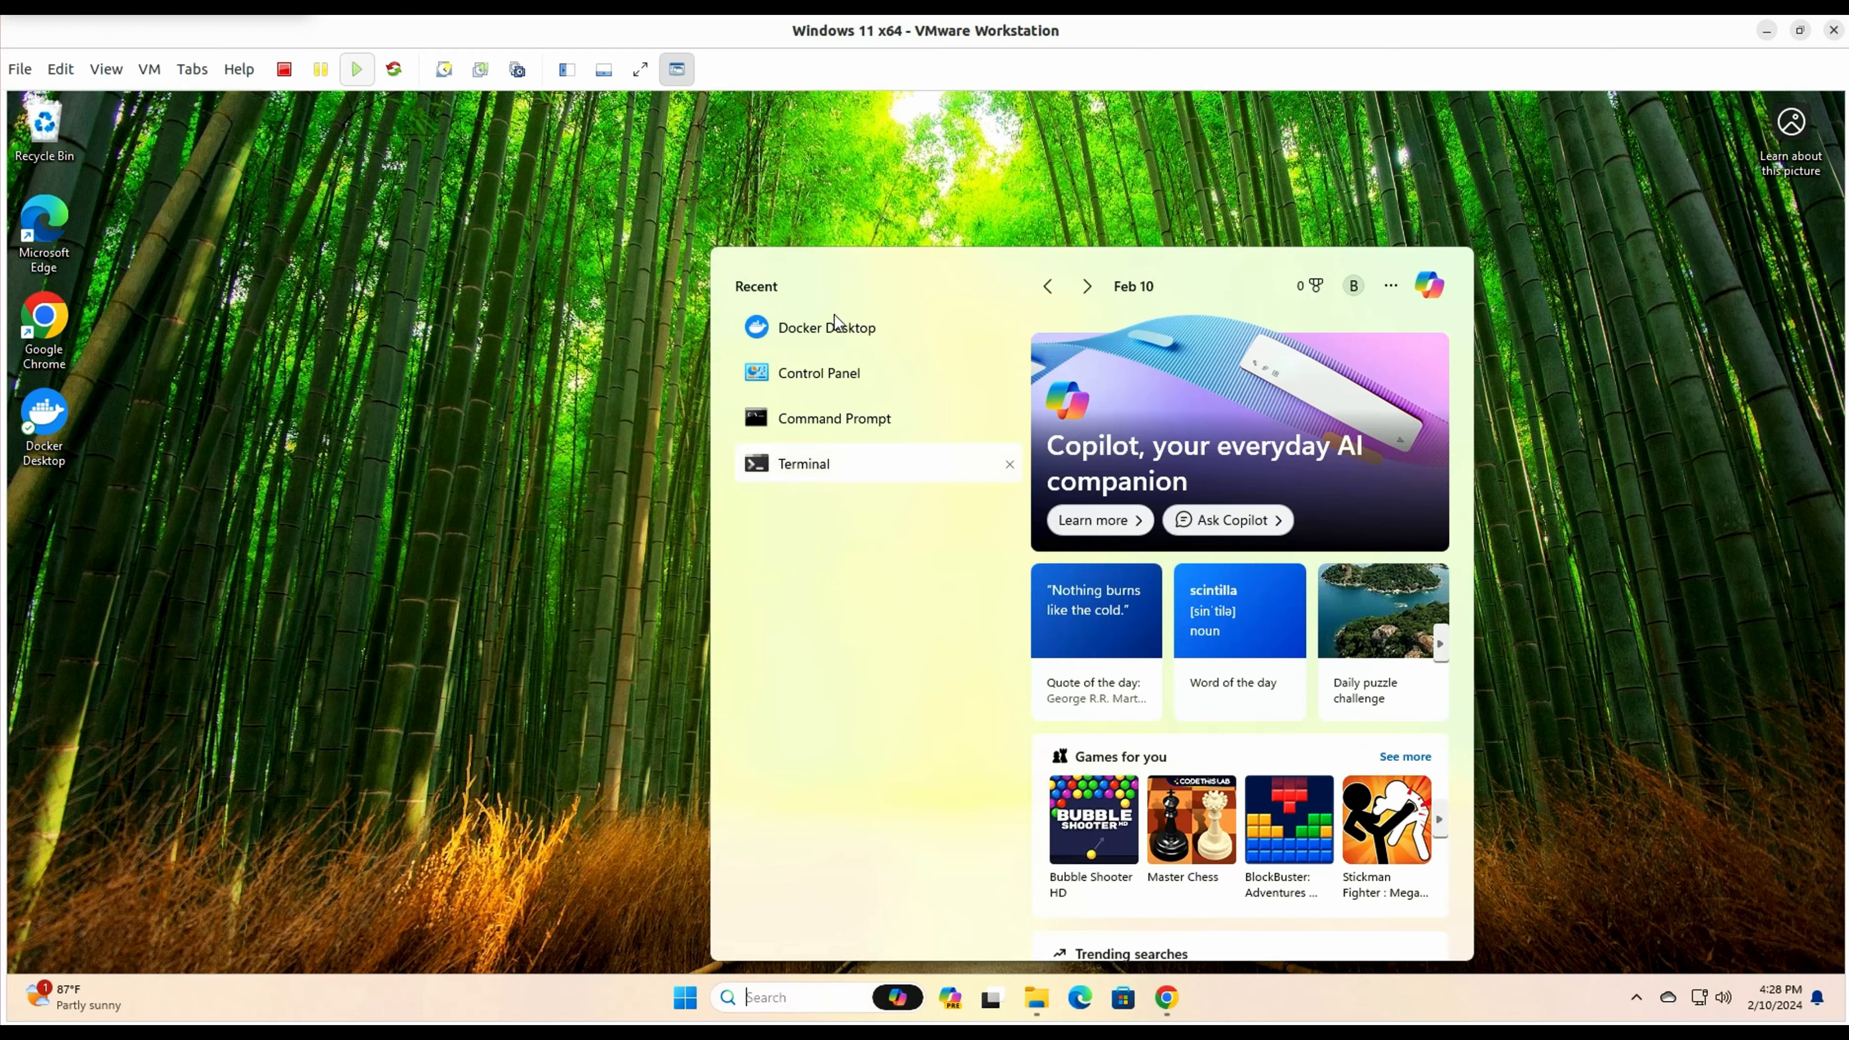
{"action": "left_click", "coordinate": [833, 328]}
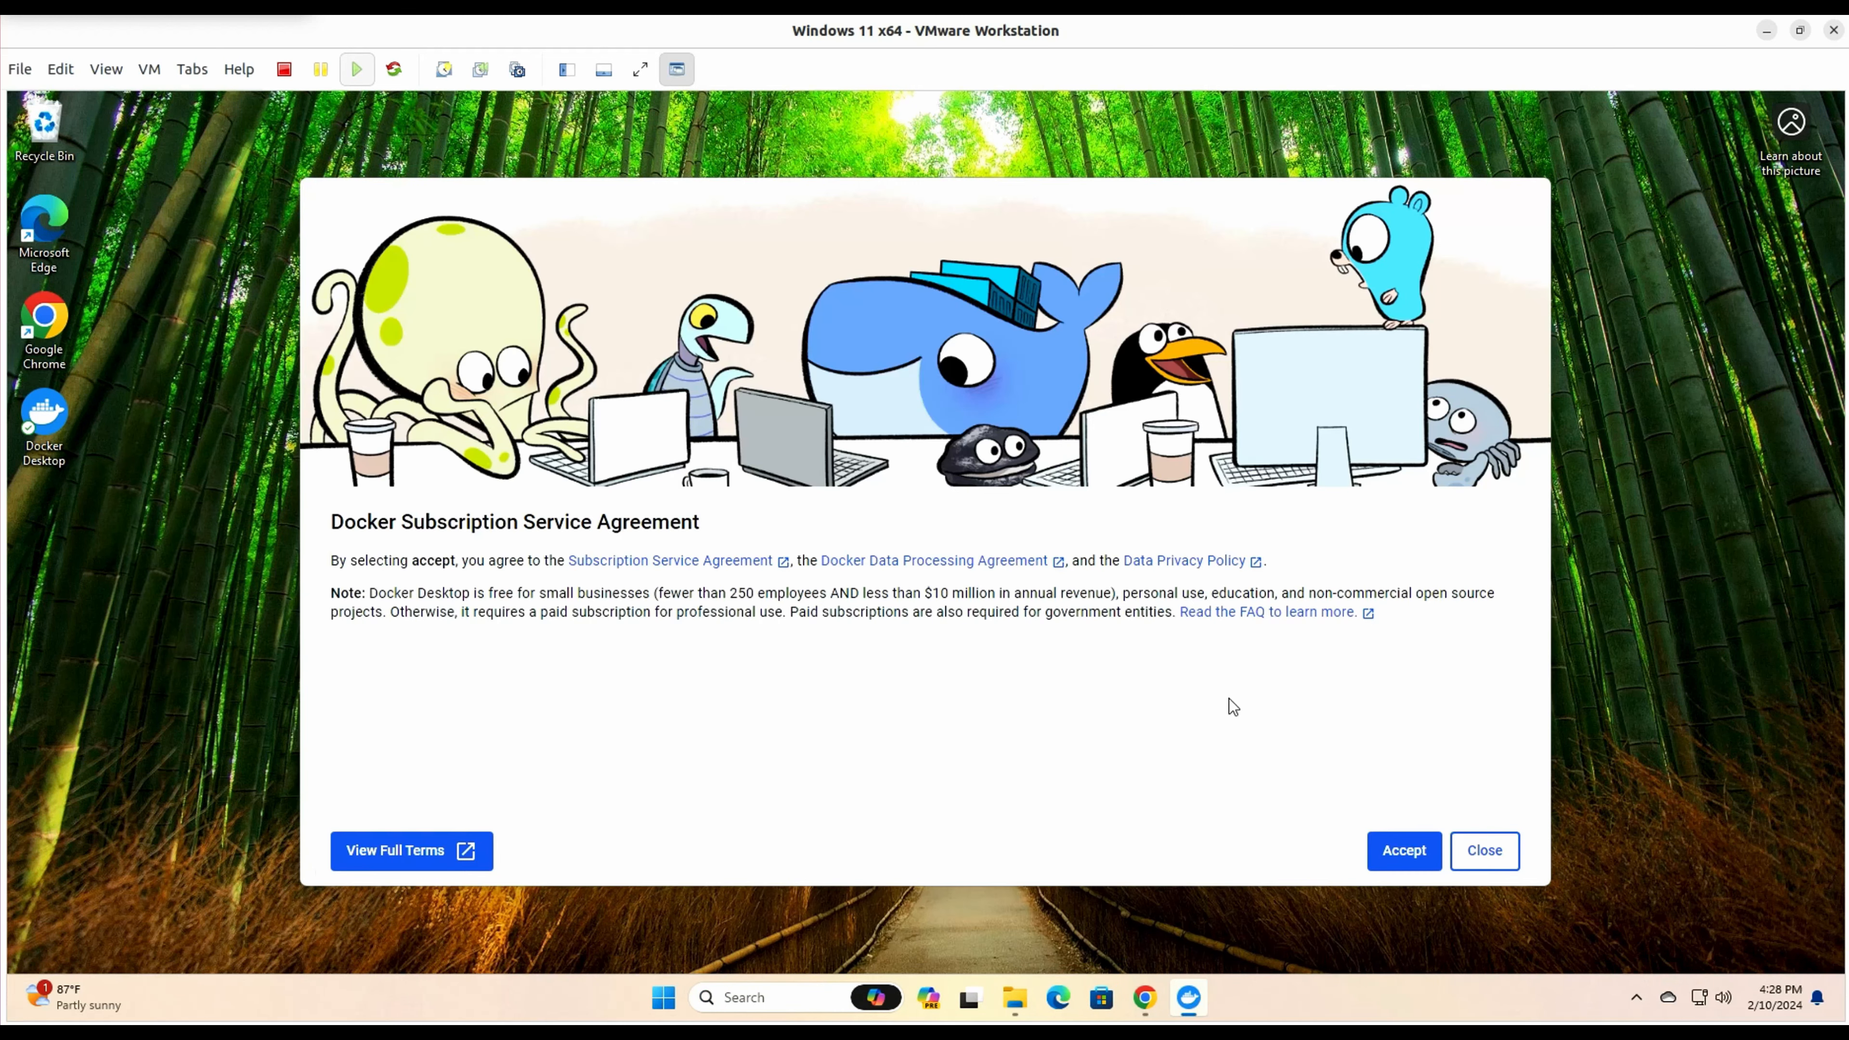
{"action": "left_click", "coordinate": [1406, 851]}
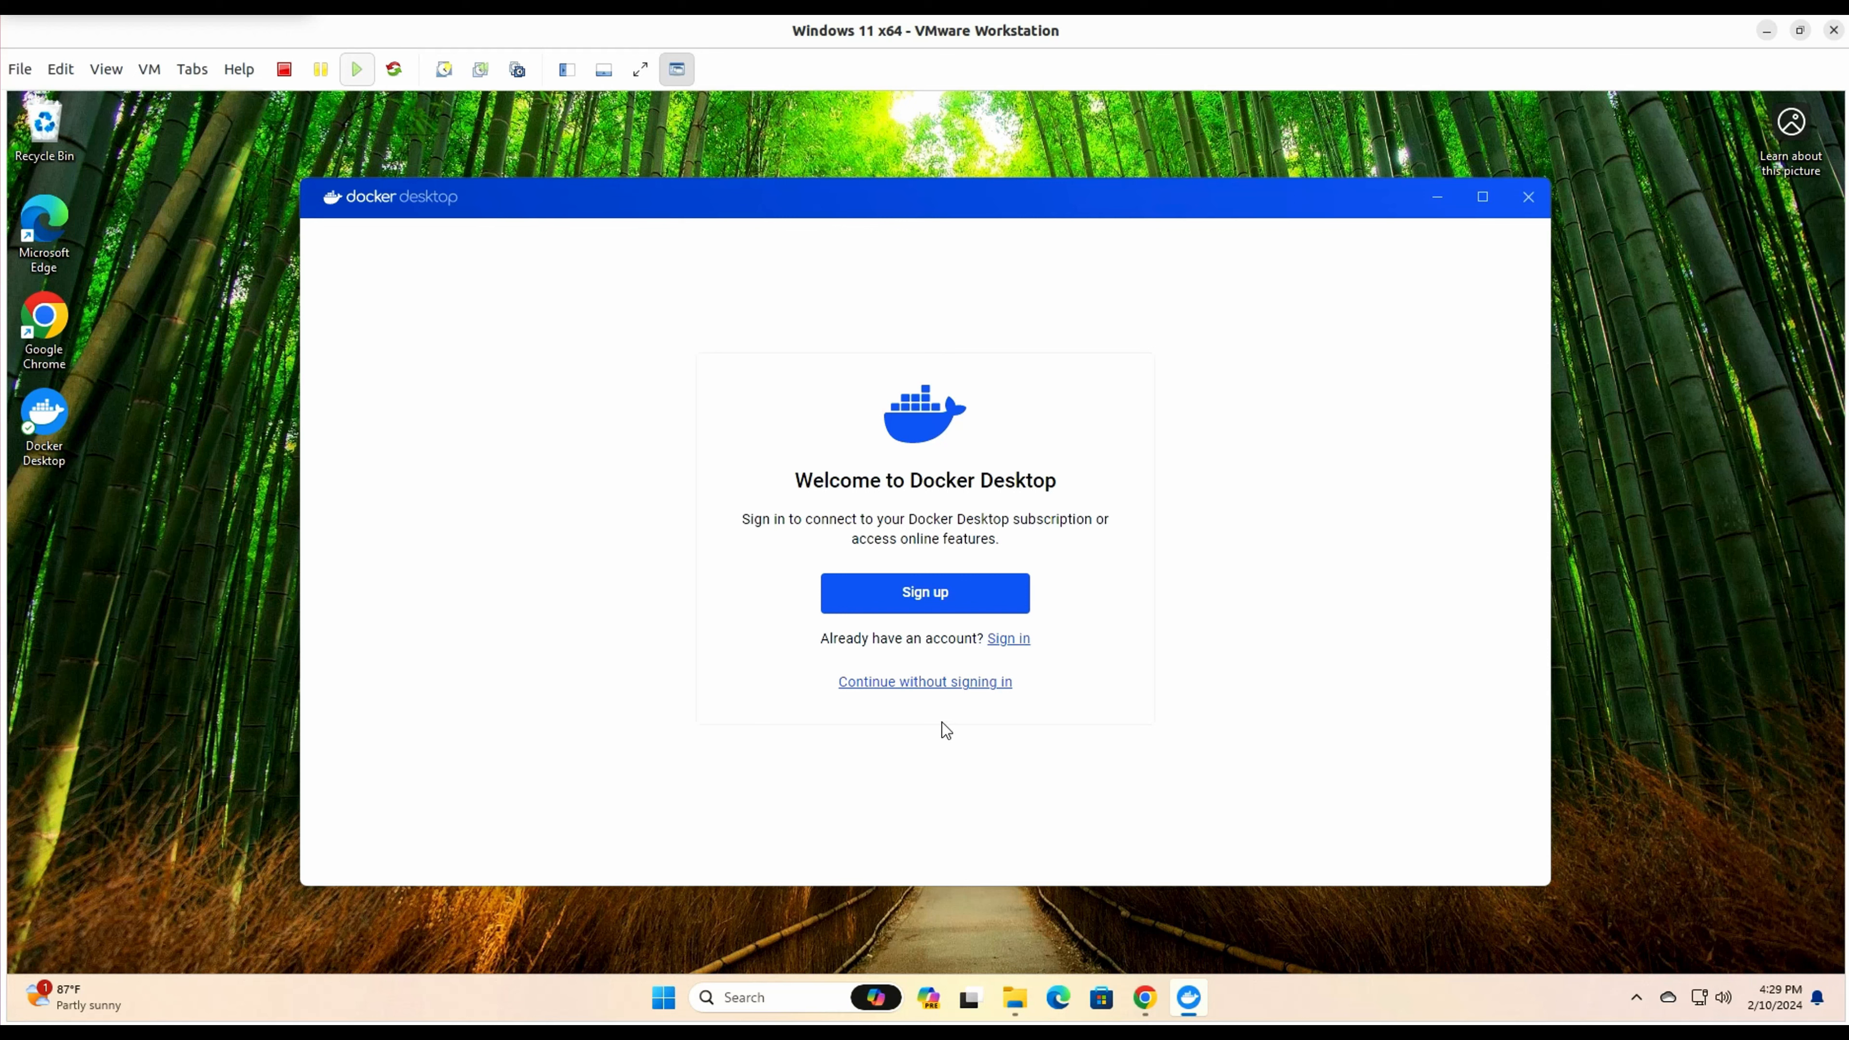
{"action": "left_click", "coordinate": [940, 685]}
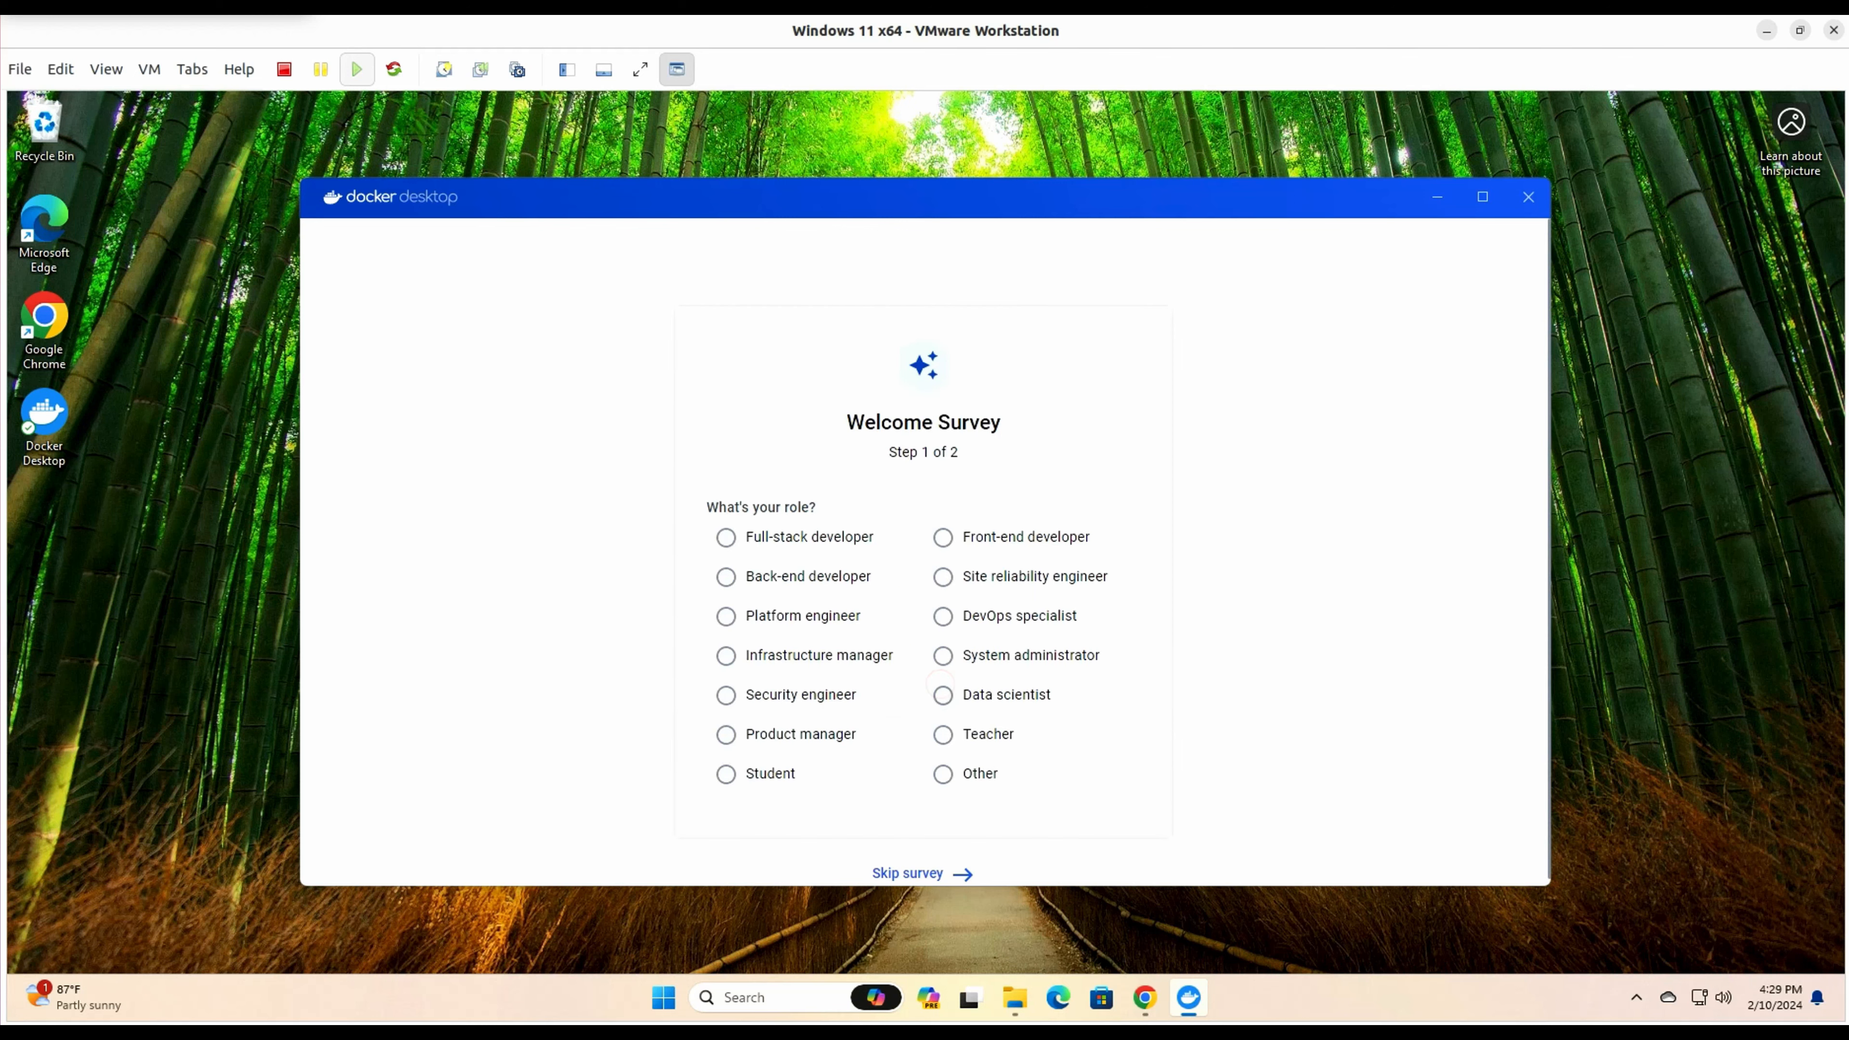
Complete the Welcome Survey with System administrator as the role and Local development as the Docker use
{"action": "left_click", "coordinate": [941, 655]}
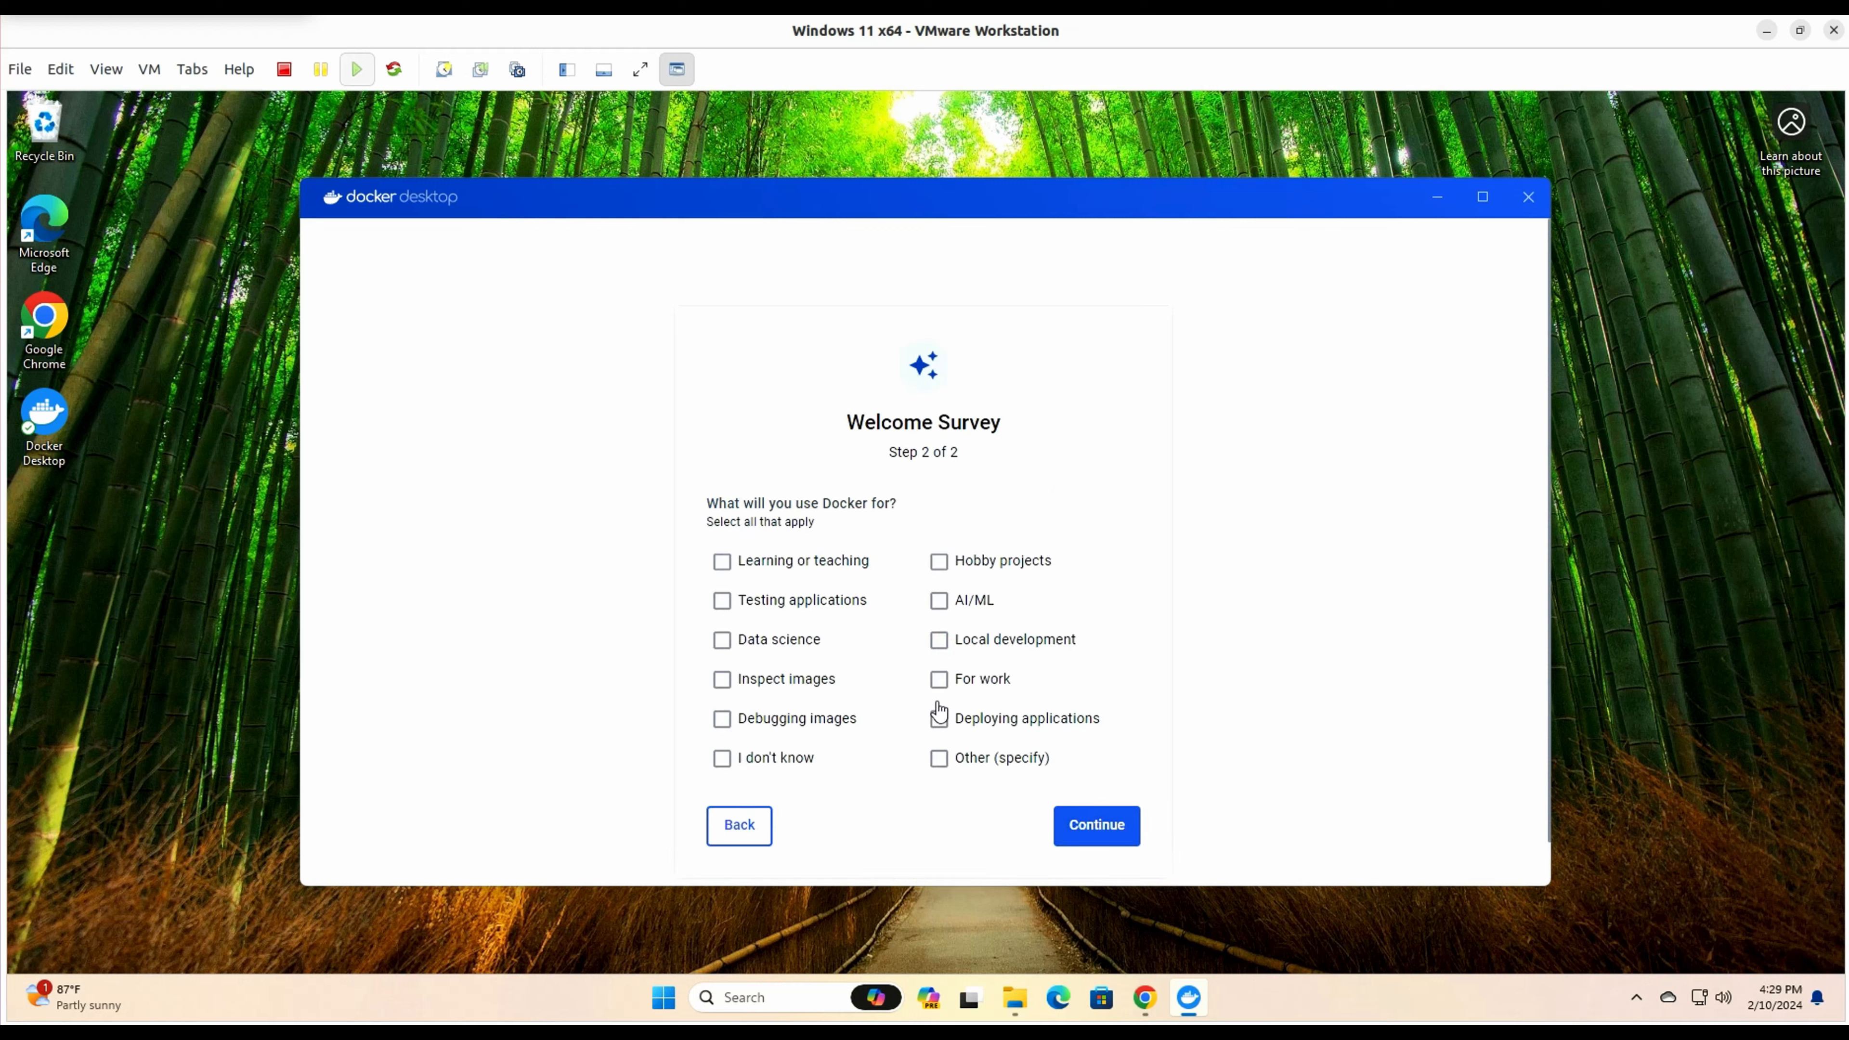
{"action": "left_click", "coordinate": [939, 640]}
{"action": "left_click", "coordinate": [1094, 820]}
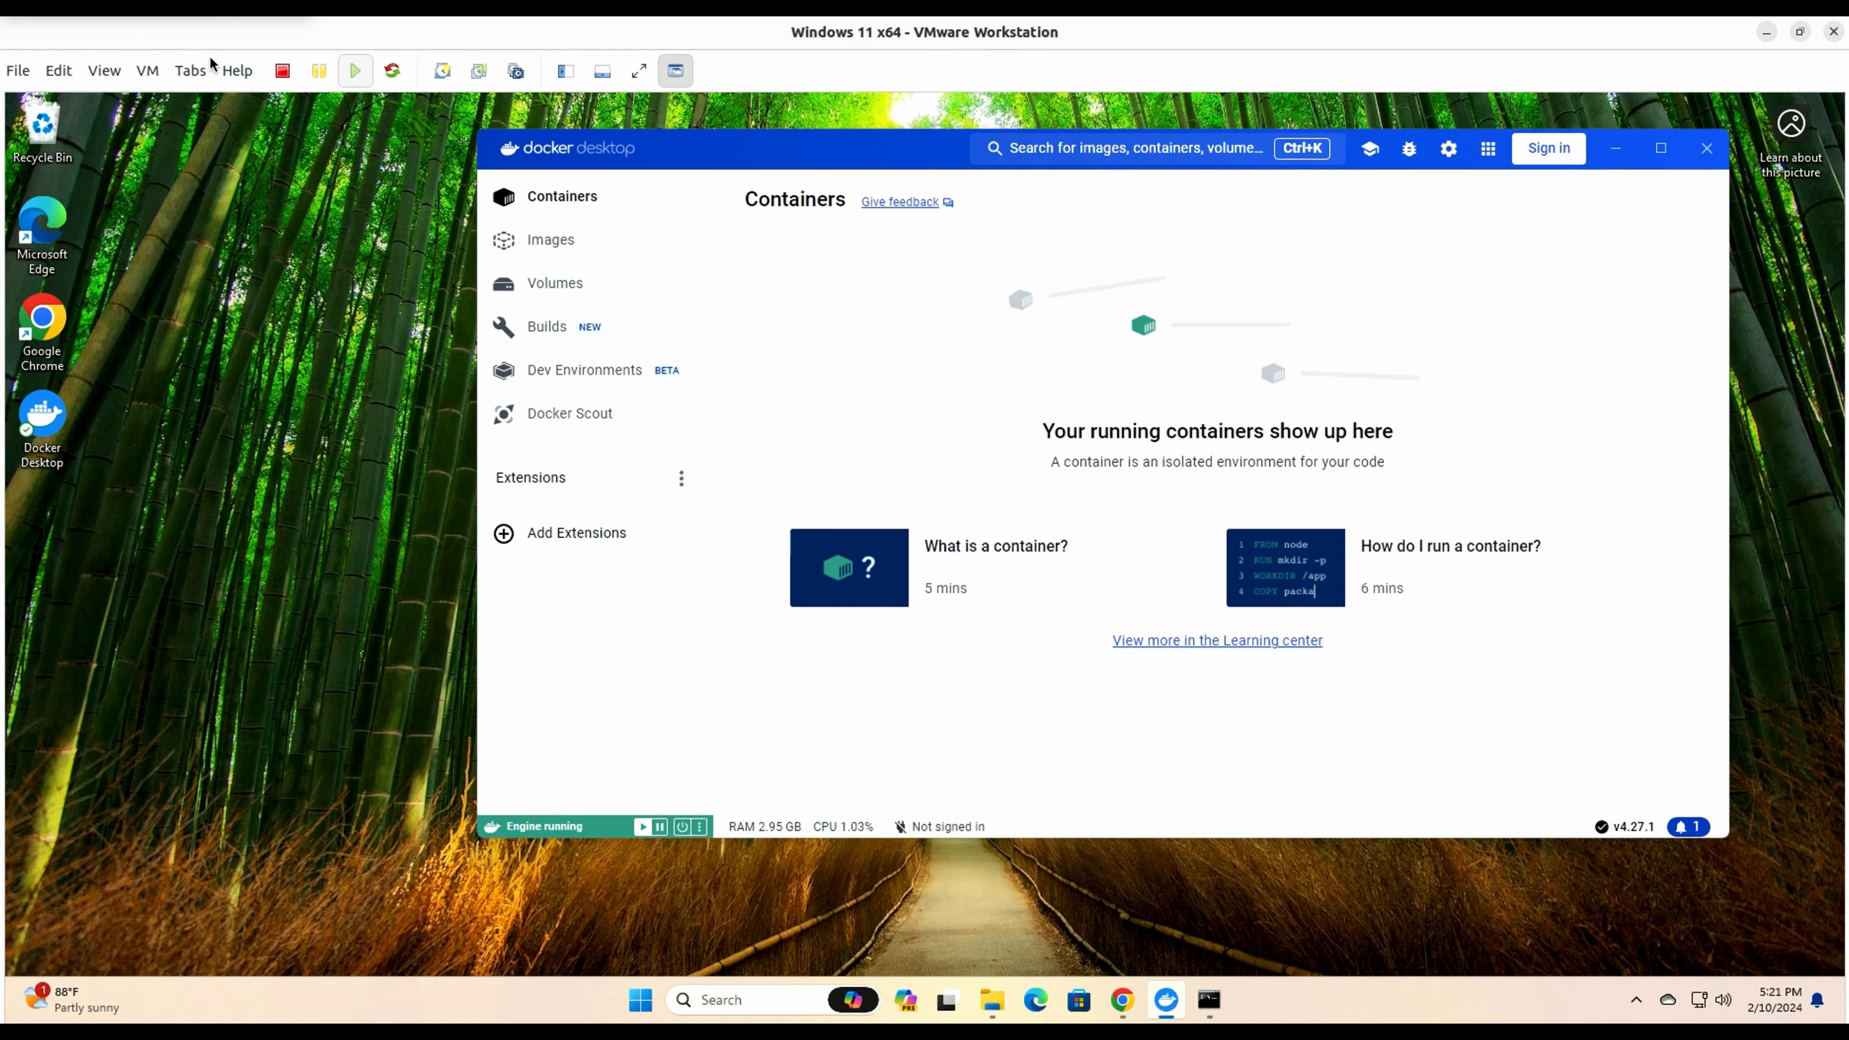
Switch to Command Prompt and begin the command docker container run -dit --name samplecontainer --hostname container-hostname --dns 8.8.8.8
{"action": "left_click", "coordinate": [1208, 999]}
{"action": "left_click", "coordinate": [797, 577]}
{"action": "key", "text": "Return"}
{"action": "type", "text": "docker "}
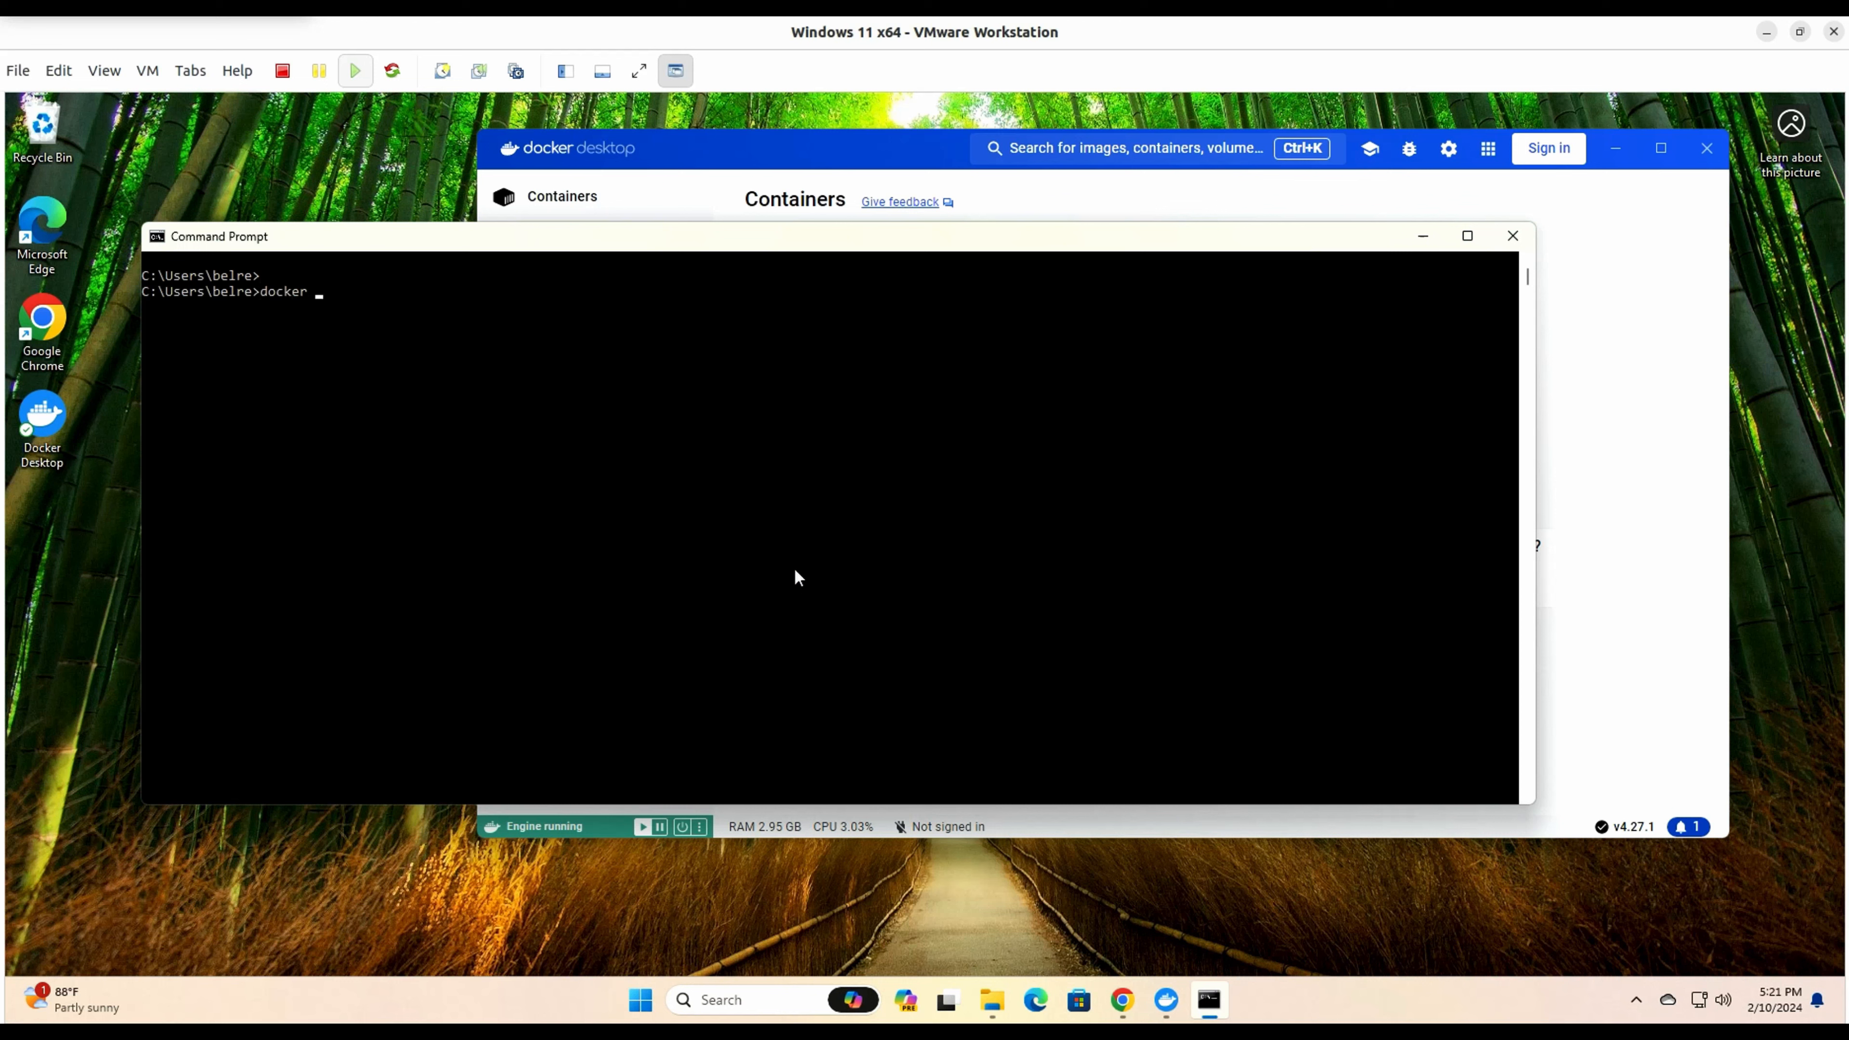
{"action": "type", "text": "container run -dit --name samplecontainer"}
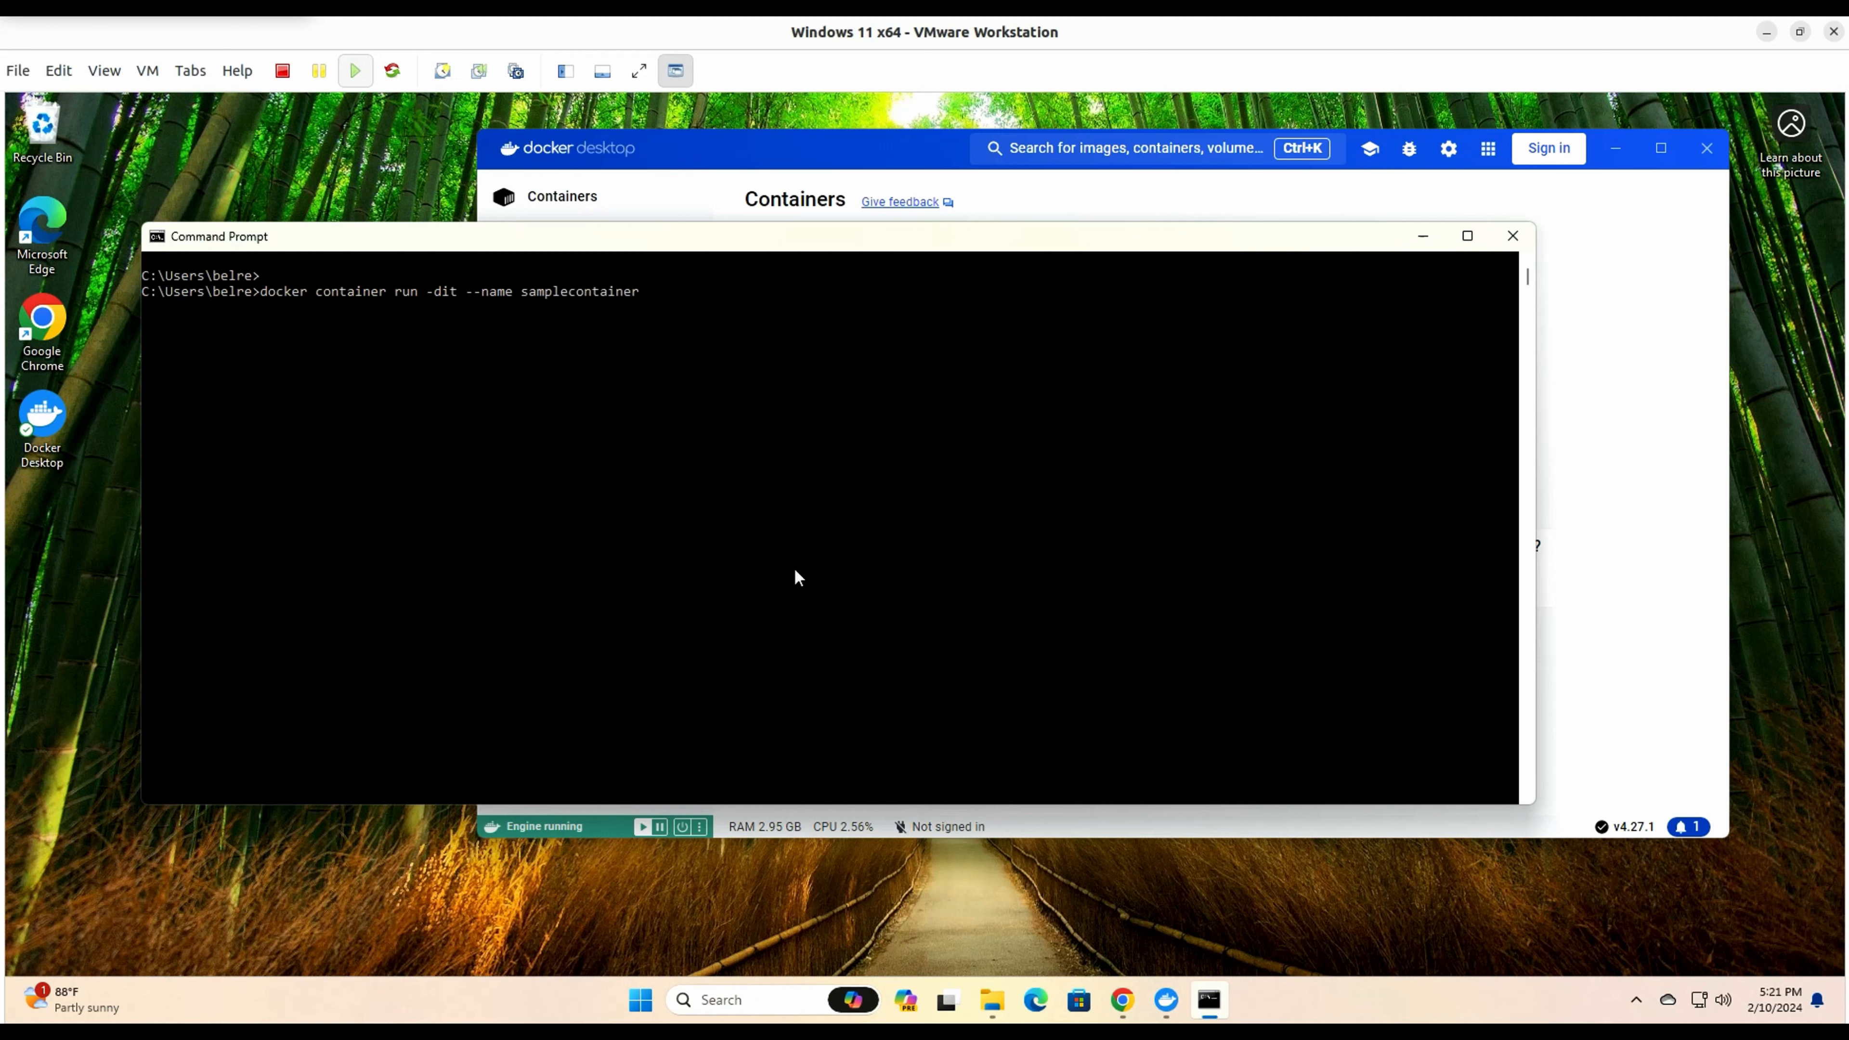
{"action": "type", "text": " --hostname container-hostname --dns 8.8.8.8"}
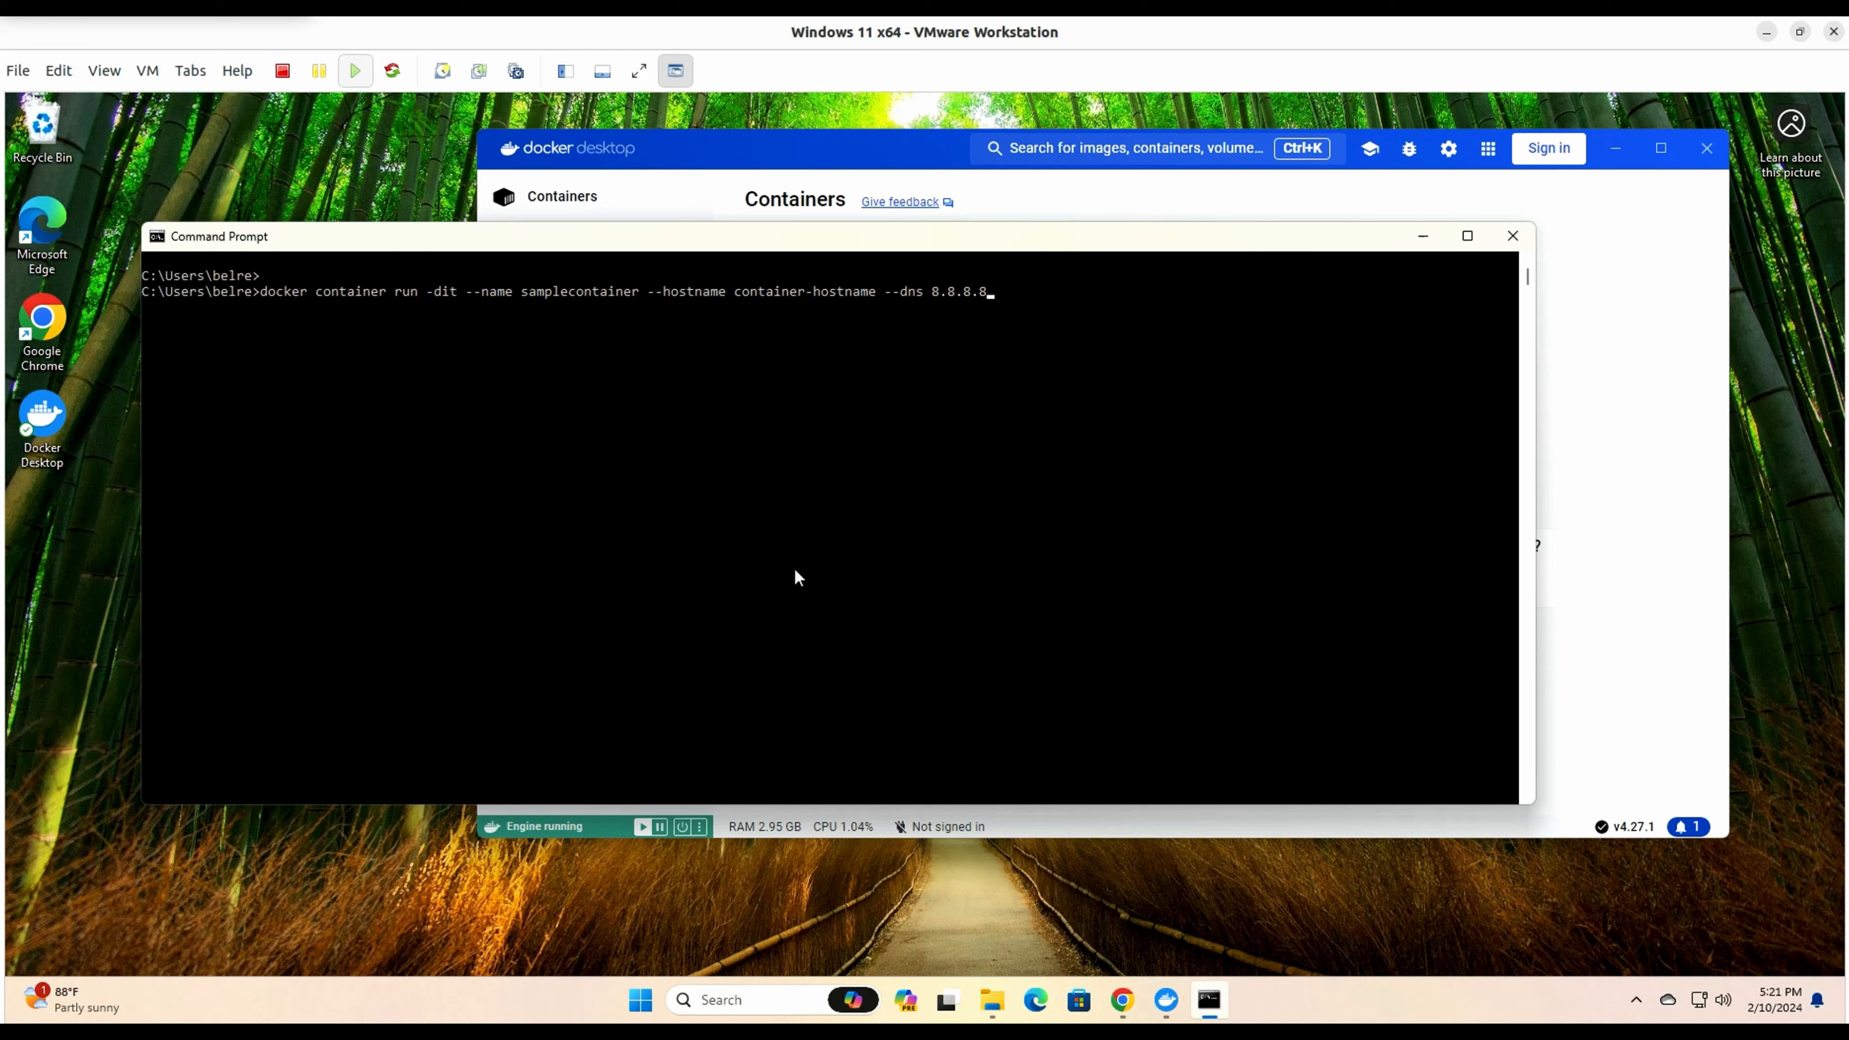
Add a second DNS server with --dns 9.9.9.9 and a -v option starting with the path of the user profile's Documents folder
{"action": "type", "text": " --dns"}
{"action": "type", "text": " 9.9.9.9"}
{"action": "type", "text": "-v C:\\Users\\belre"}
{"action": "type", "text": "ocue"}
{"action": "key", "text": "BackSpace"}
{"action": "type", "text": "ments"}
Switch to File Explorer and look inside the notes folder in the user profile's Documents folder
{"action": "left_click", "coordinate": [994, 998]}
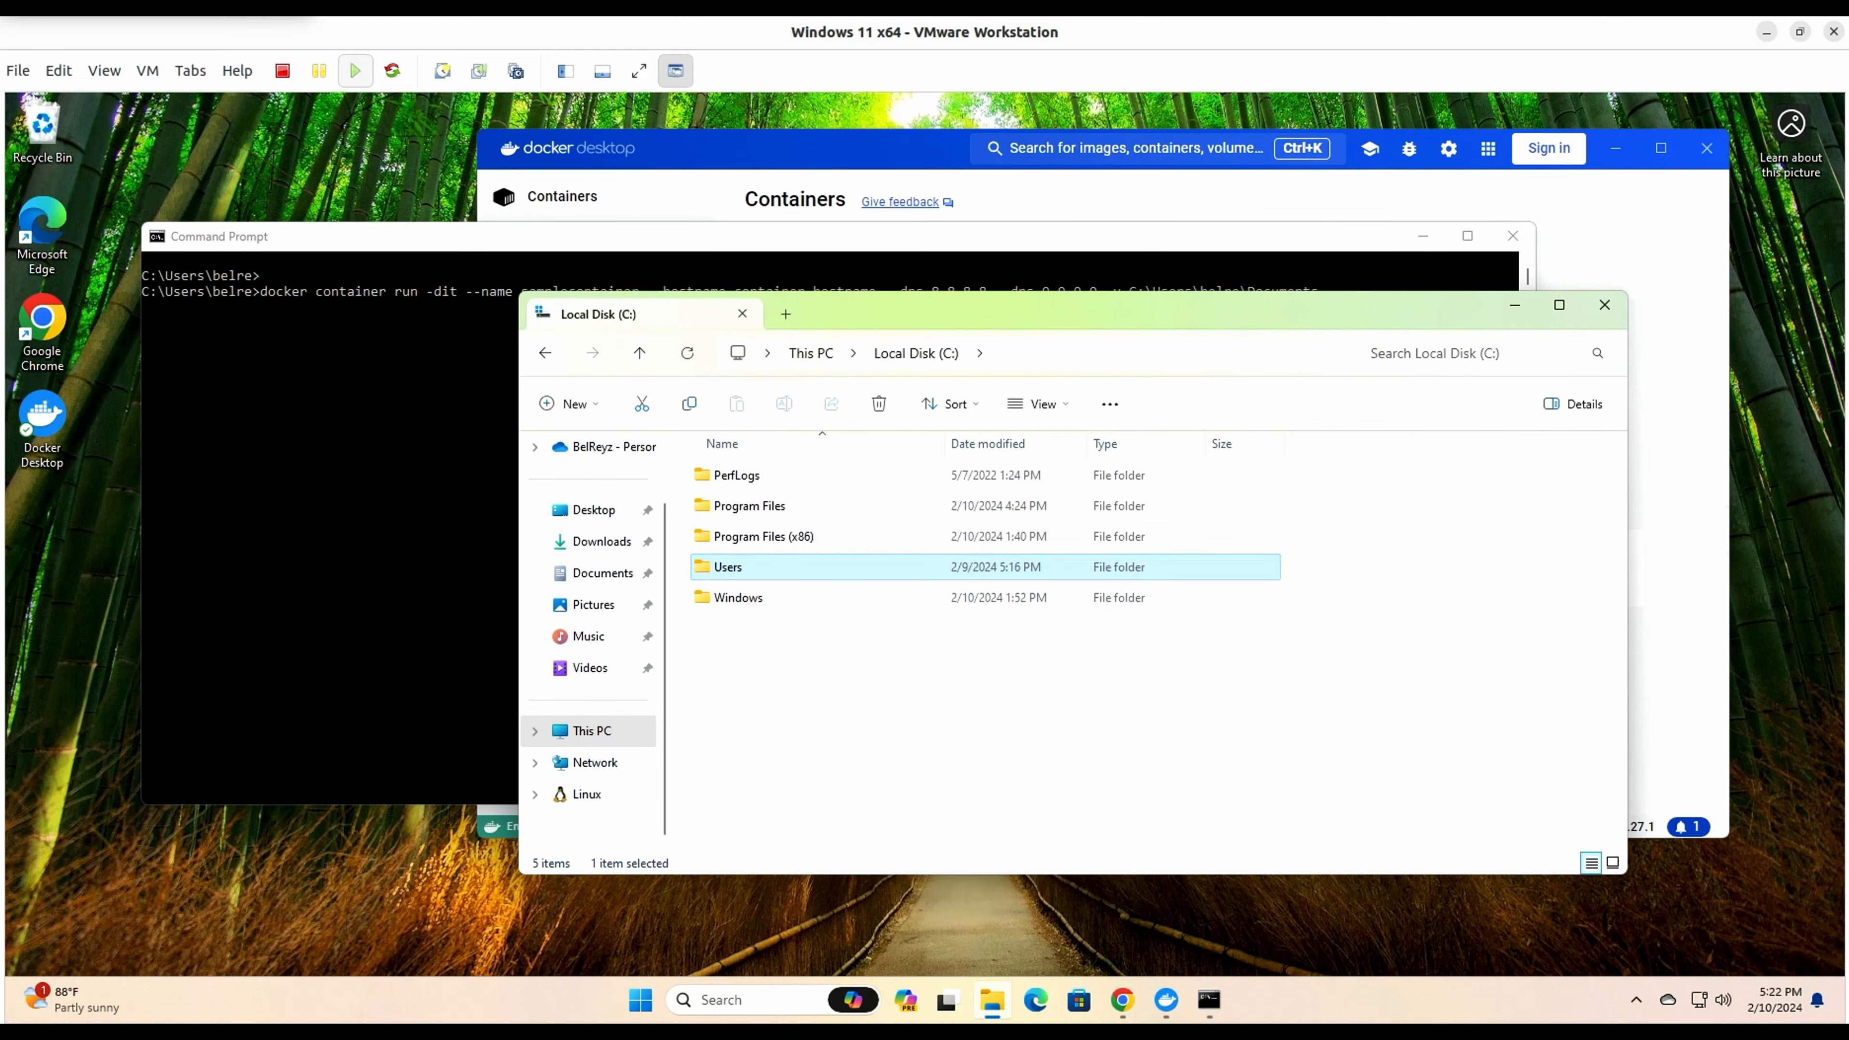
{"action": "double_click", "coordinate": [739, 577]}
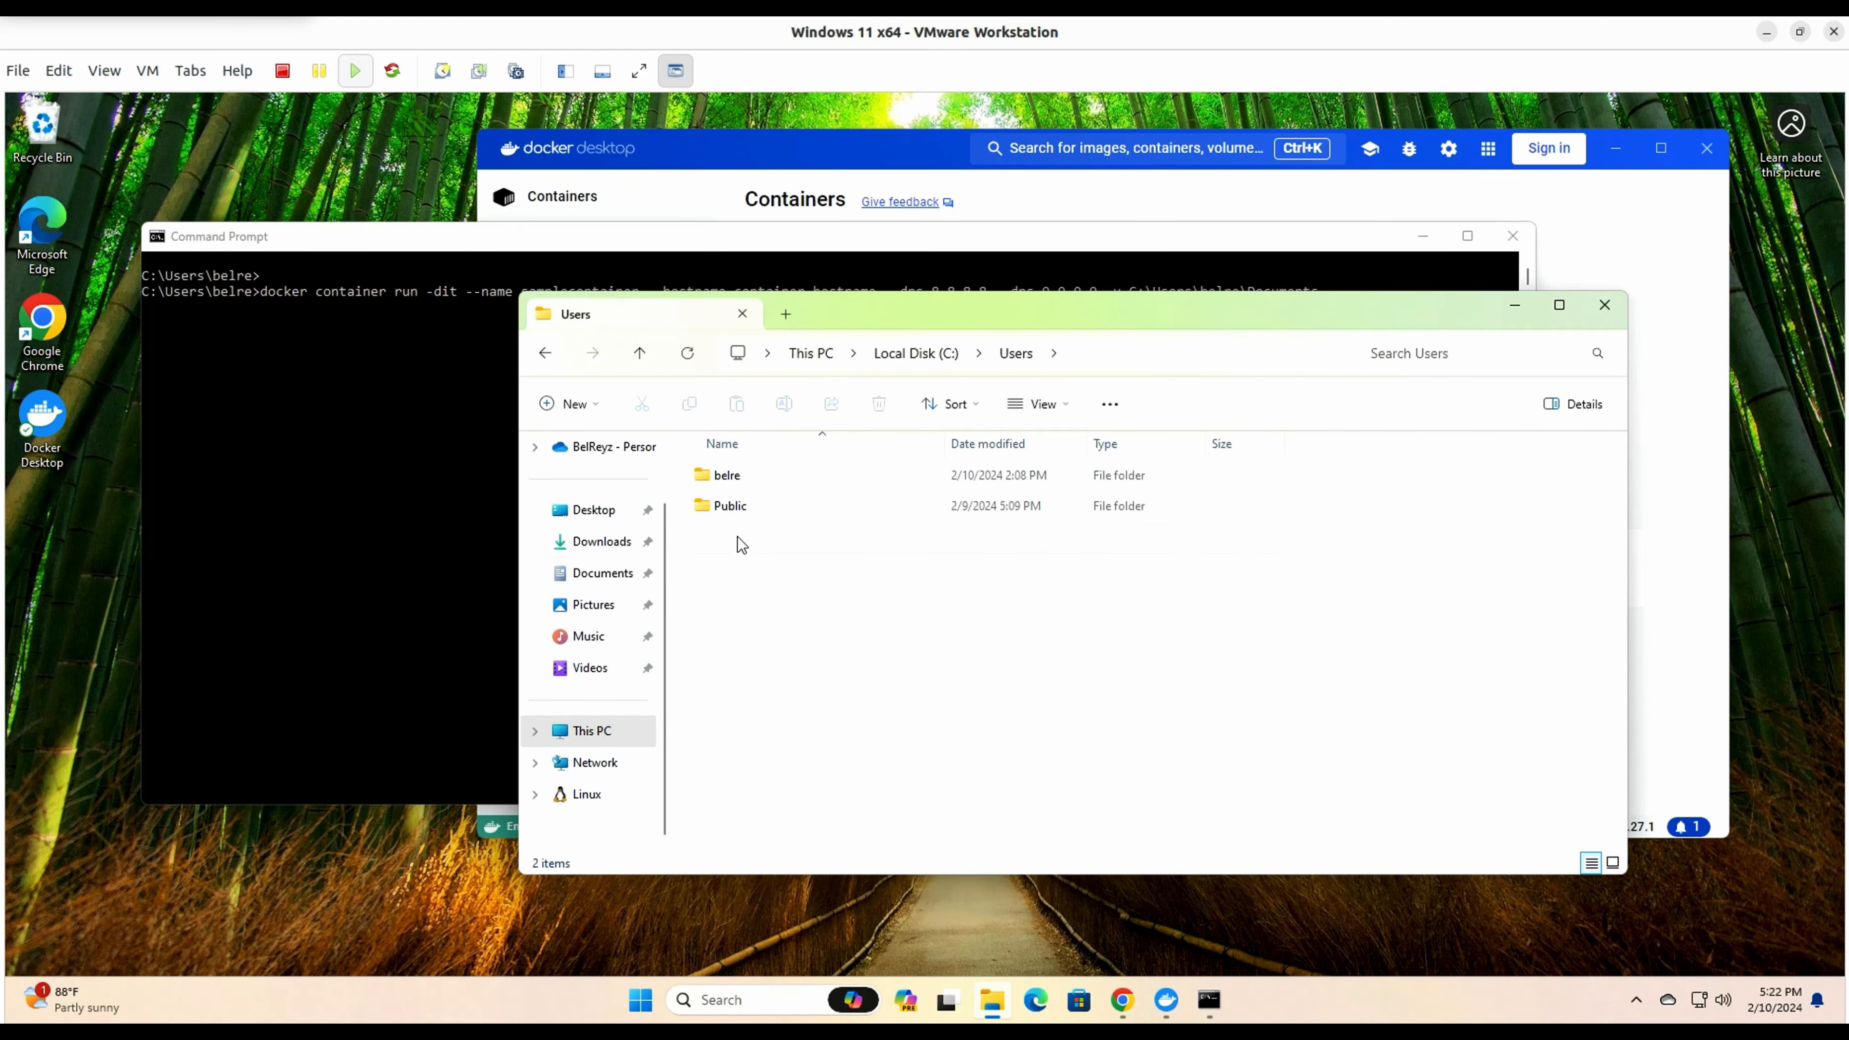
{"action": "left_click", "coordinate": [737, 475]}
{"action": "double_click", "coordinate": [736, 475]}
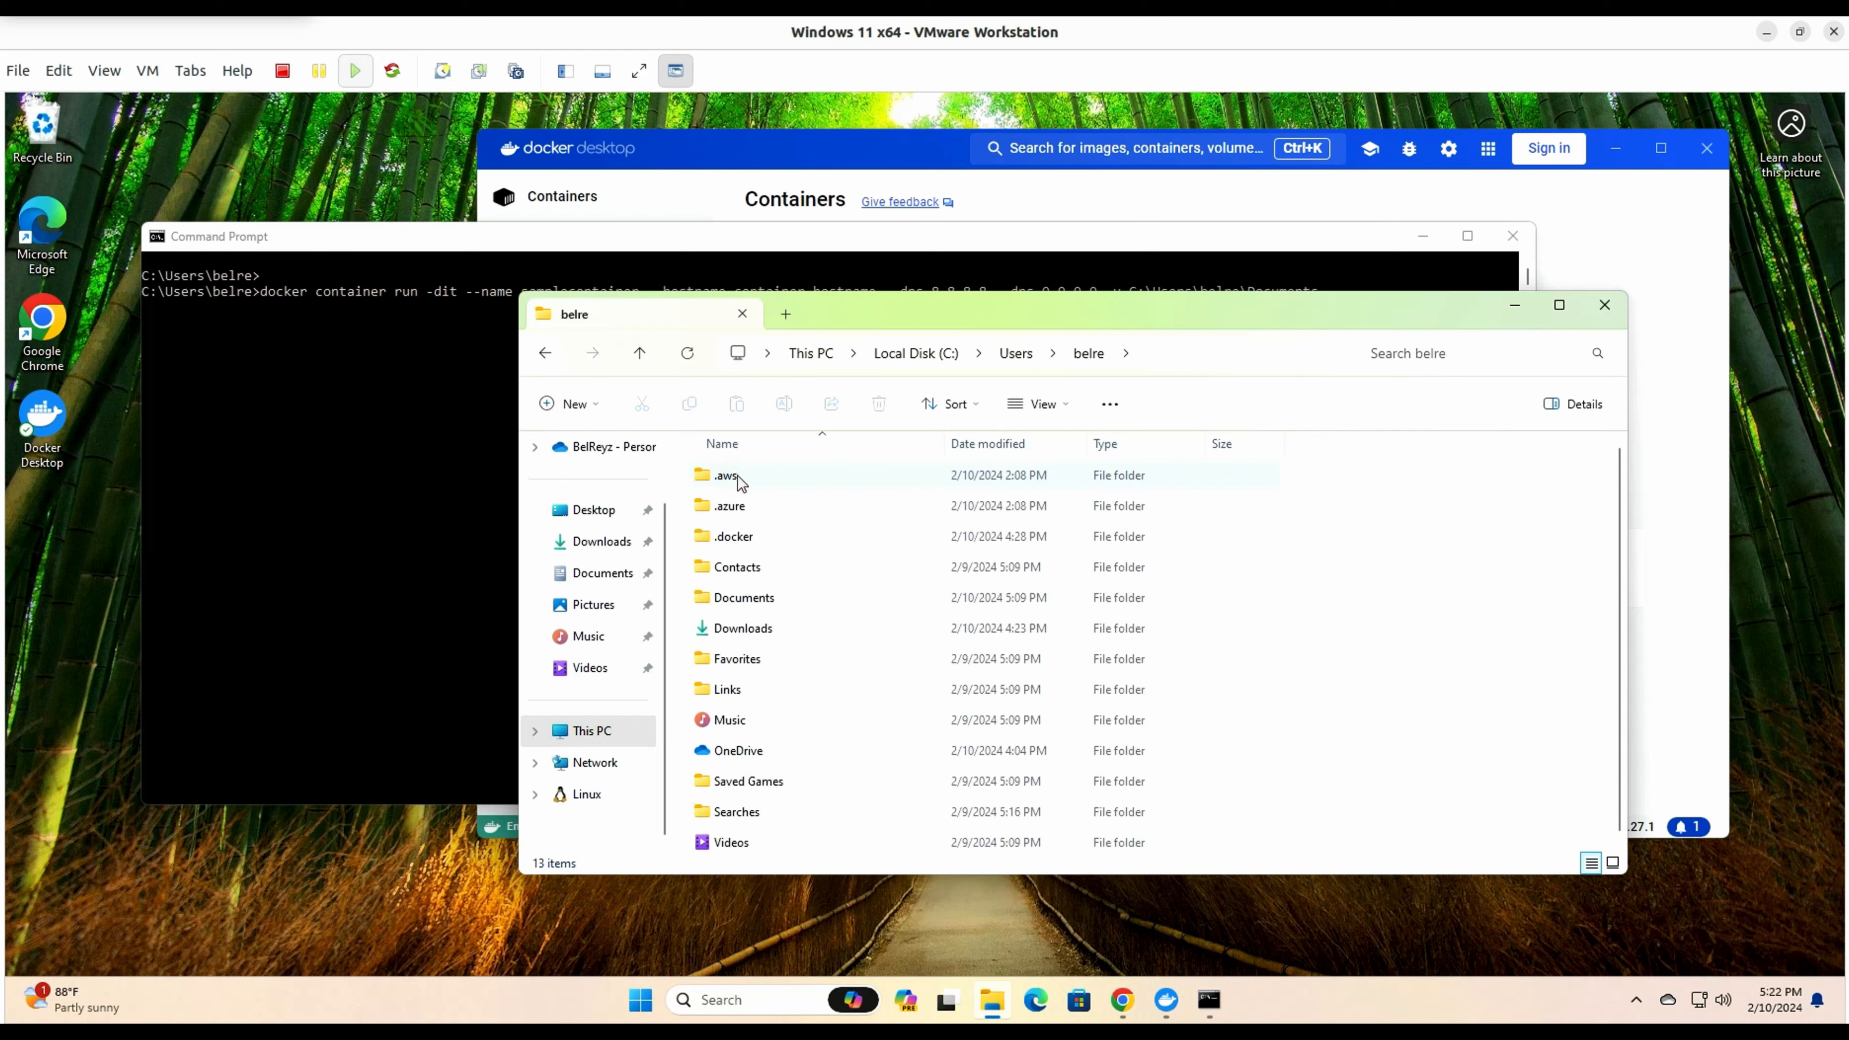
{"action": "double_click", "coordinate": [754, 605]}
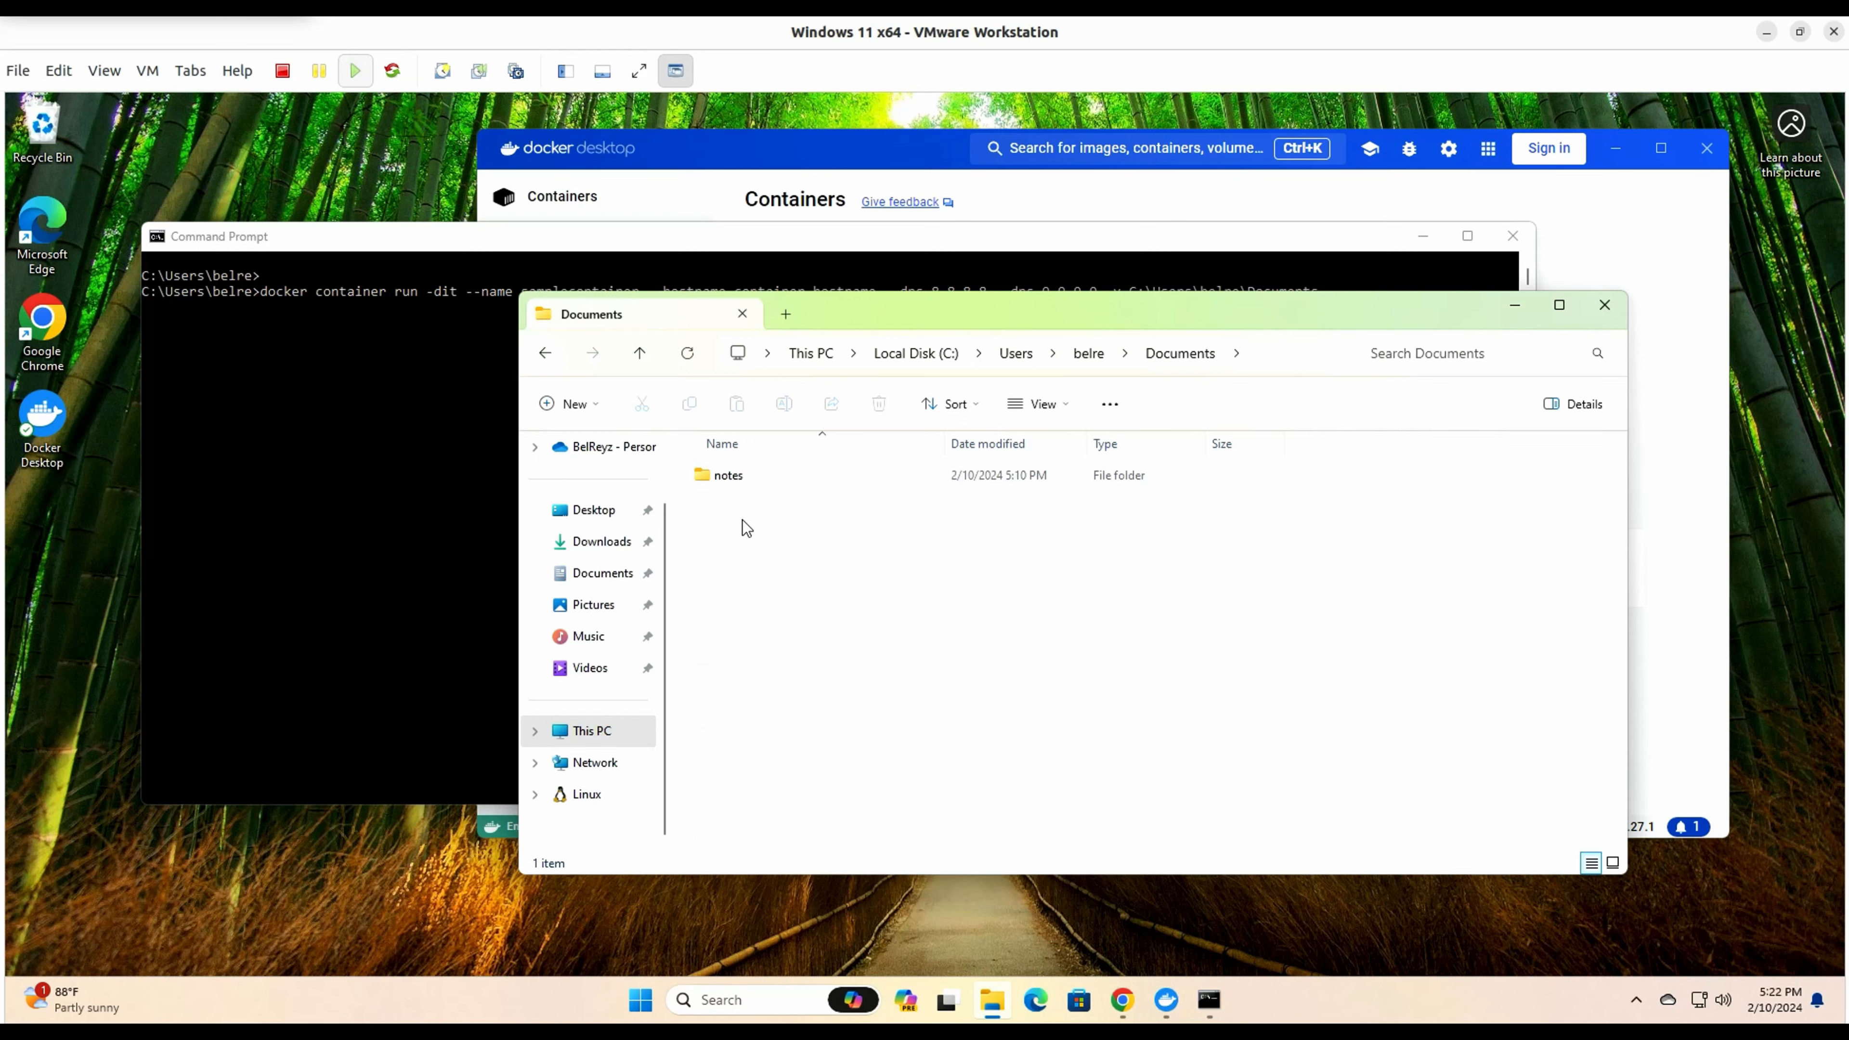
{"action": "double_click", "coordinate": [728, 477]}
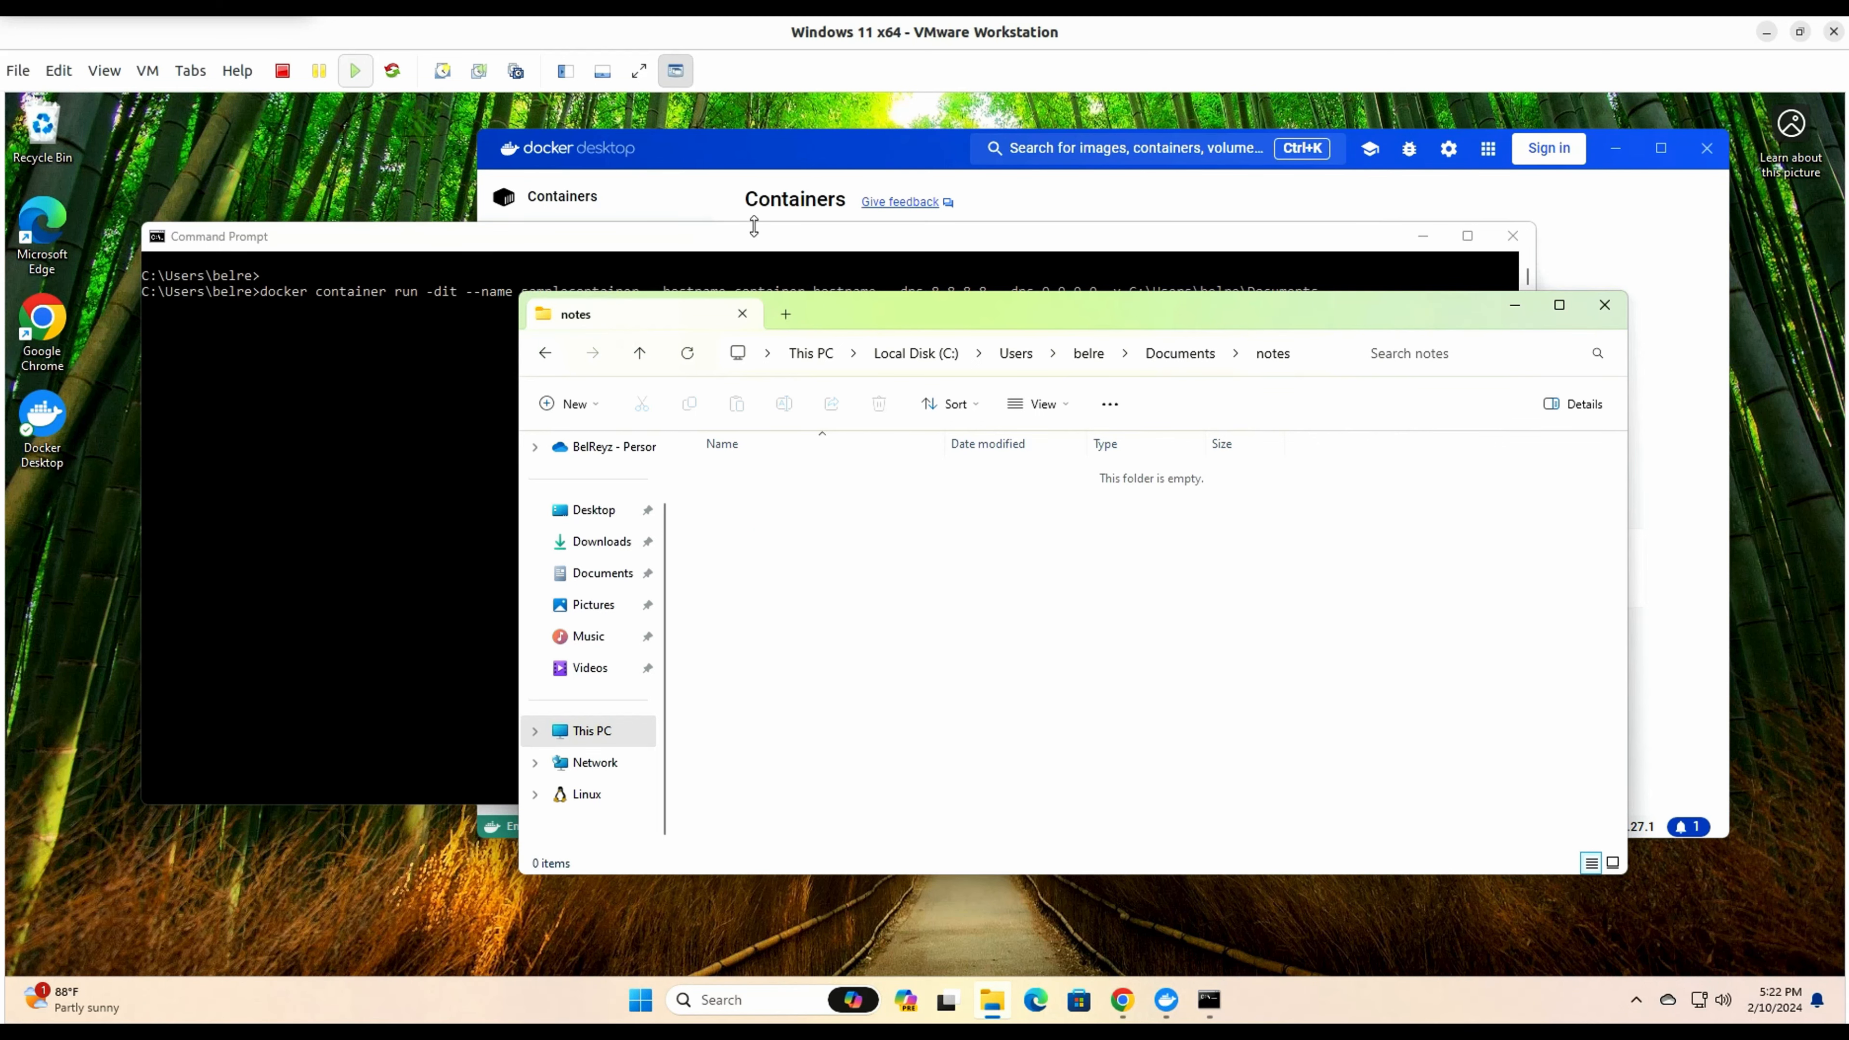
Switch back to Command Prompt and complete the -v option with \notes:/home, so the notes folder maps to the container's /home
{"action": "left_click", "coordinate": [752, 242]}
{"action": "left_click", "coordinate": [1207, 423]}
{"action": "type", "text": "\\notes"}
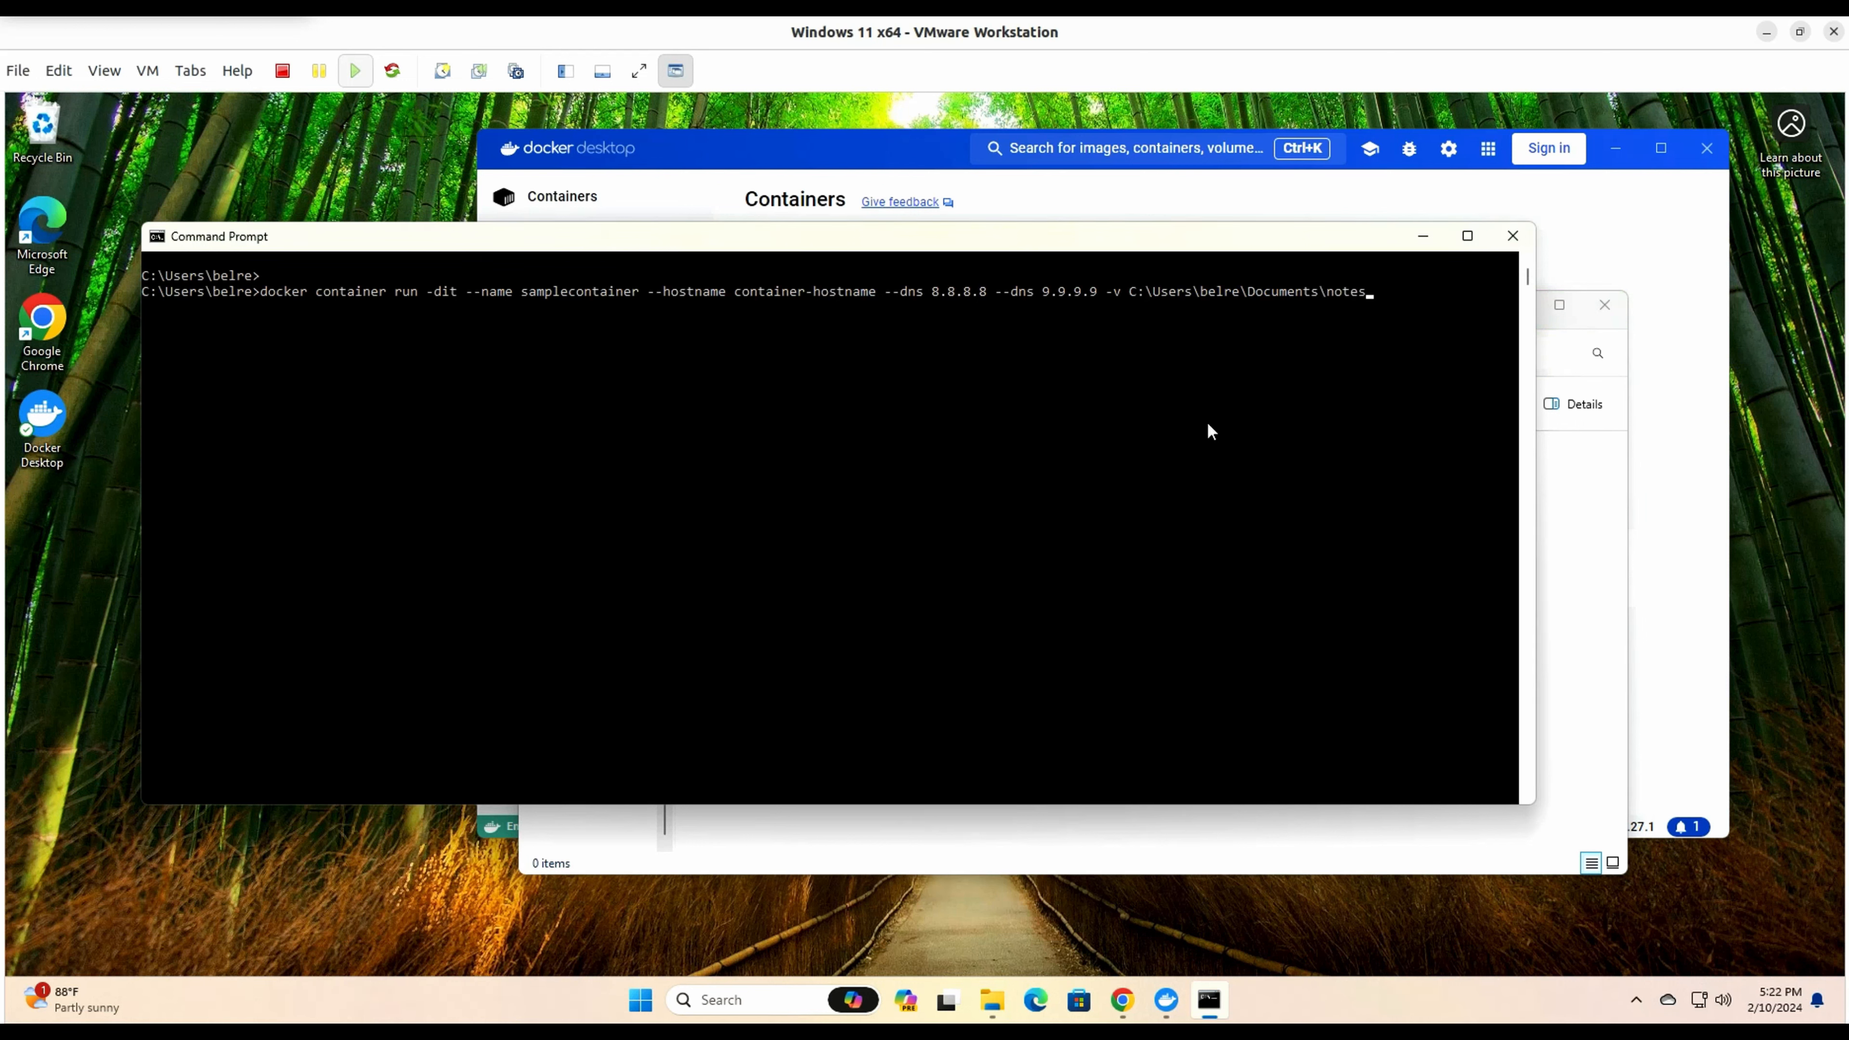
{"action": "type", "text": ":/"}
{"action": "type", "text": "home"}
{"action": "left_click_drag", "start_coordinate": [1363, 292], "coordinate": [1129, 293]}
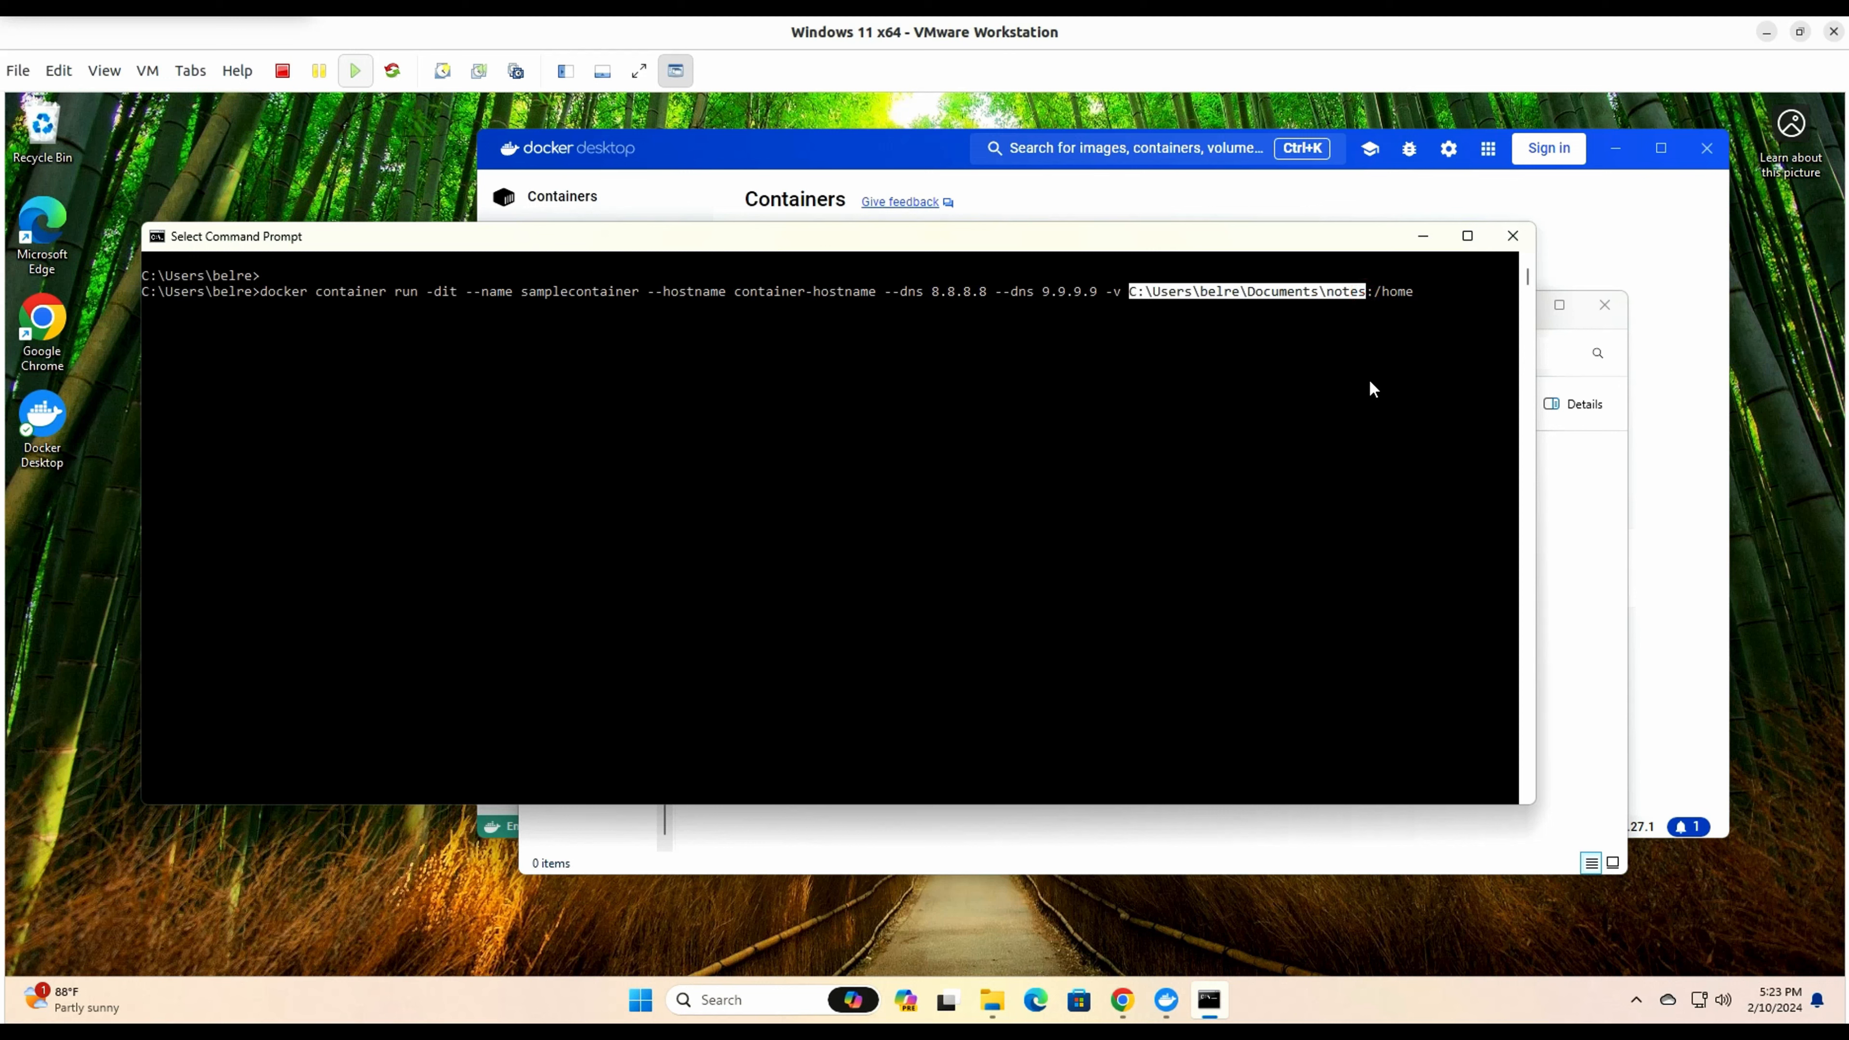
{"action": "left_click", "coordinate": [1394, 326]}
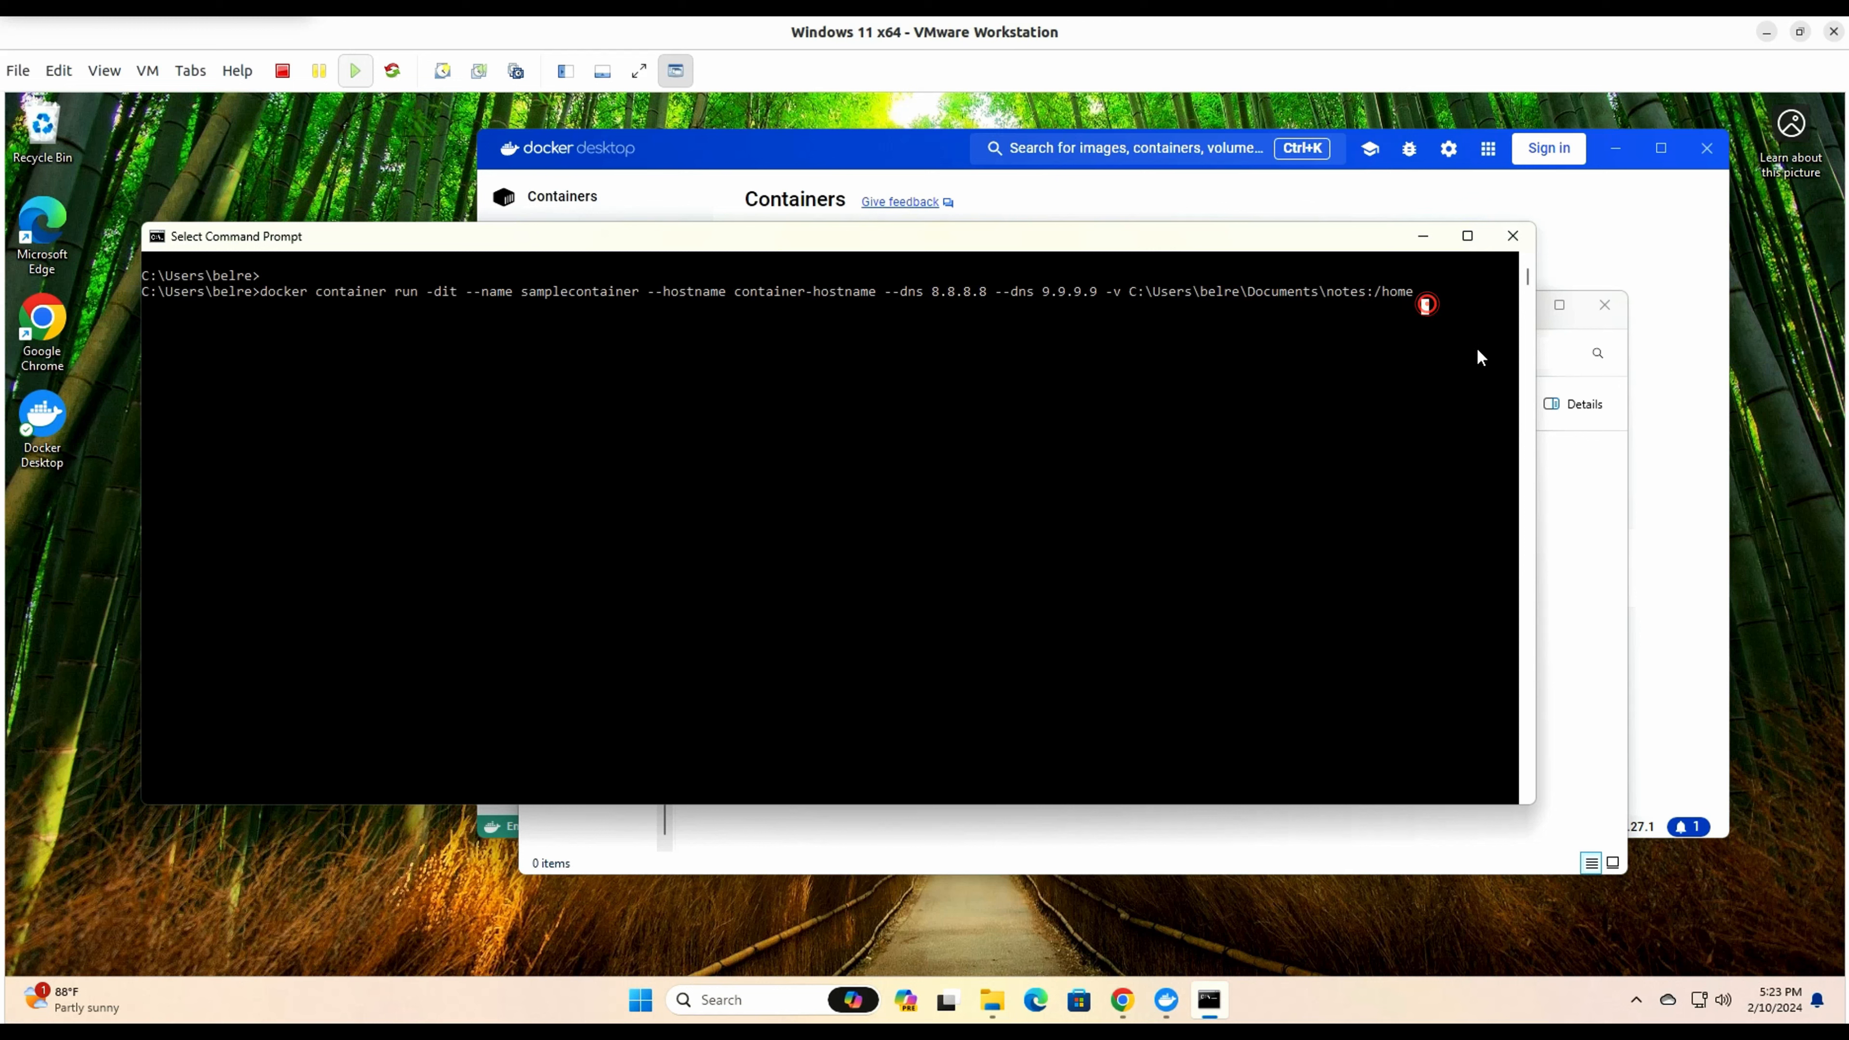
Finish the docker container run command with the ubuntu image and run it
{"action": "left_click", "coordinate": [1361, 369]}
{"action": "key", "text": "Escape"}
{"action": "type", "text": "ubuntu"}
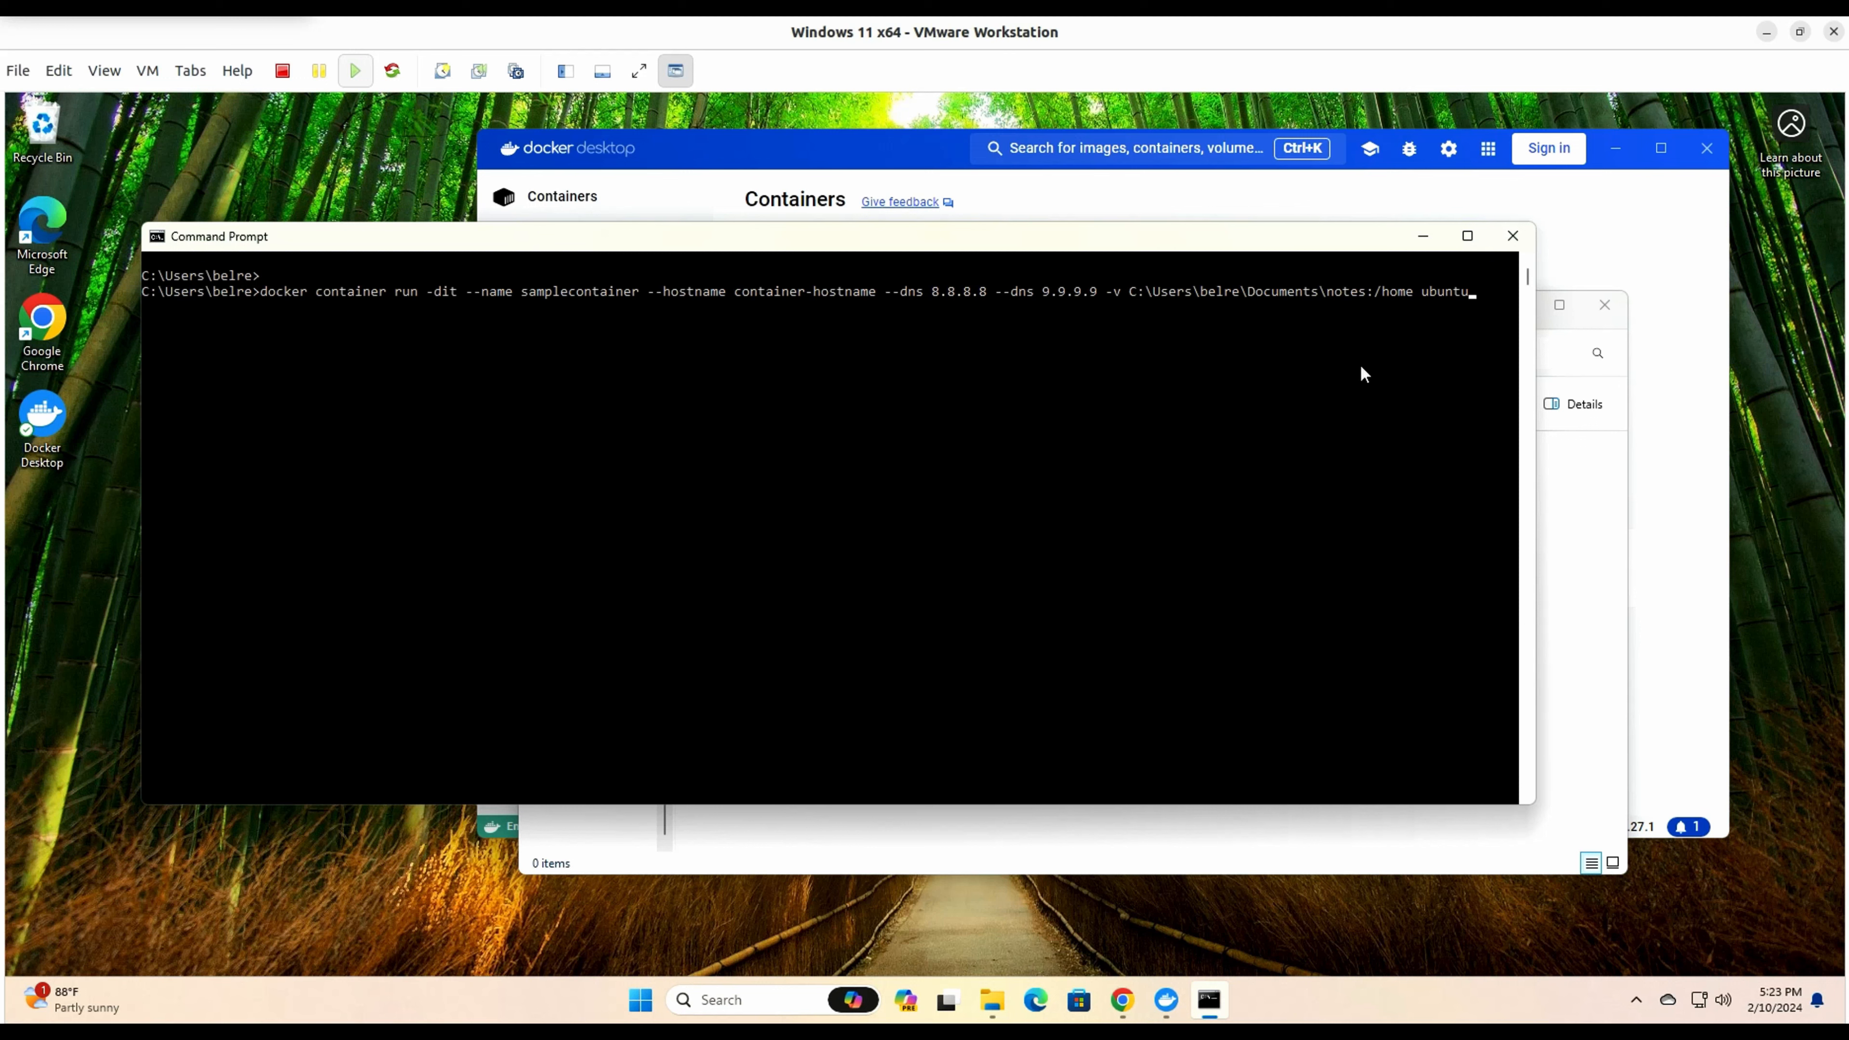
{"action": "key", "text": "Return"}
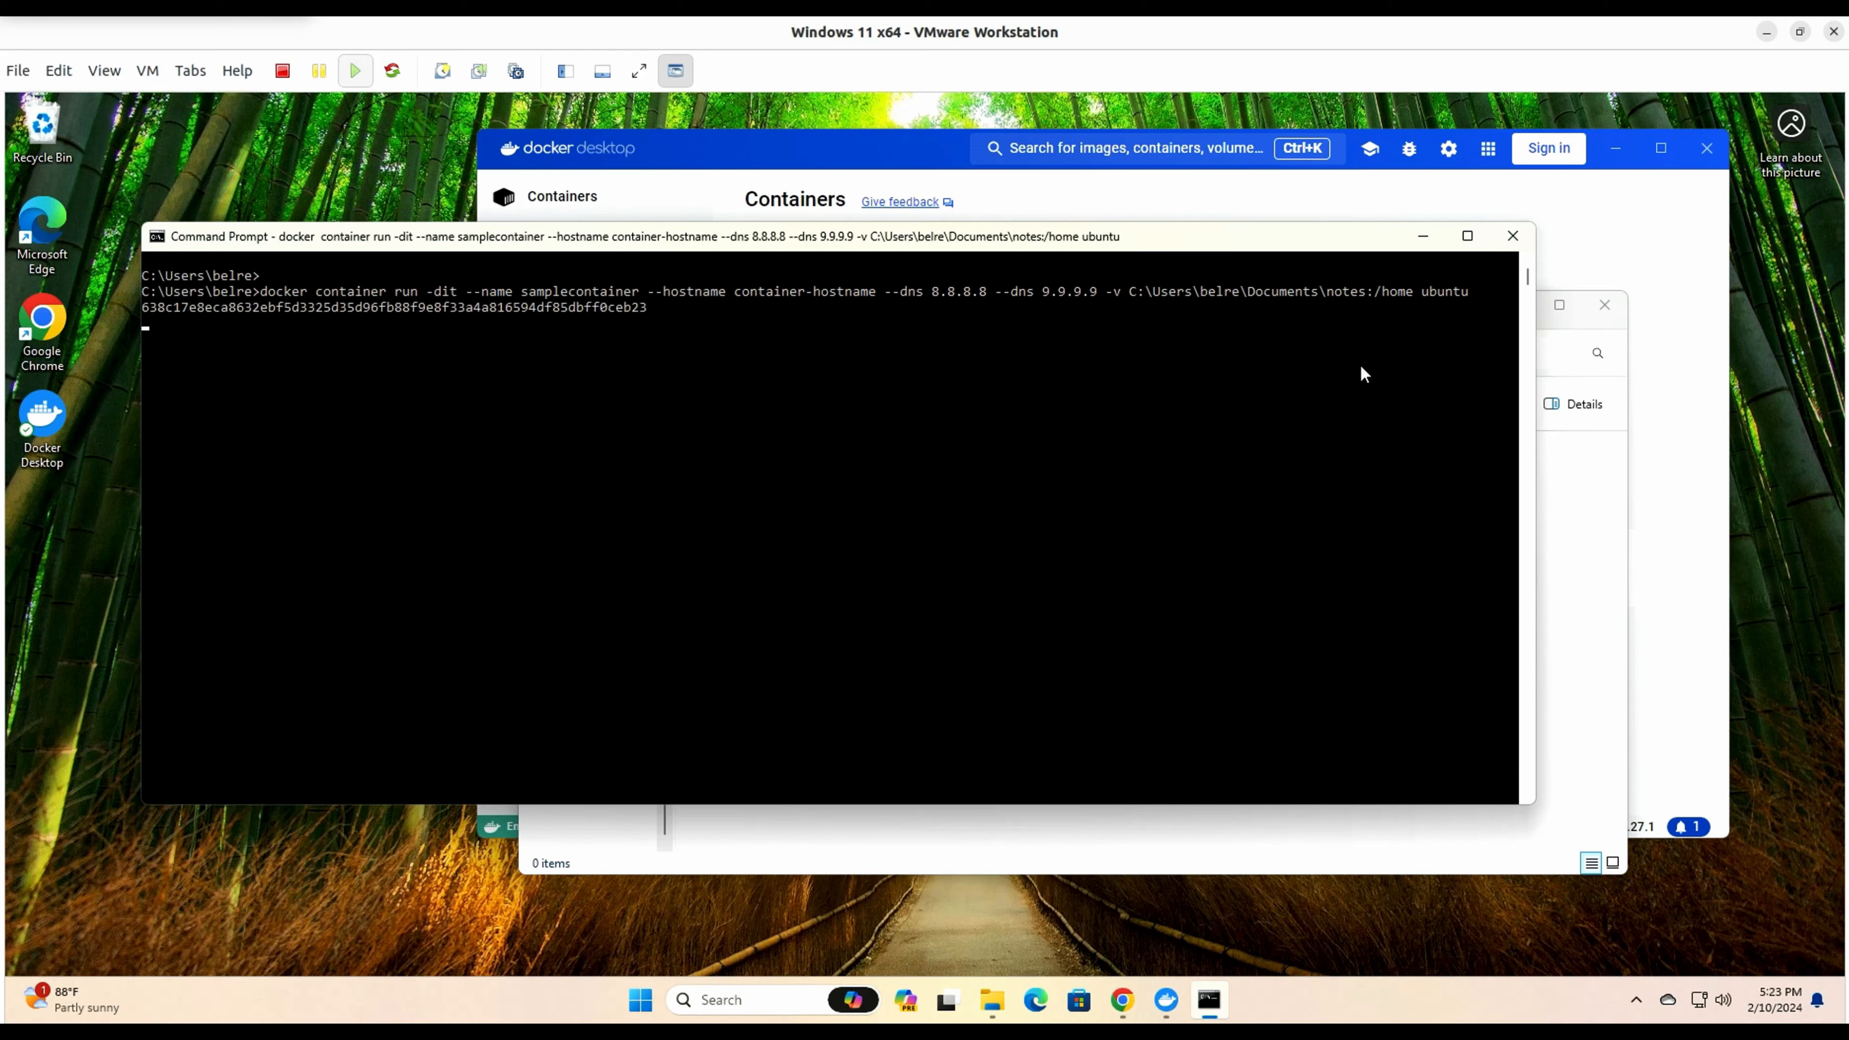
{"action": "key", "text": "Return"}
{"action": "key", "text": "Return"}
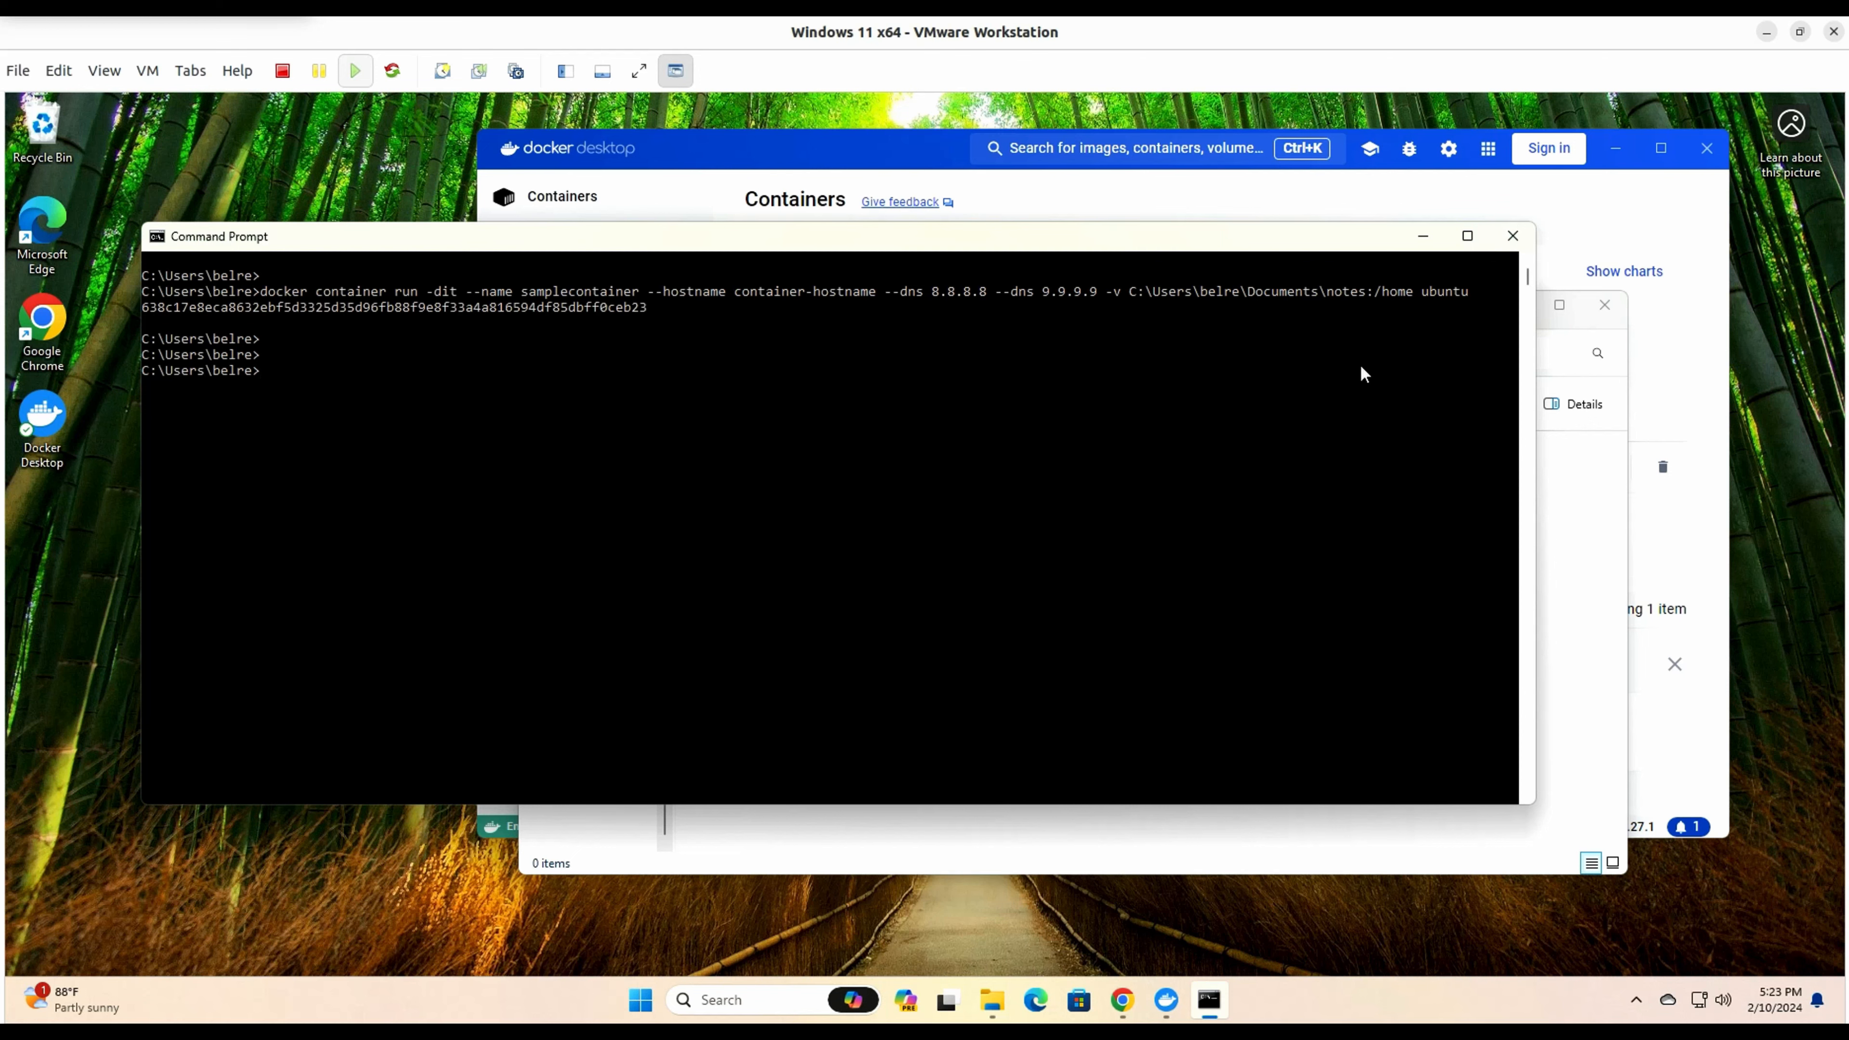
Check samplecontainer in Docker Desktop's container list, then switch to Command Prompt and run docker container ls
{"action": "left_click_drag", "start_coordinate": [842, 155], "coordinate": [897, 146]}
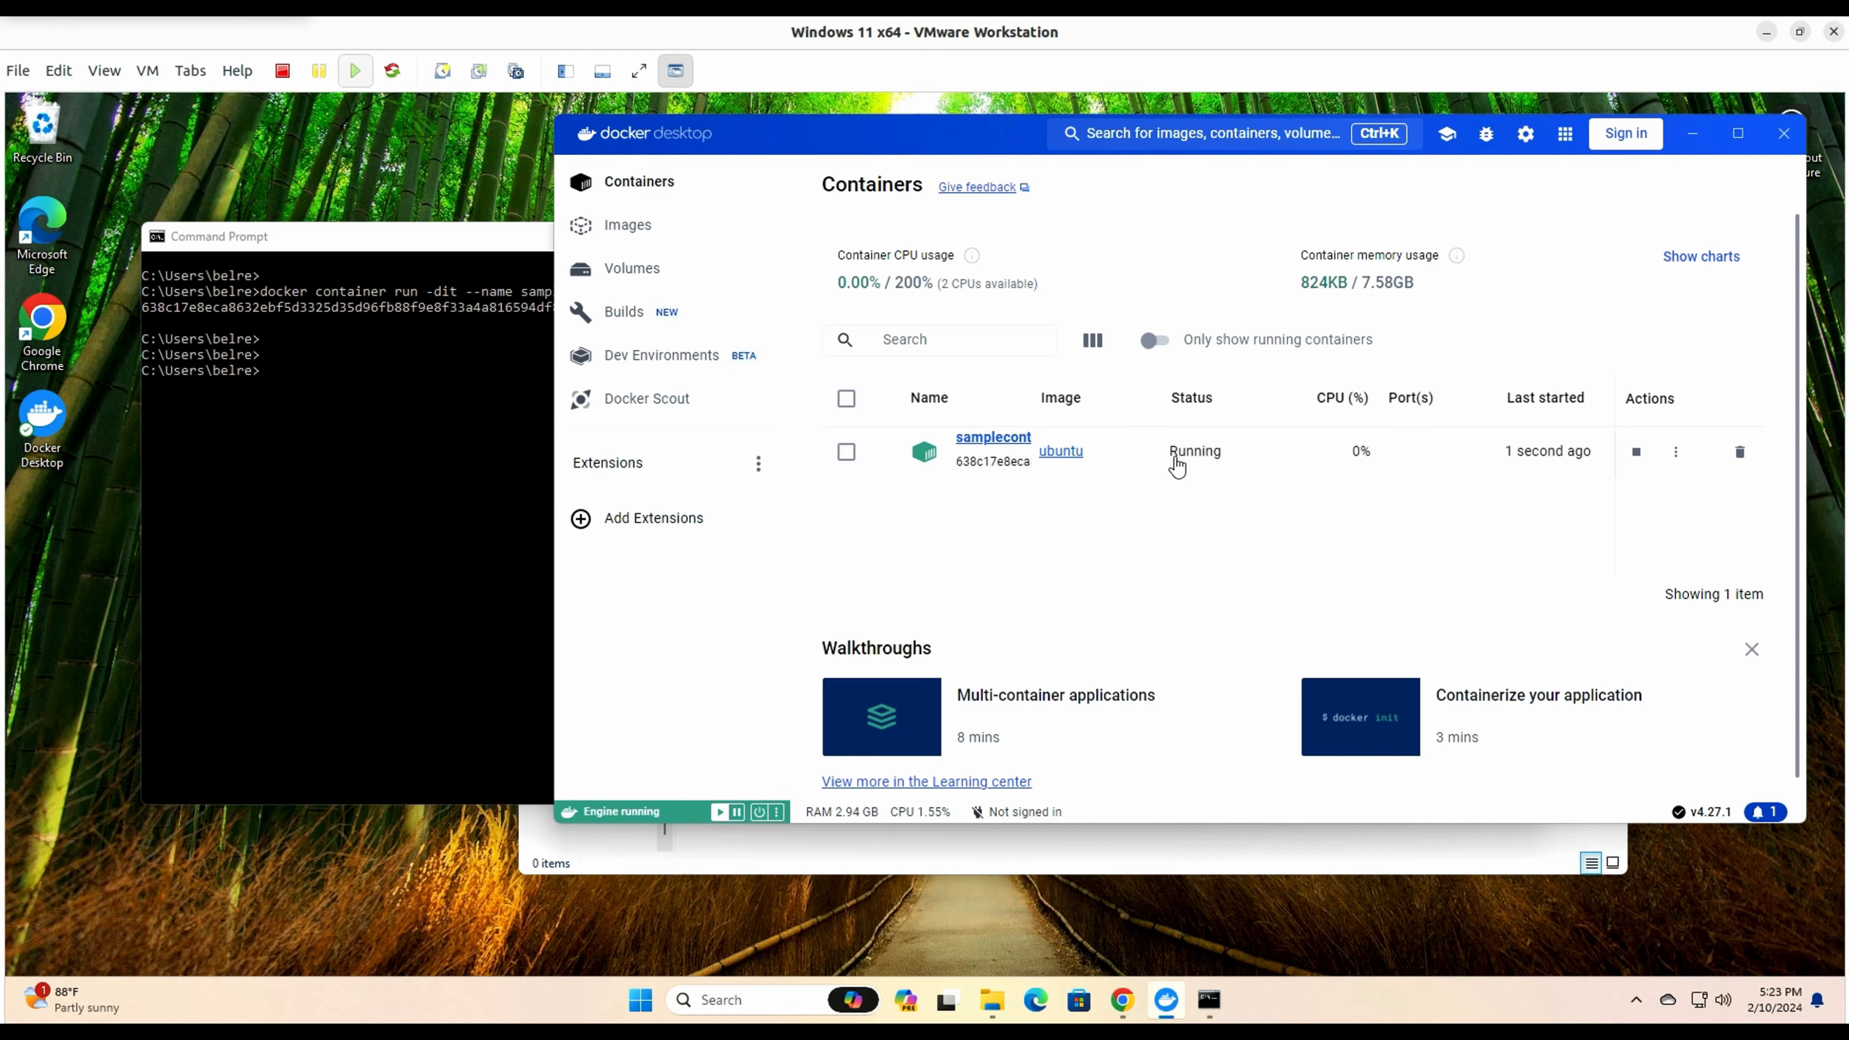
{"action": "left_click", "coordinate": [406, 450]}
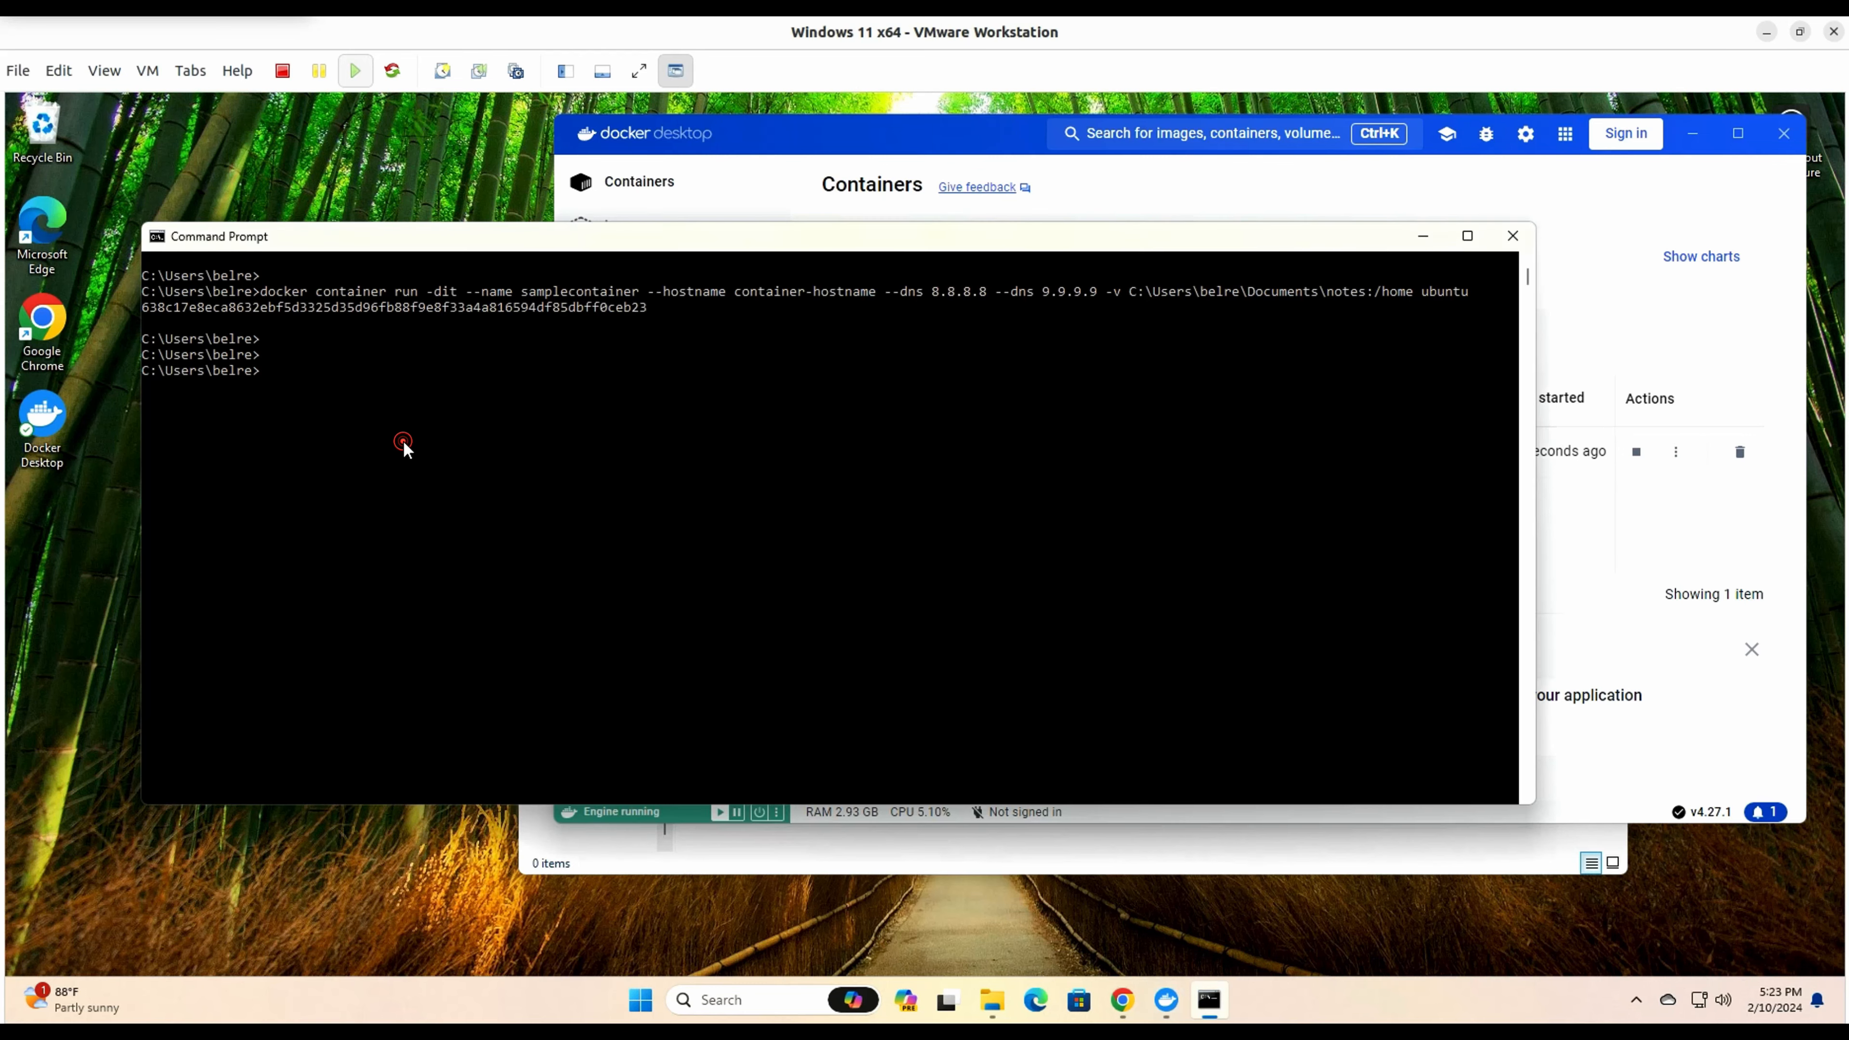
{"action": "type", "text": "docker container ls"}
{"action": "key", "text": "Return"}
{"action": "key", "text": "Return"}
{"action": "key", "text": "Return"}
List the running containers again with docker ps
{"action": "type", "text": "docker ps"}
{"action": "key", "text": "Return"}
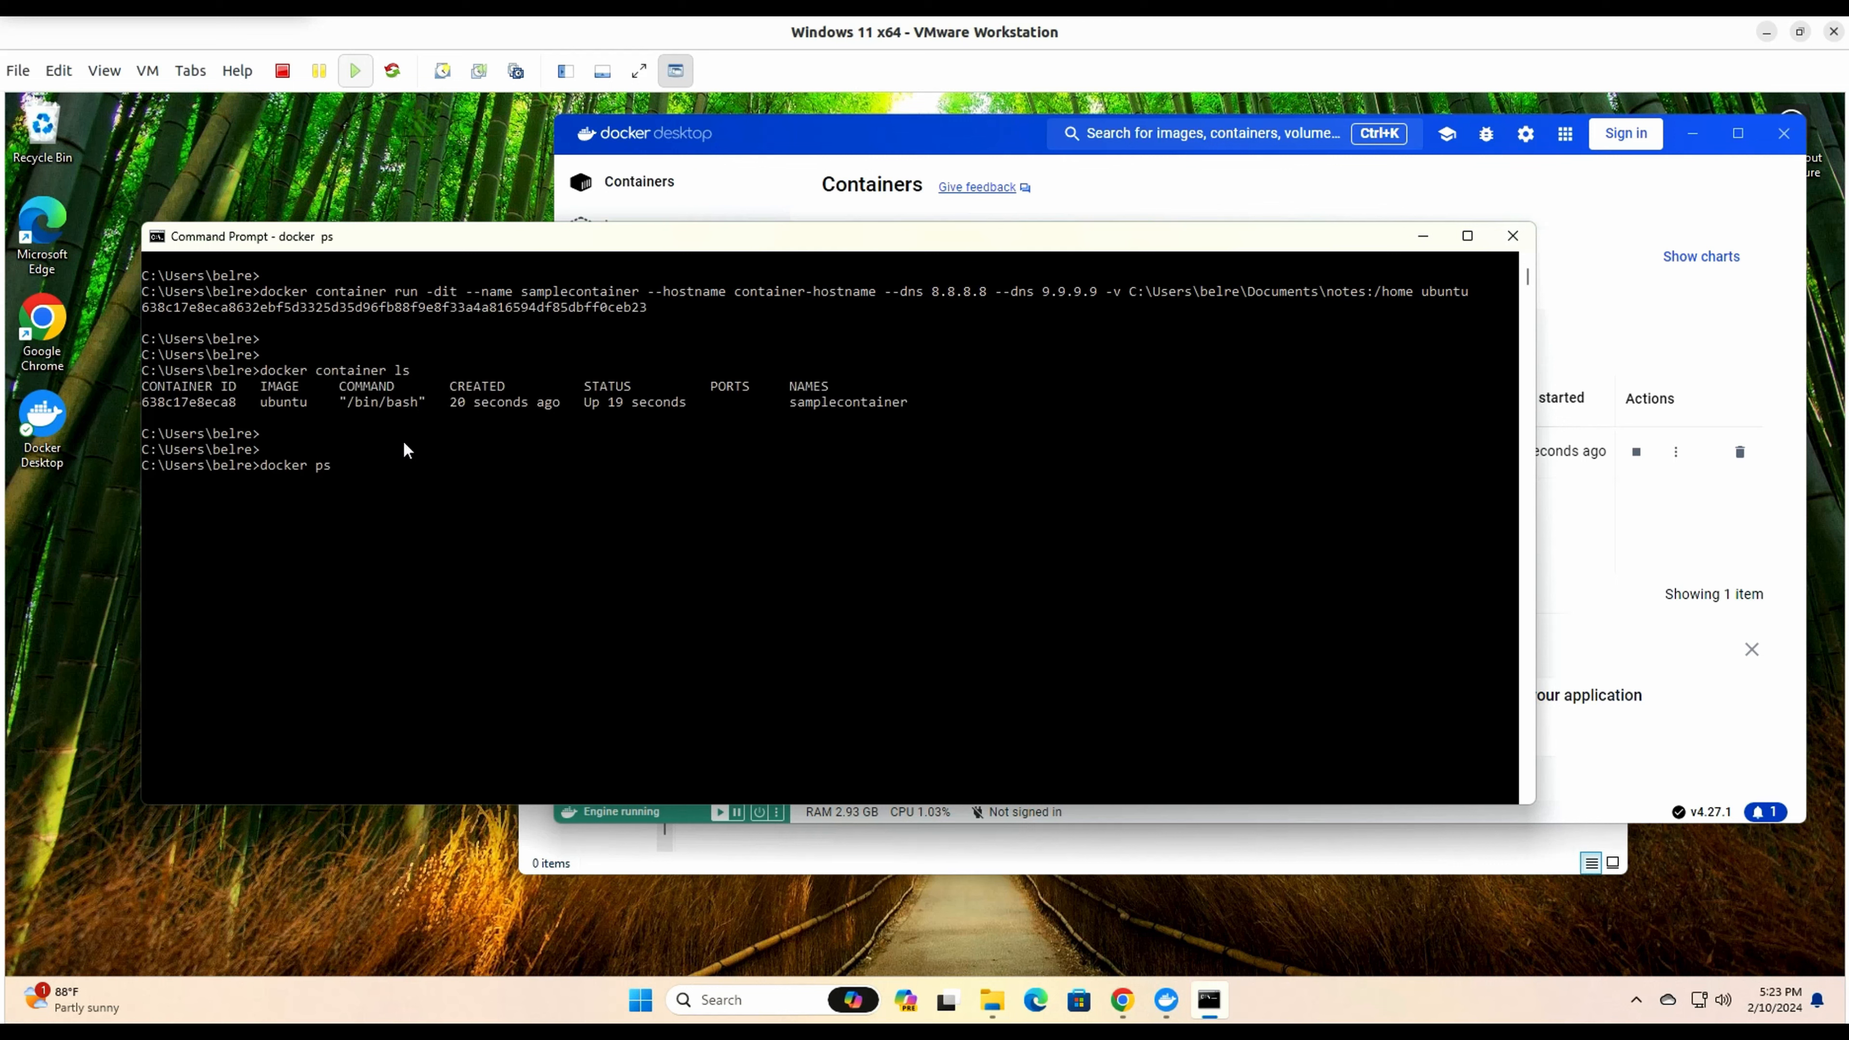
{"action": "key", "text": "Return"}
{"action": "key", "text": "Return"}
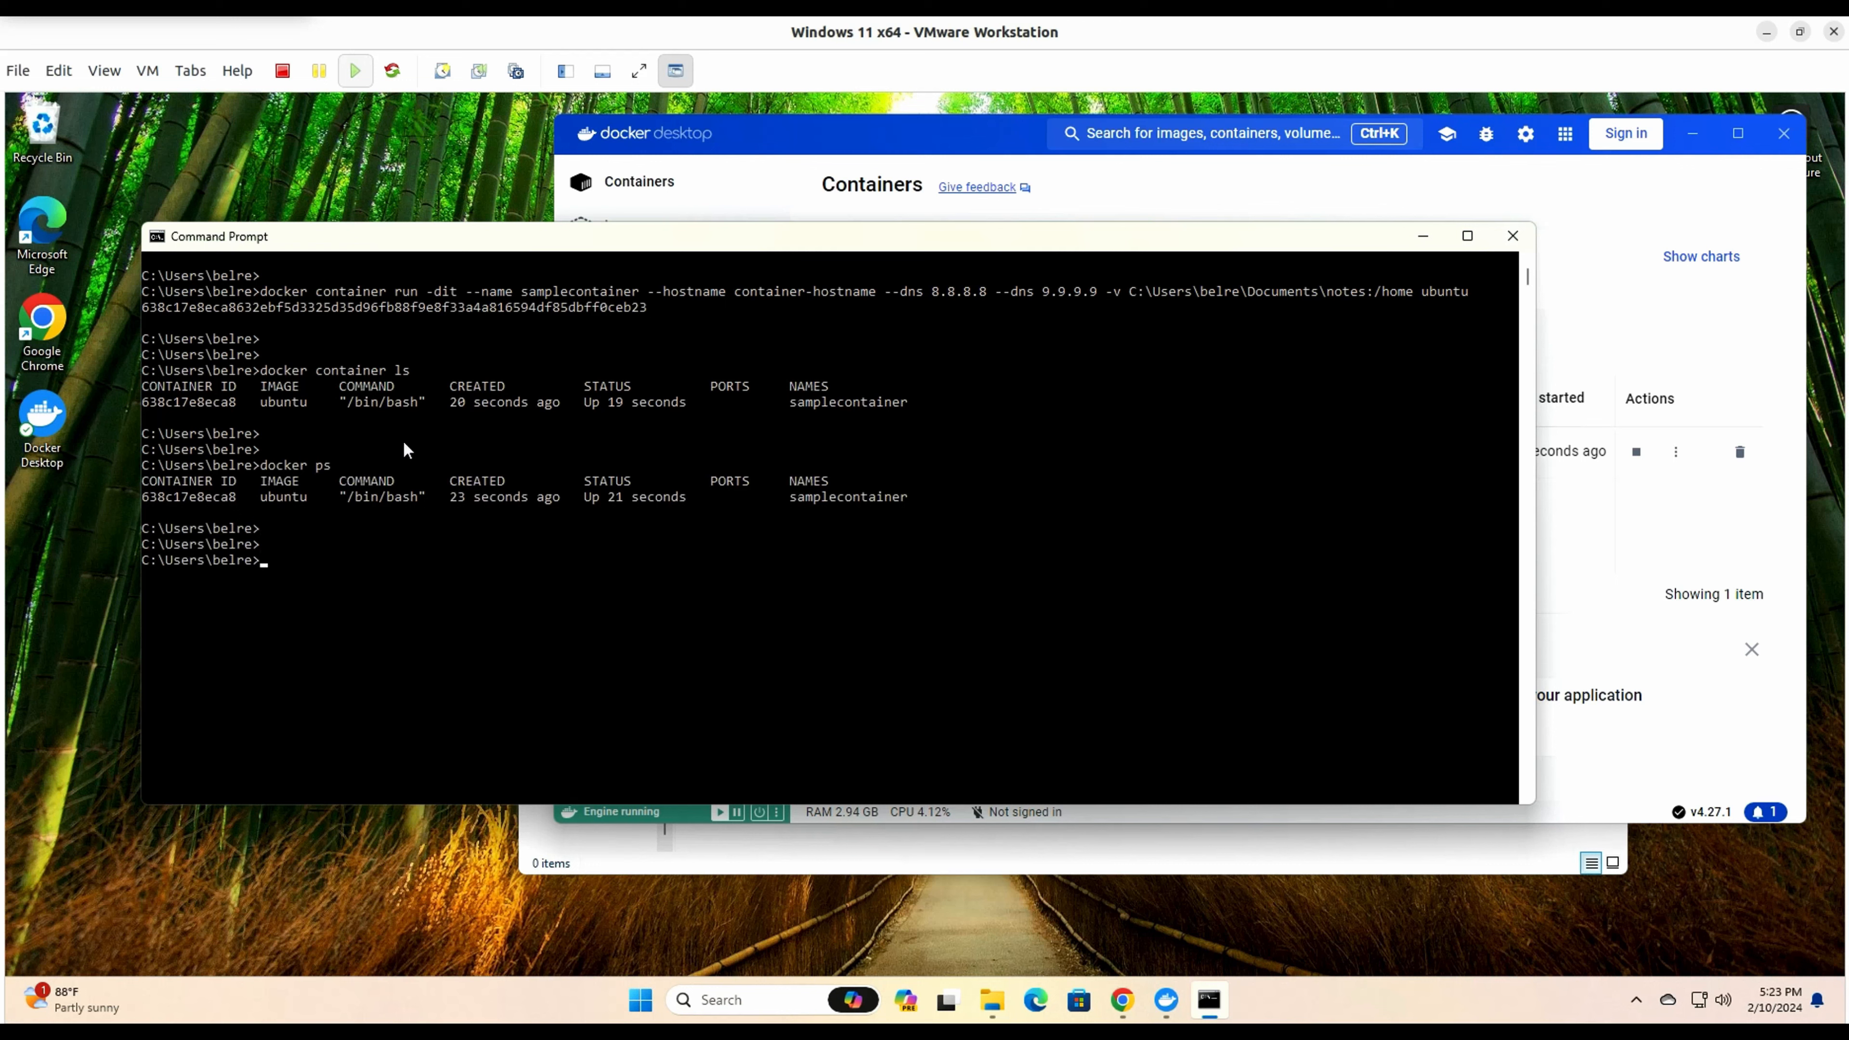
Open a shell inside the container with docker container exec -it samplecontainer bash
{"action": "type", "text": "docker container exec -it samplecontainer"}
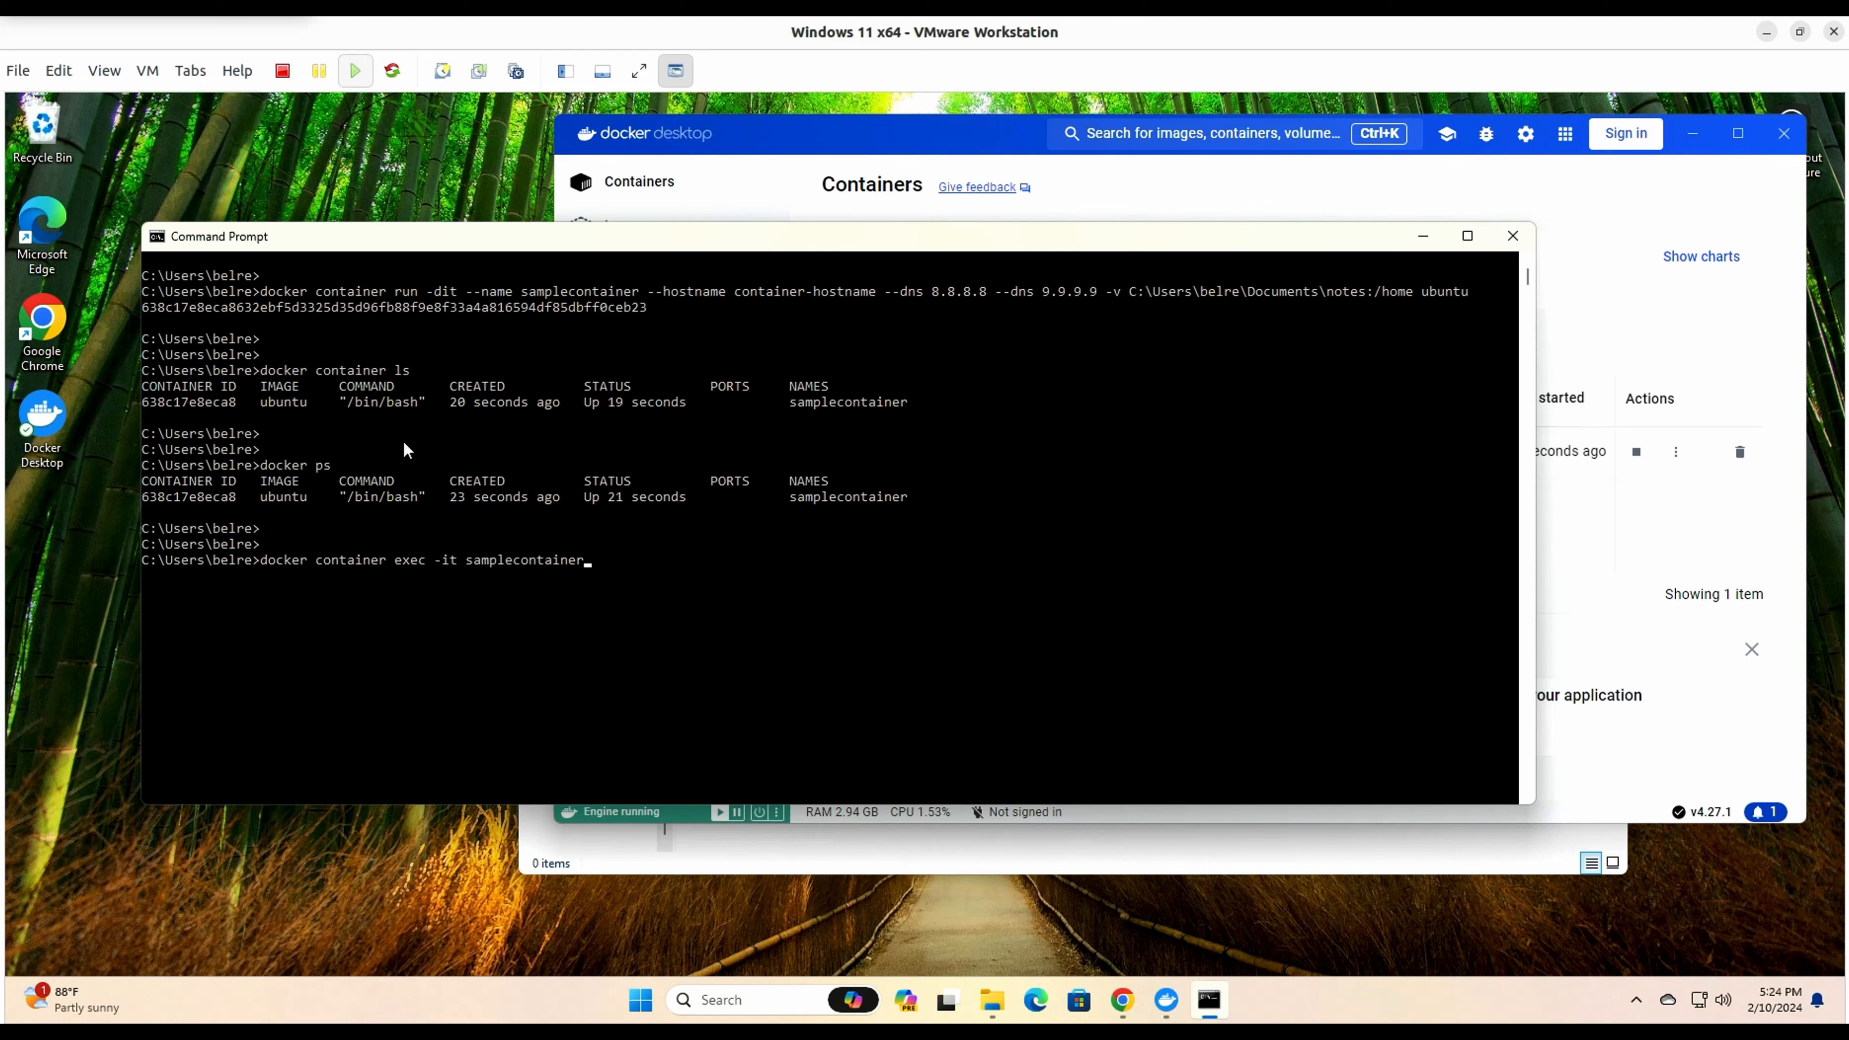
{"action": "type", "text": " bash"}
{"action": "key", "text": "Return"}
{"action": "key", "text": "Return"}
{"action": "key", "text": "Return"}
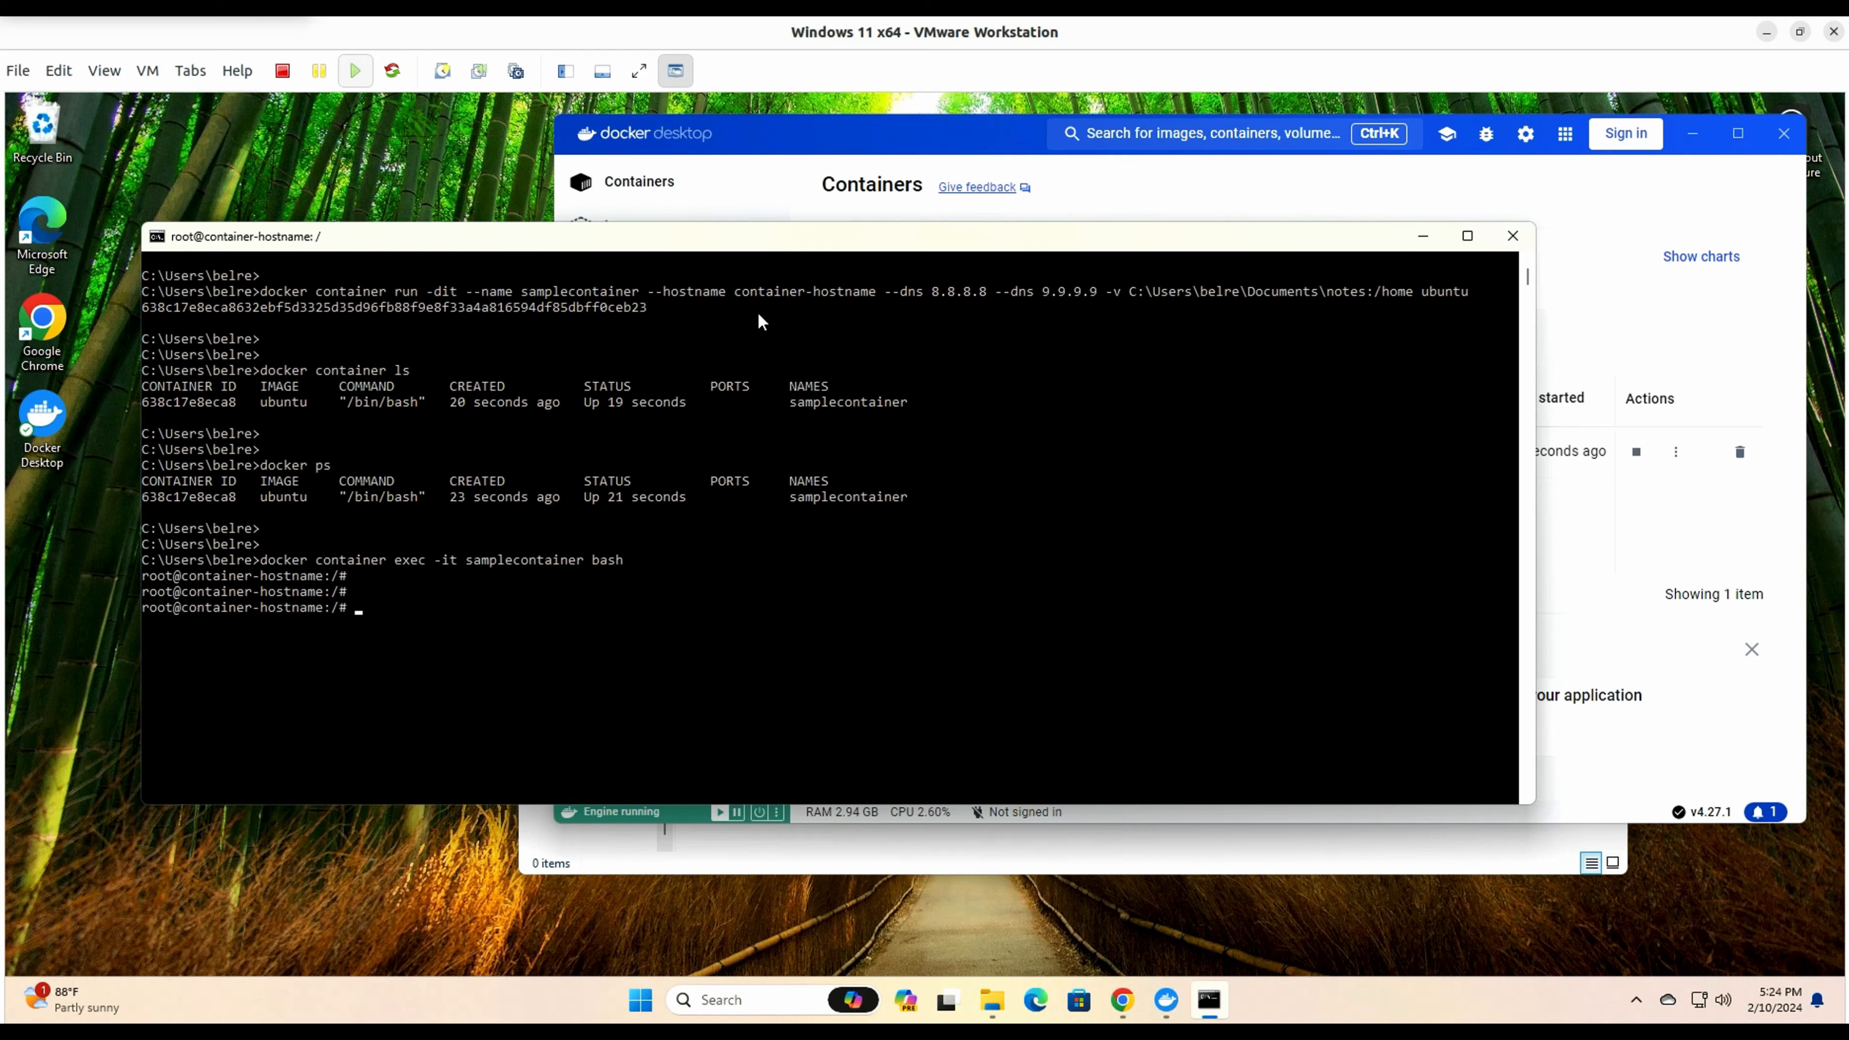
Compare the --hostname value in the run command with the hostname in the container's shell prompt
{"action": "left_click", "coordinate": [737, 292]}
{"action": "double_click", "coordinate": [800, 297]}
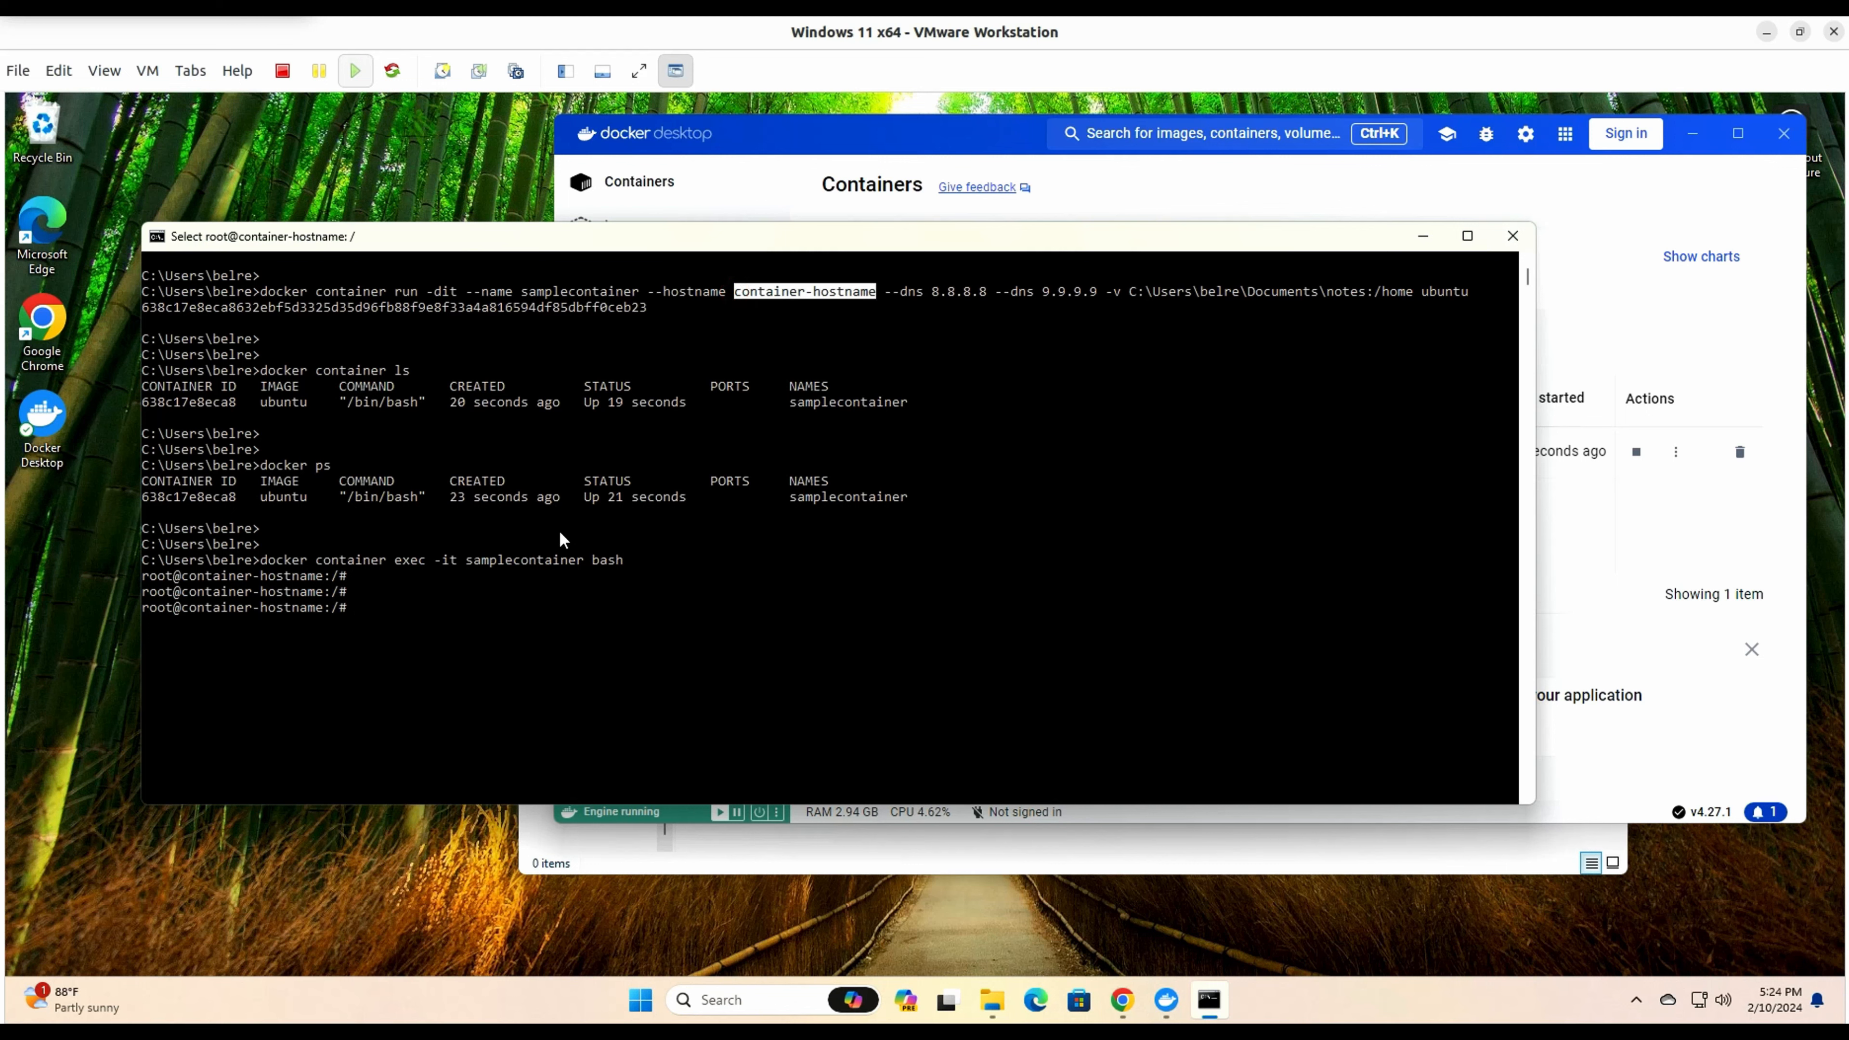
{"action": "left_click_drag", "start_coordinate": [503, 575], "coordinate": [497, 561]}
{"action": "left_click", "coordinate": [226, 641]}
{"action": "left_click_drag", "start_coordinate": [182, 608], "coordinate": [323, 608]}
{"action": "right_click", "coordinate": [563, 602]}
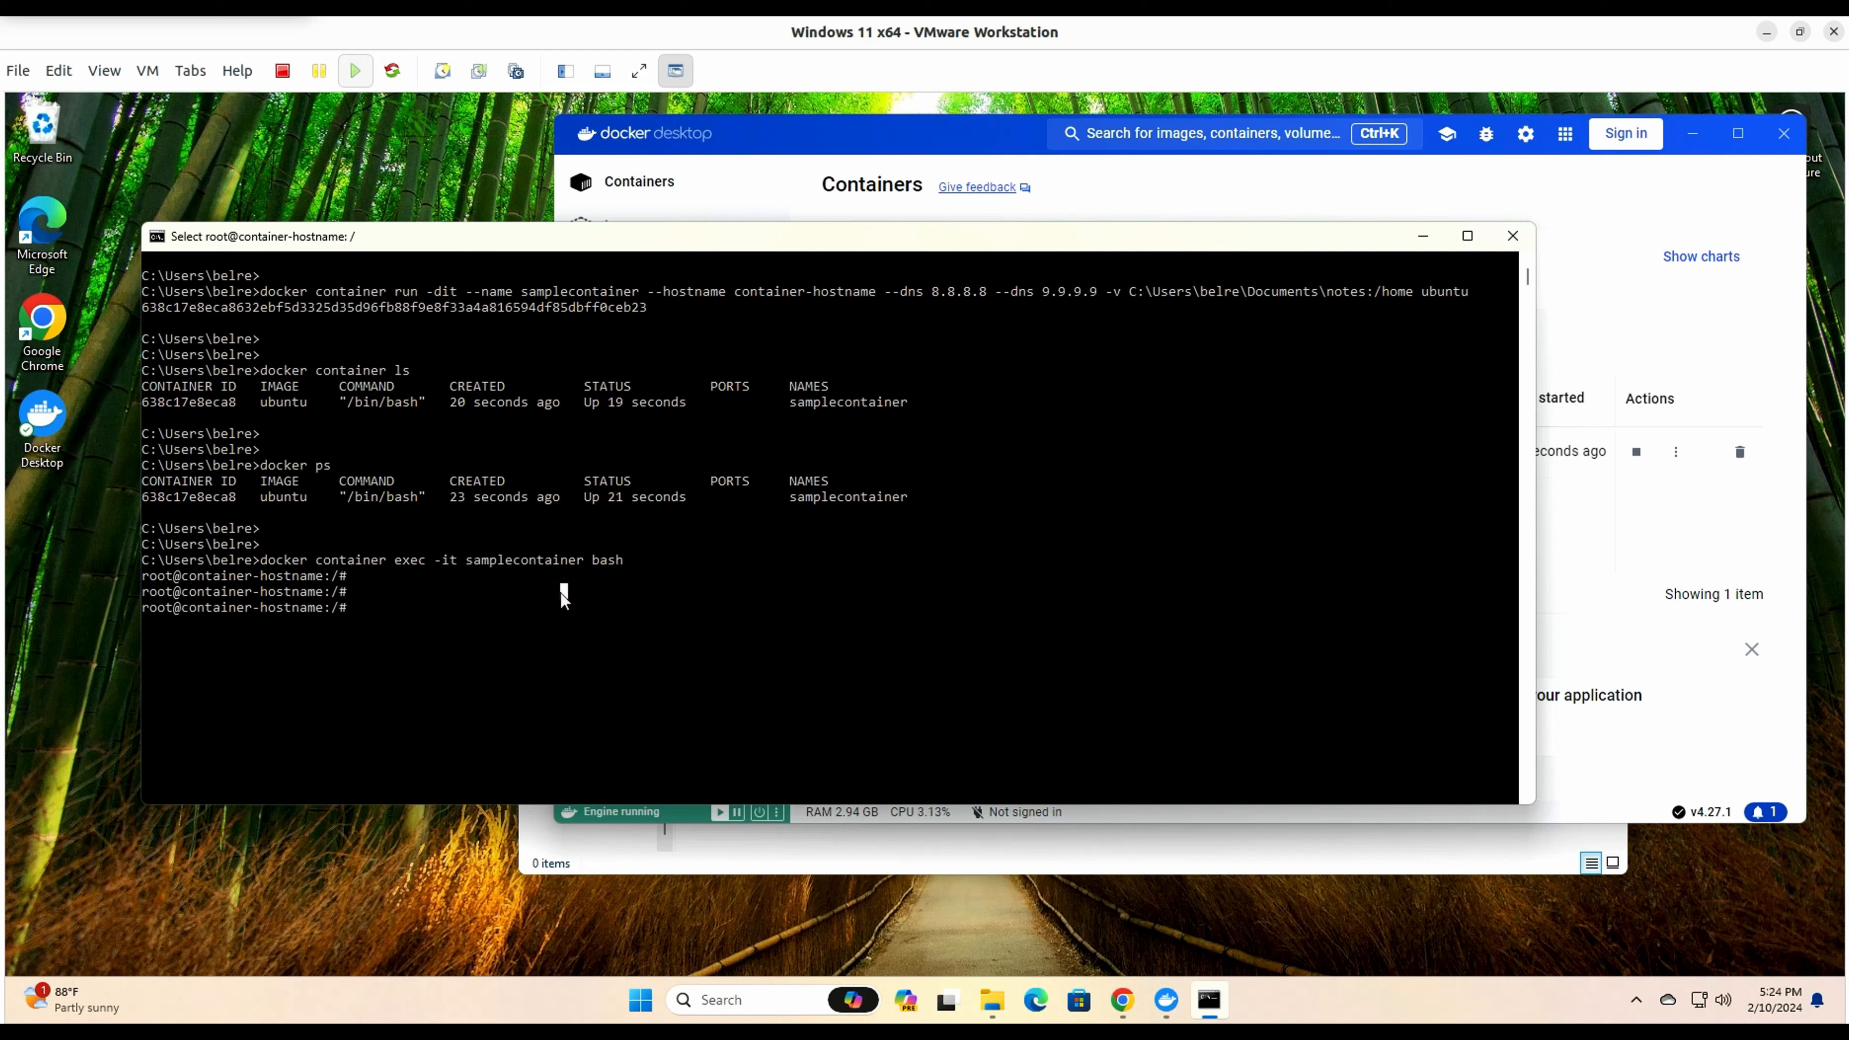
Print the container shell's current working directory with pwd
{"action": "type", "text": "pwe"}
{"action": "type", "text": "d"}
{"action": "key", "text": "Return"}
{"action": "key", "text": "Return"}
{"action": "key", "text": "Return"}
Change to the container's /home directory and list its contents with ll
{"action": "type", "text": "cd /home"}
{"action": "key", "text": "Return"}
{"action": "type", "text": "ll"}
{"action": "key", "text": "Return"}
{"action": "key", "text": "Return"}
{"action": "key", "text": "Return"}
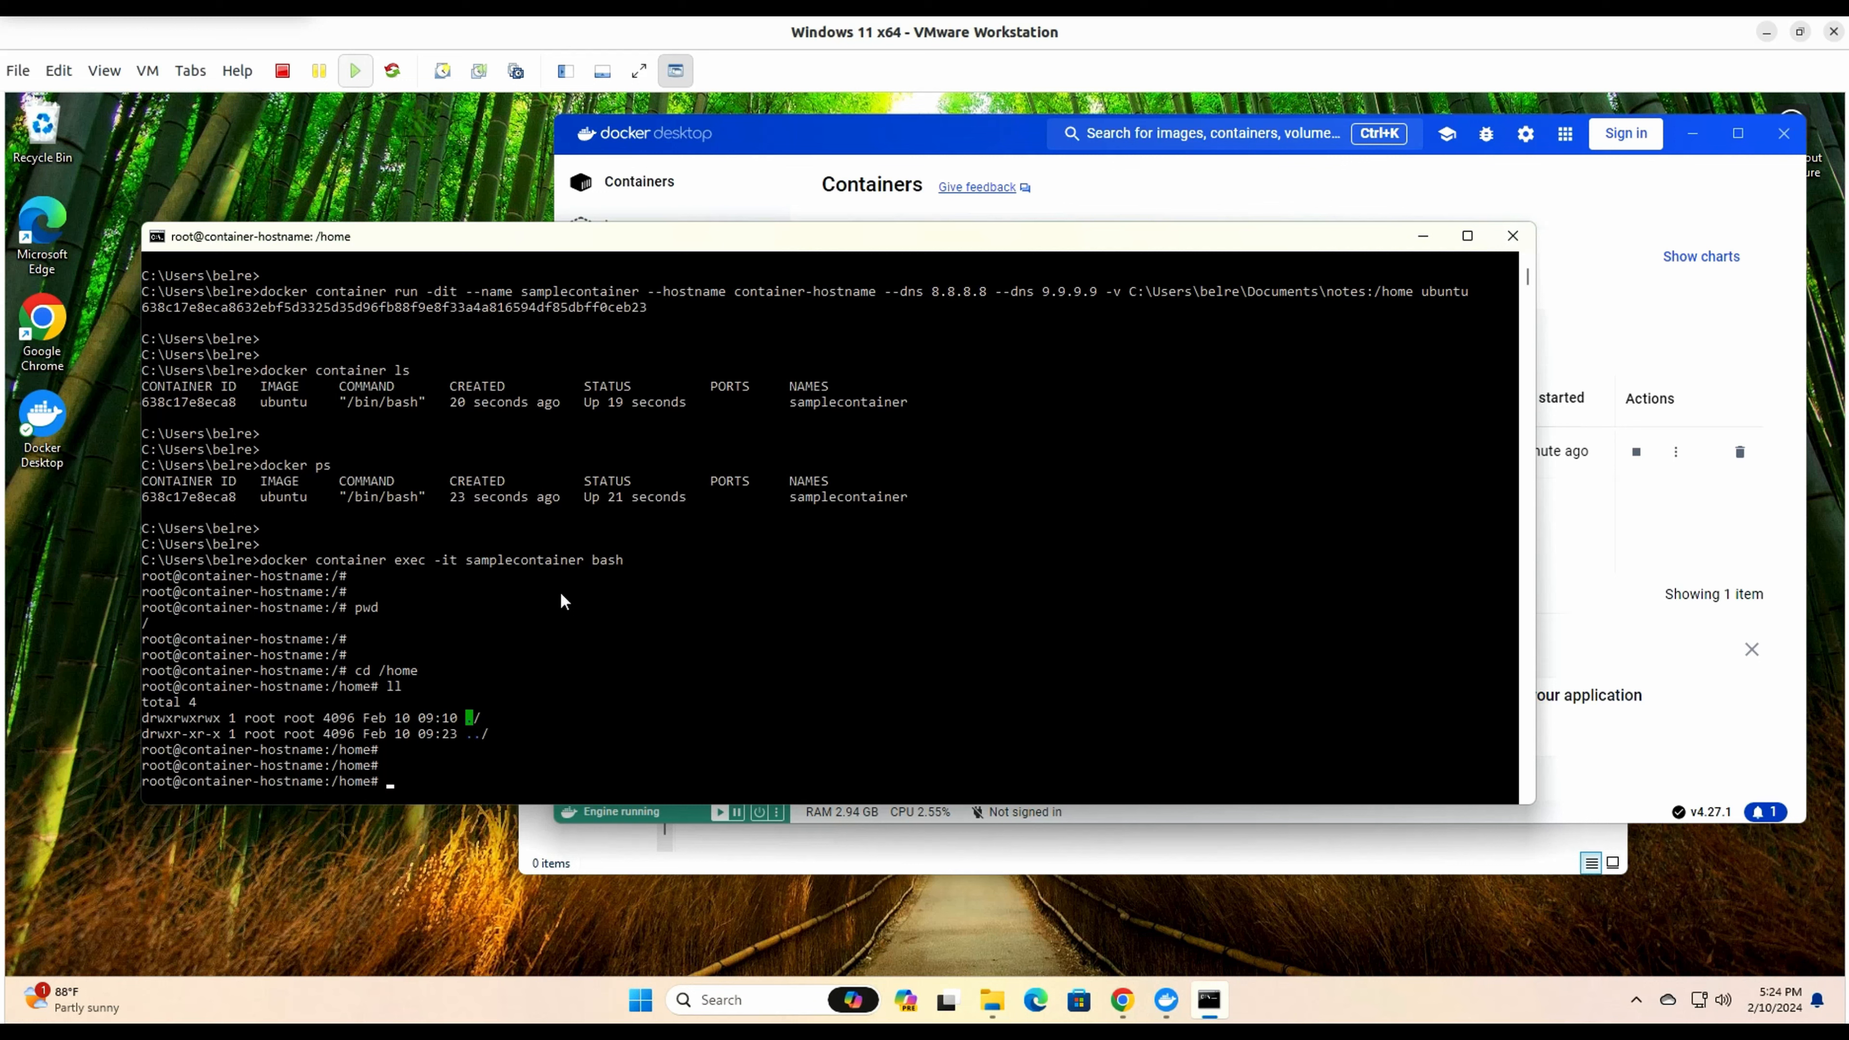
Create an empty file testme.txt in /home with touch and list the directory with ll
{"action": "type", "text": "touch testme.txt"}
{"action": "key", "text": "Return"}
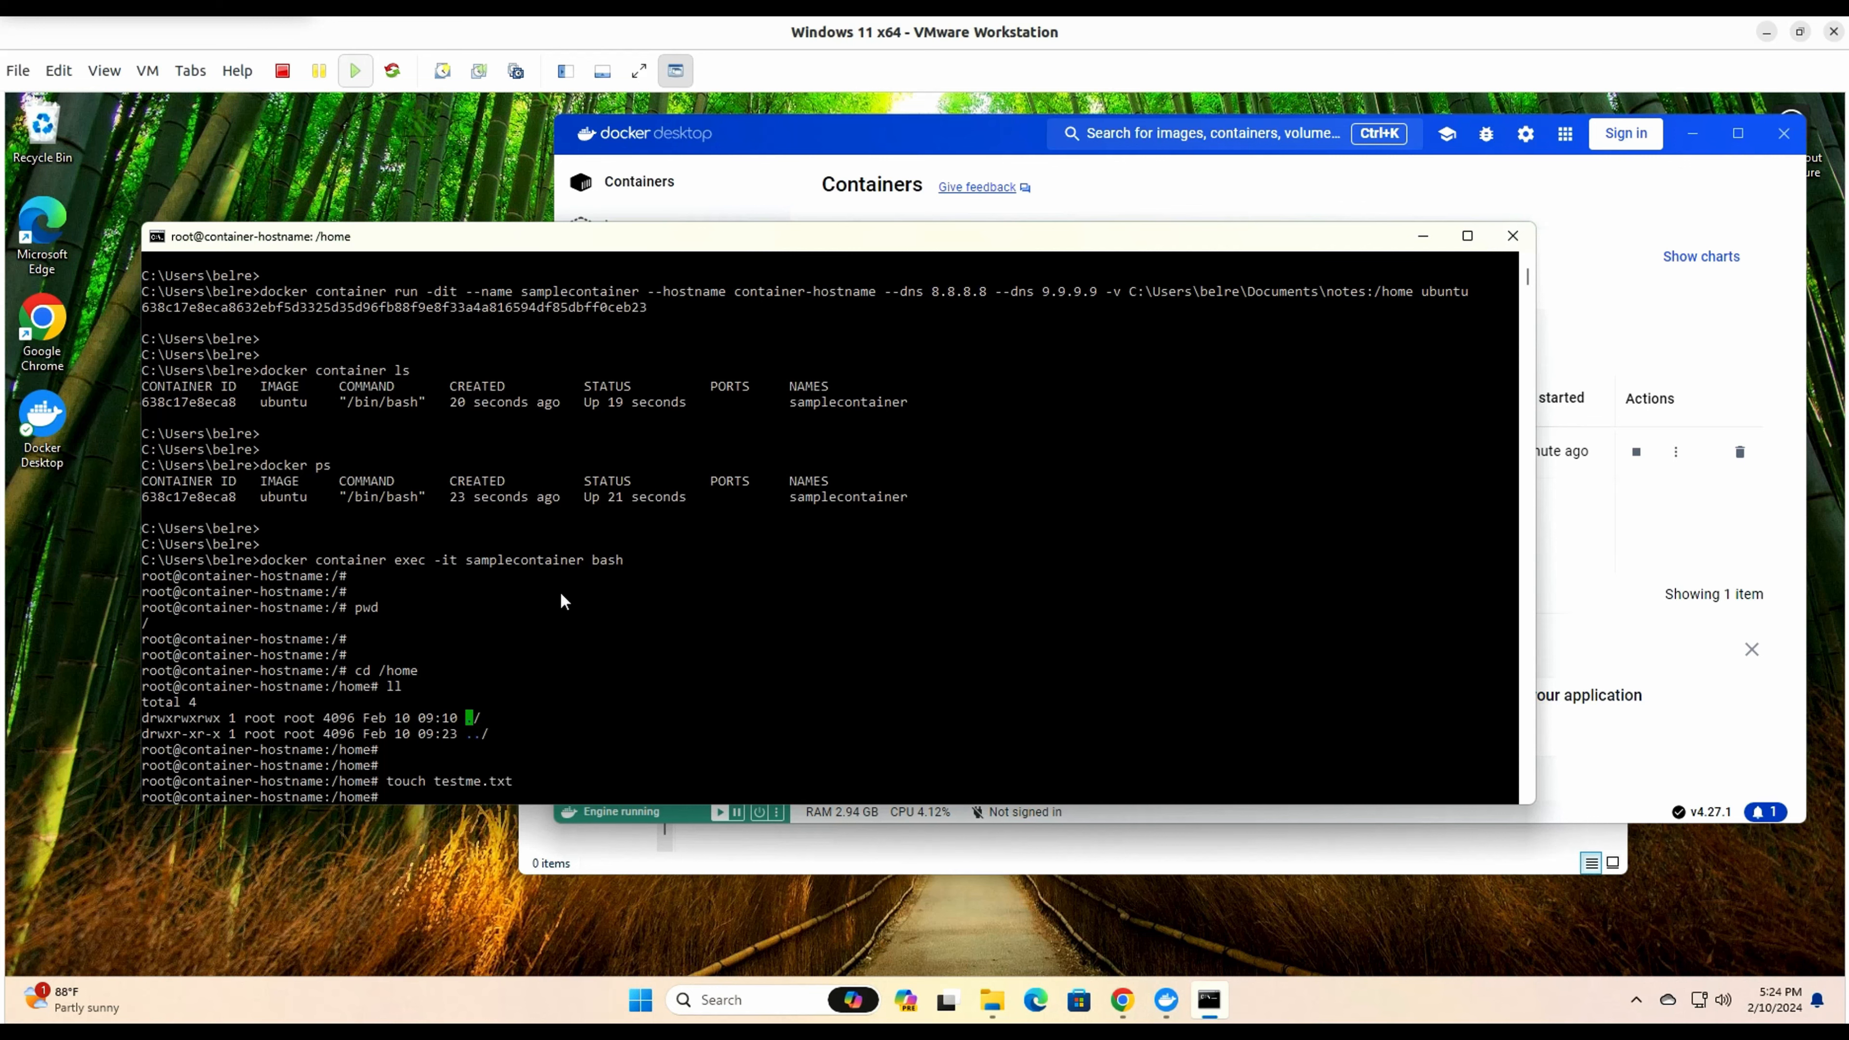
{"action": "key", "text": "Return"}
{"action": "type", "text": "ll"}
{"action": "key", "text": "Return"}
{"action": "key", "text": "Return"}
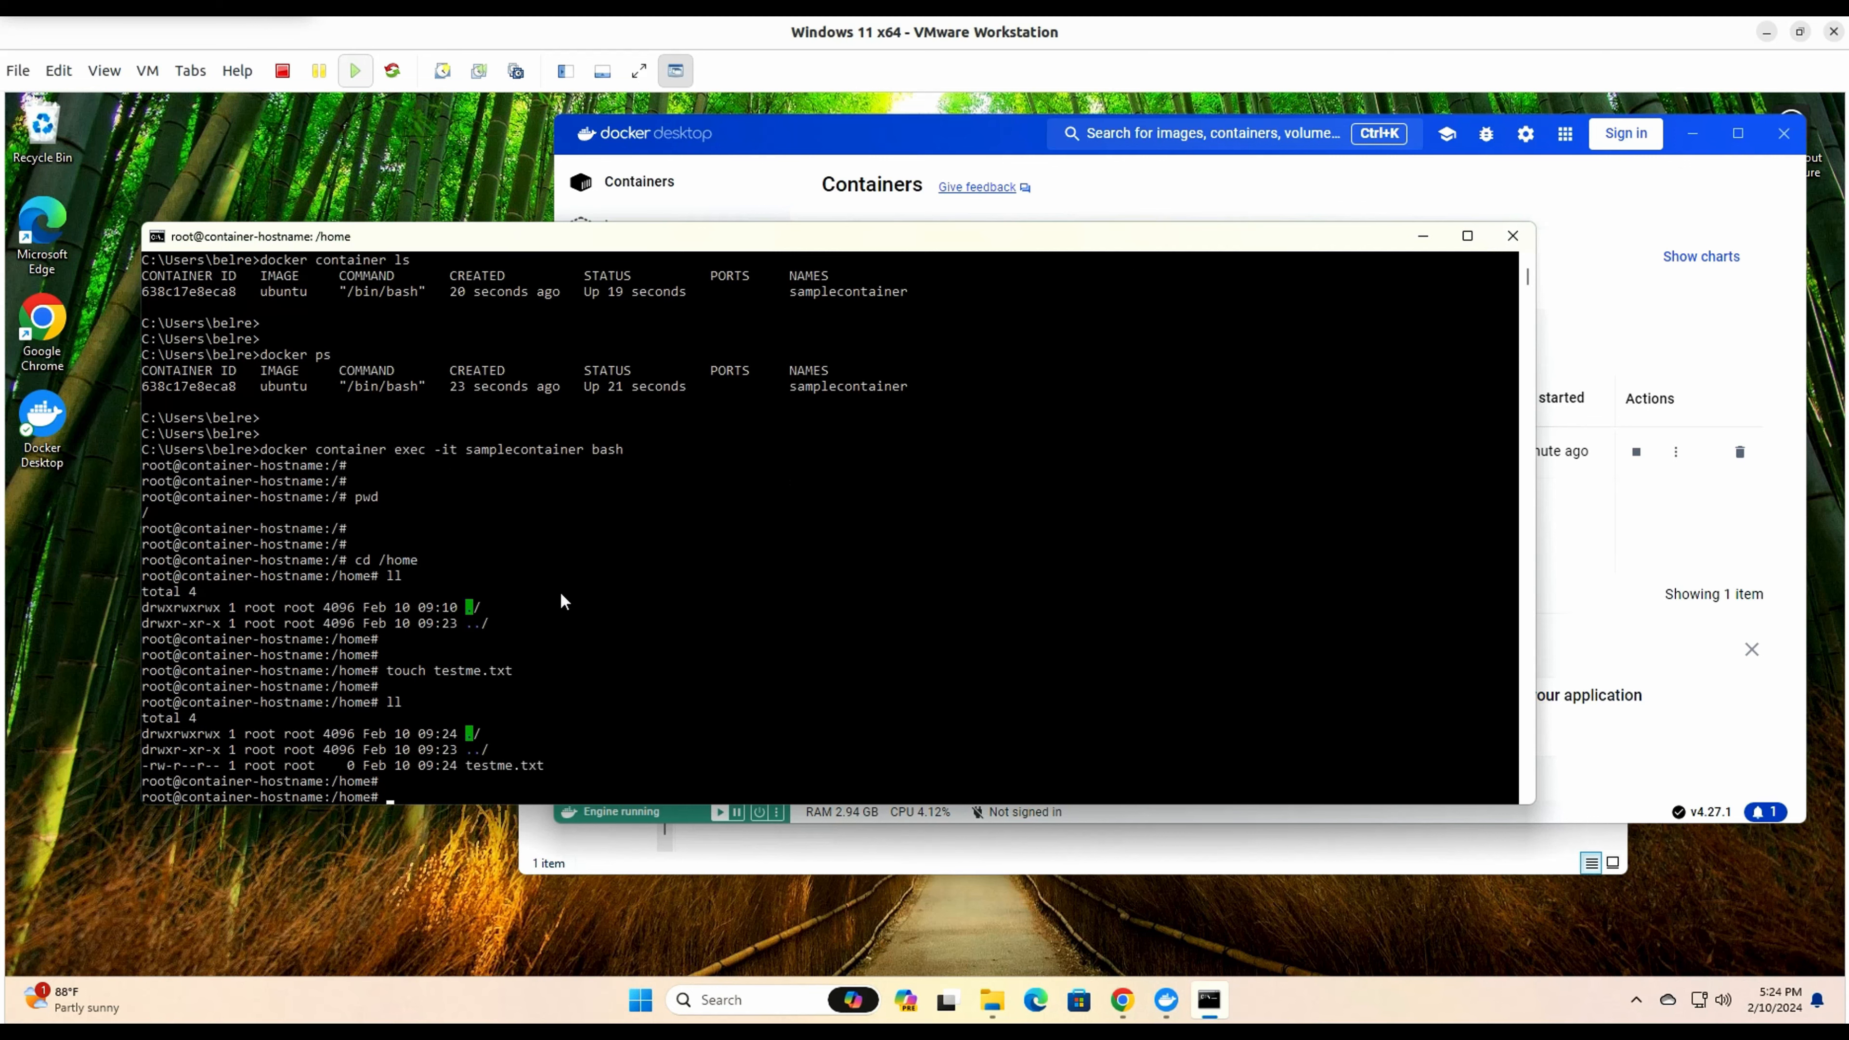
Switch to the notes folder in File Explorer and arrange its window and the terminal so both can be seen
{"action": "left_click", "coordinate": [992, 1007]}
{"action": "left_click", "coordinate": [825, 628]}
{"action": "left_click_drag", "start_coordinate": [846, 311], "coordinate": [467, 154]}
{"action": "left_click_drag", "start_coordinate": [1275, 240], "coordinate": [1498, 367]}
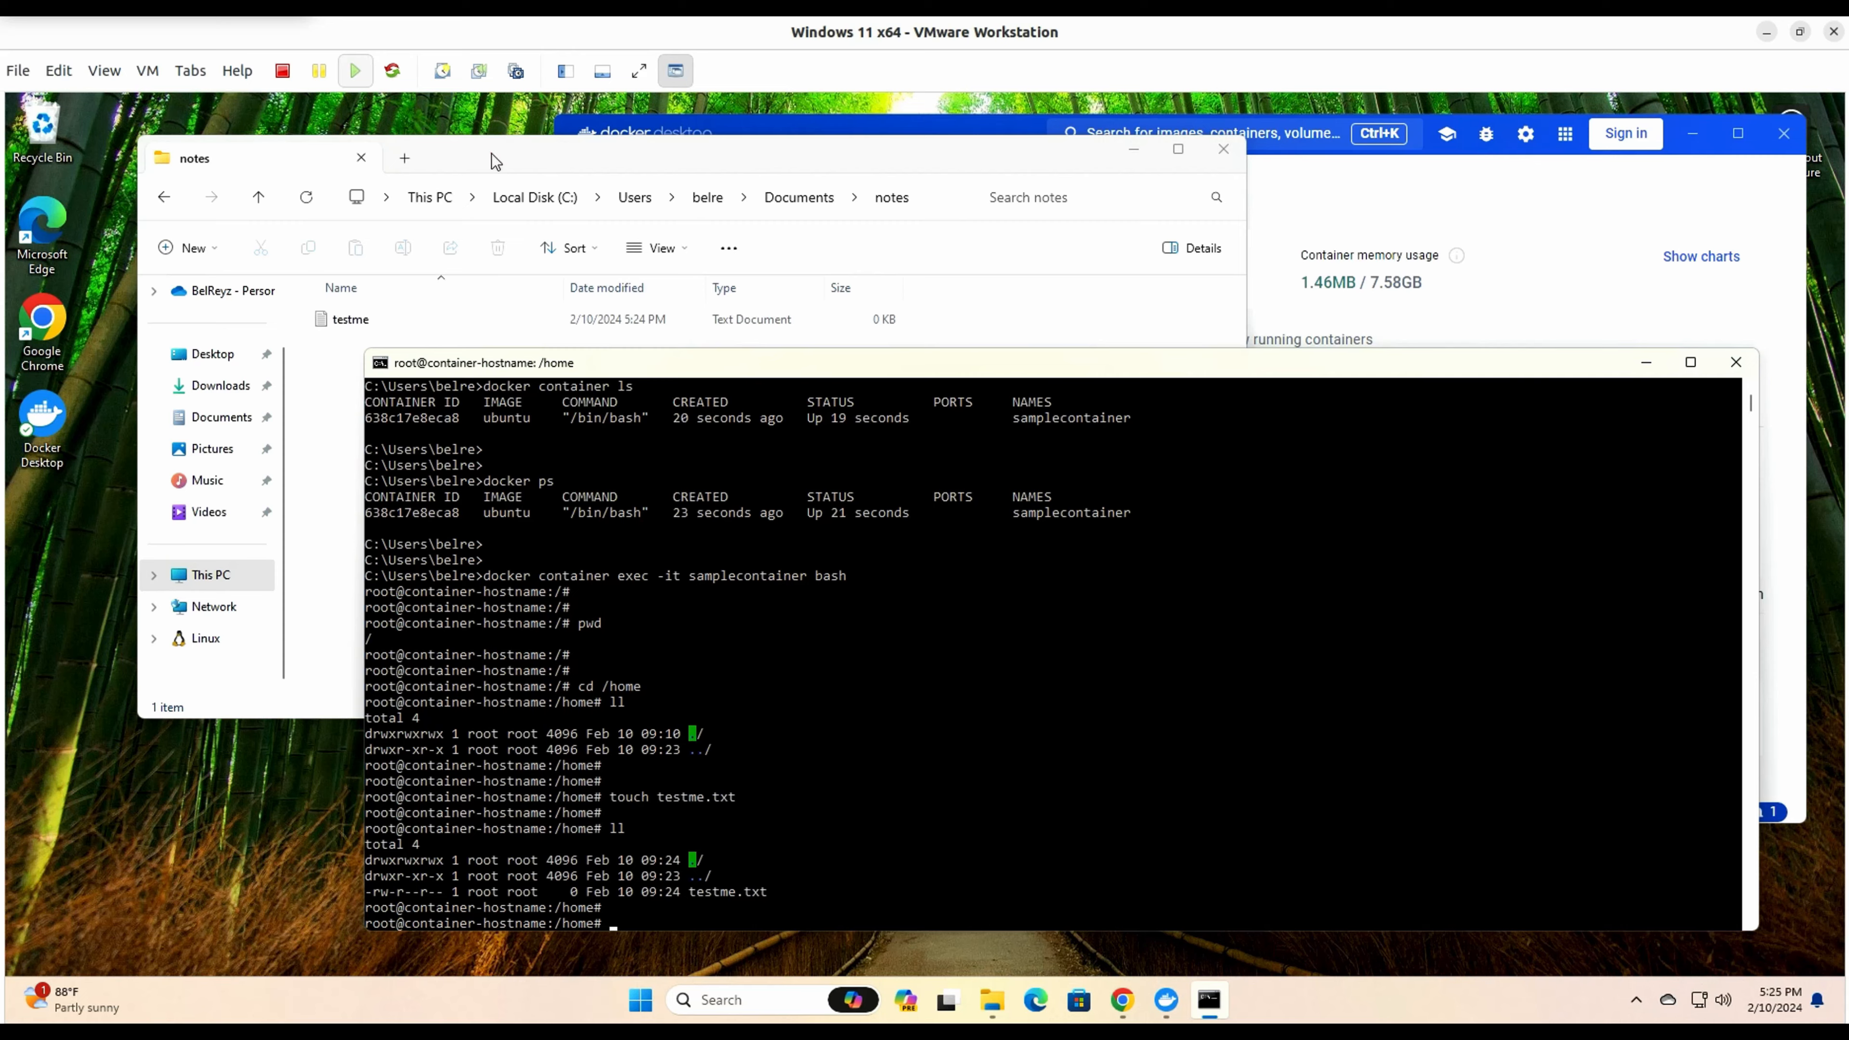
{"action": "left_click_drag", "start_coordinate": [492, 155], "coordinate": [449, 144]}
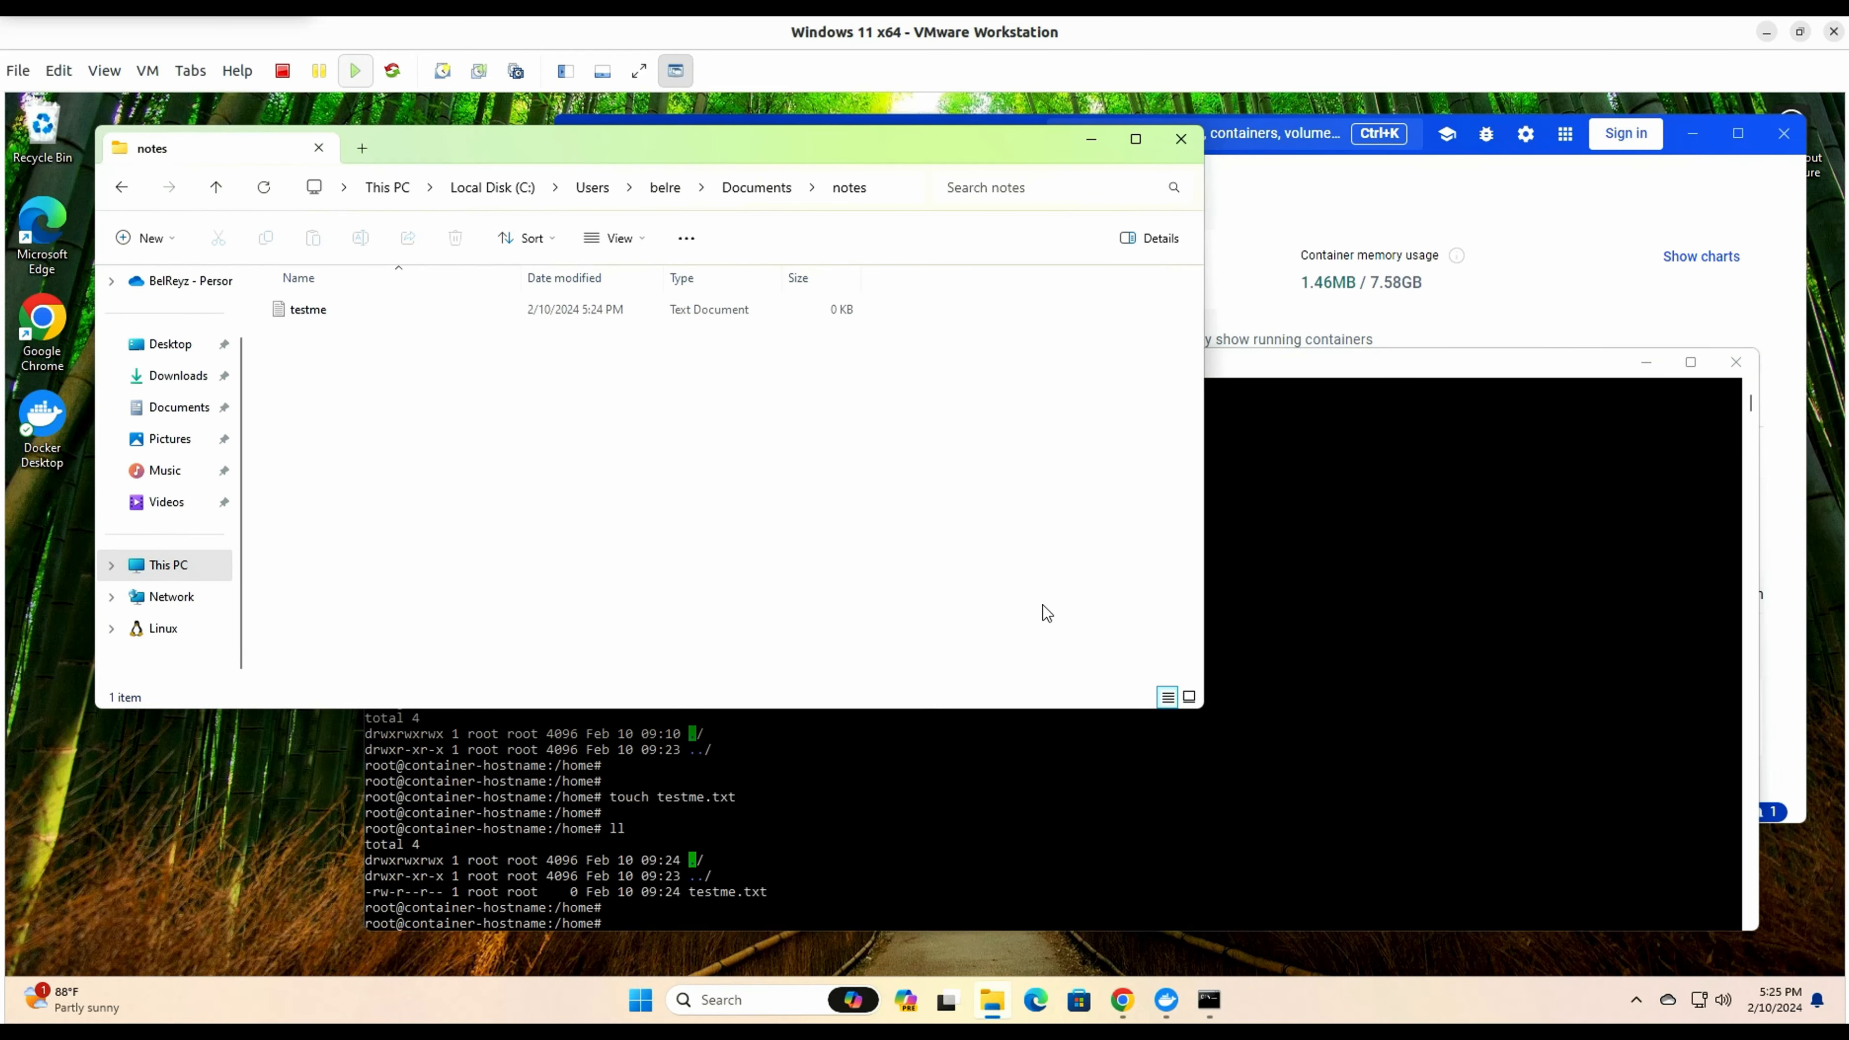
Create a new text document named test2 in the notes folder
{"action": "left_click", "coordinate": [678, 482]}
{"action": "right_click", "coordinate": [477, 395]}
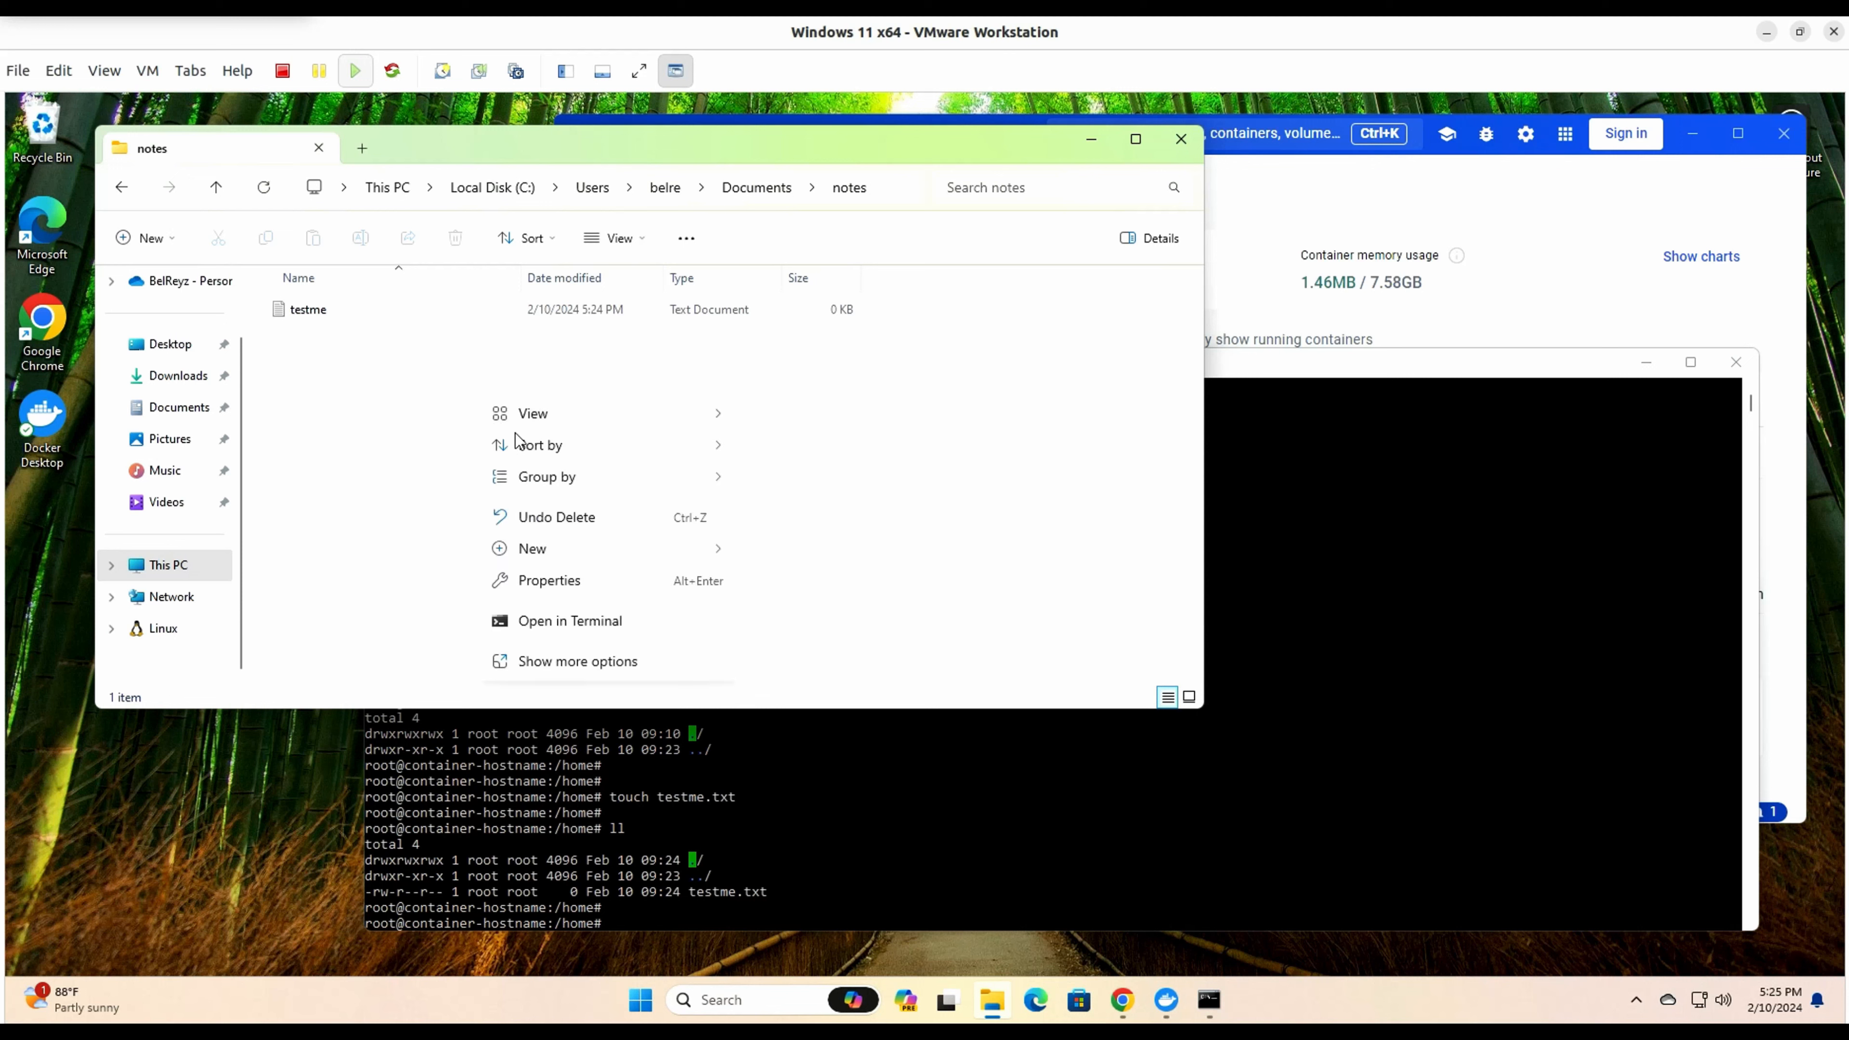
{"action": "left_click", "coordinate": [601, 551]}
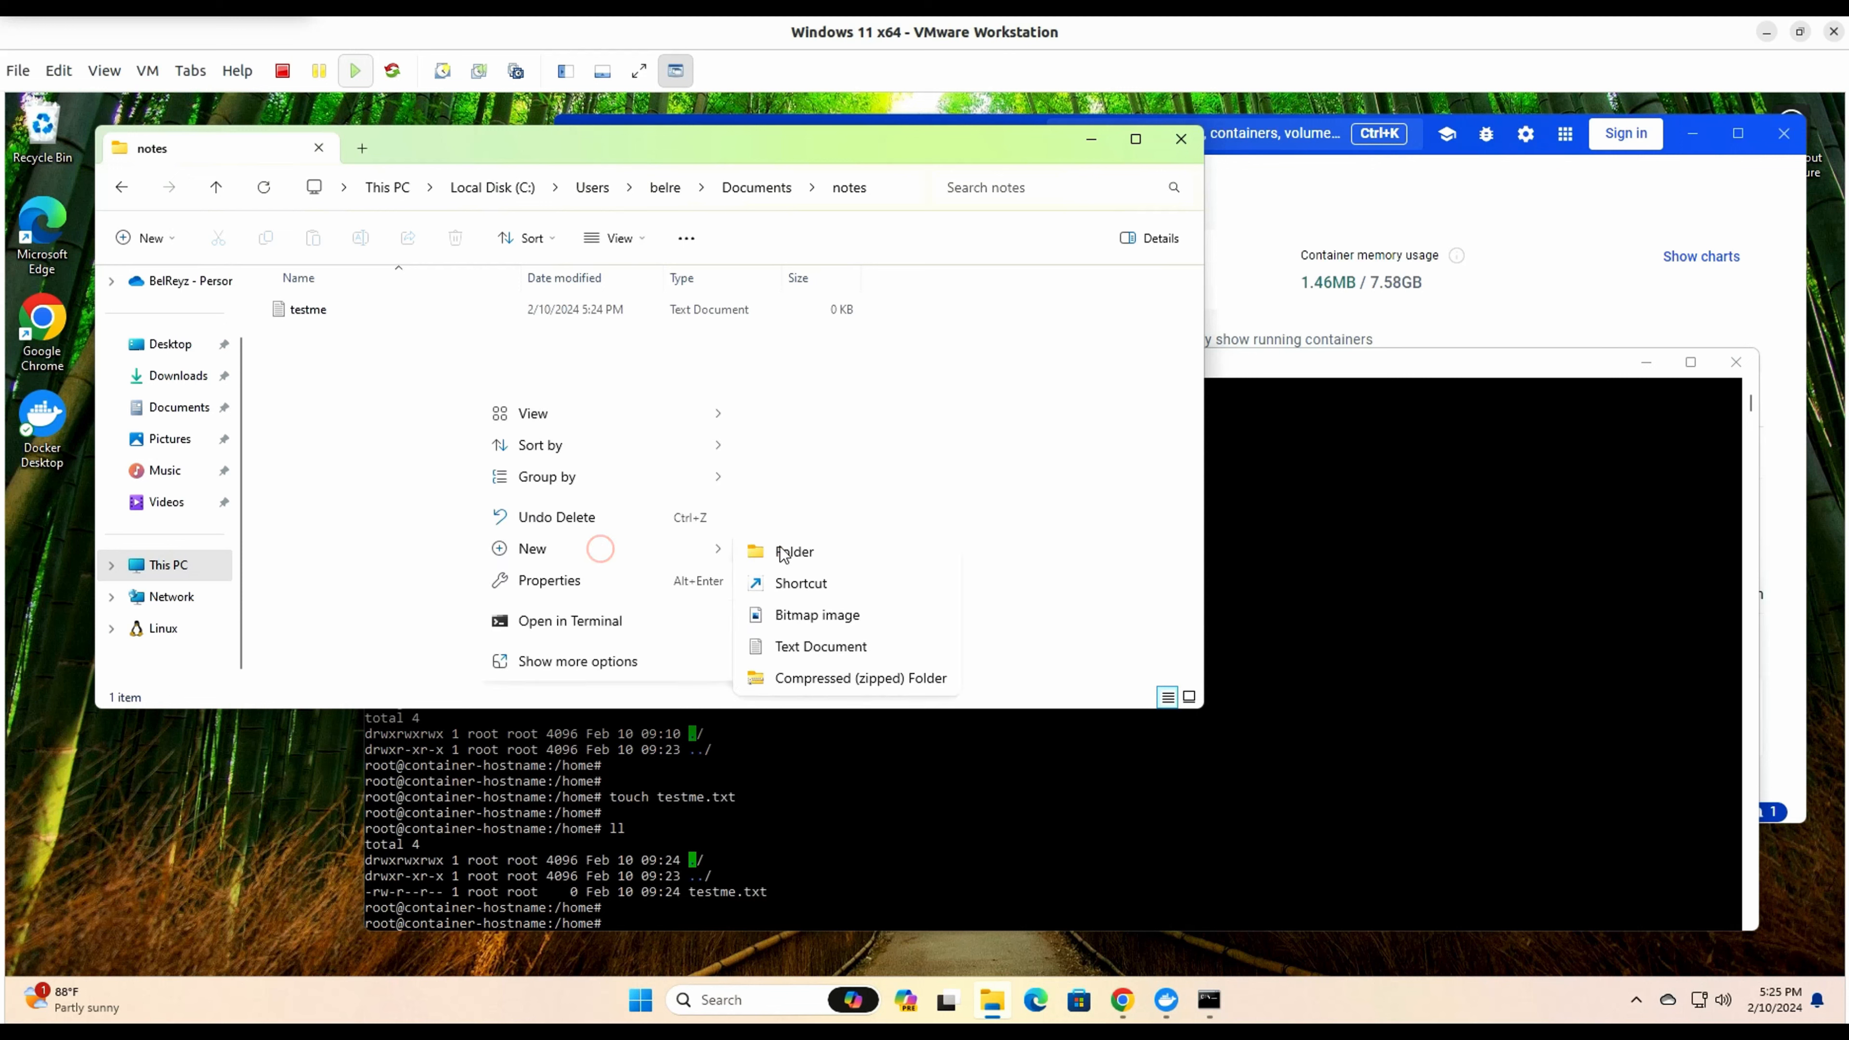
{"action": "left_click", "coordinate": [812, 645]}
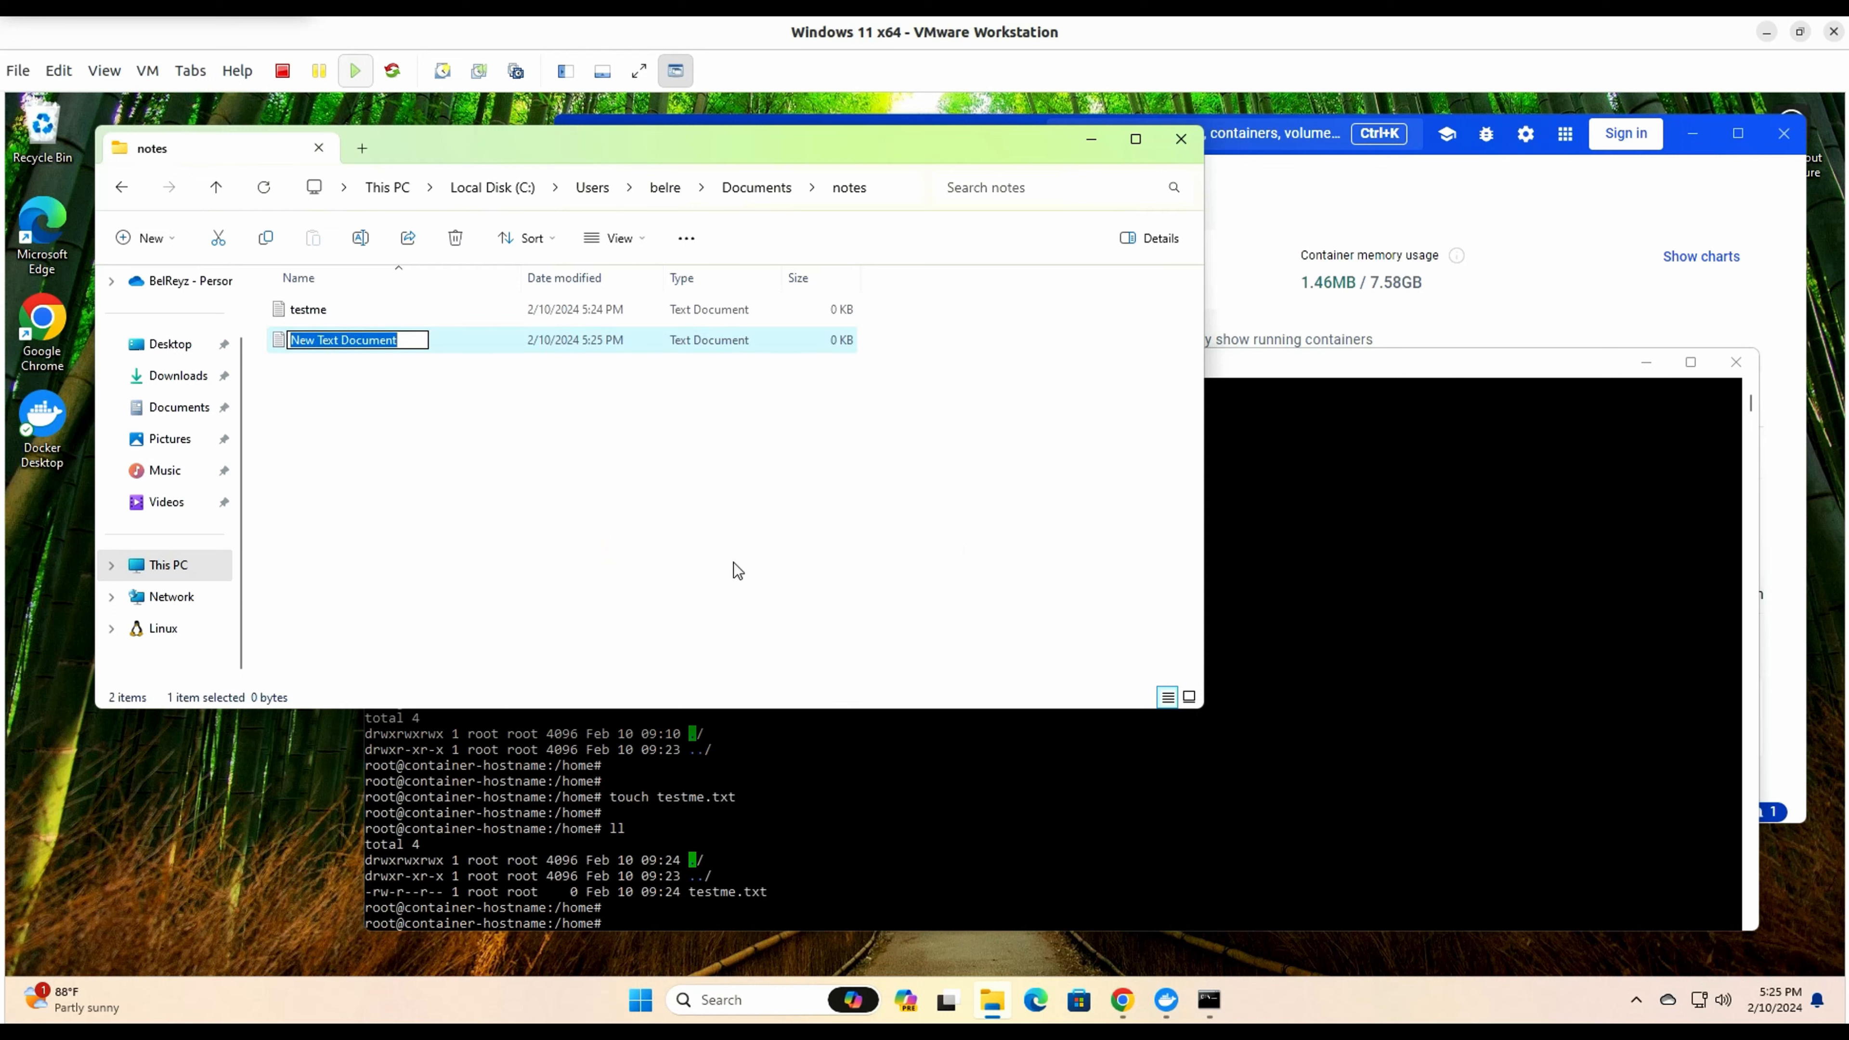
{"action": "type", "text": "test1"}
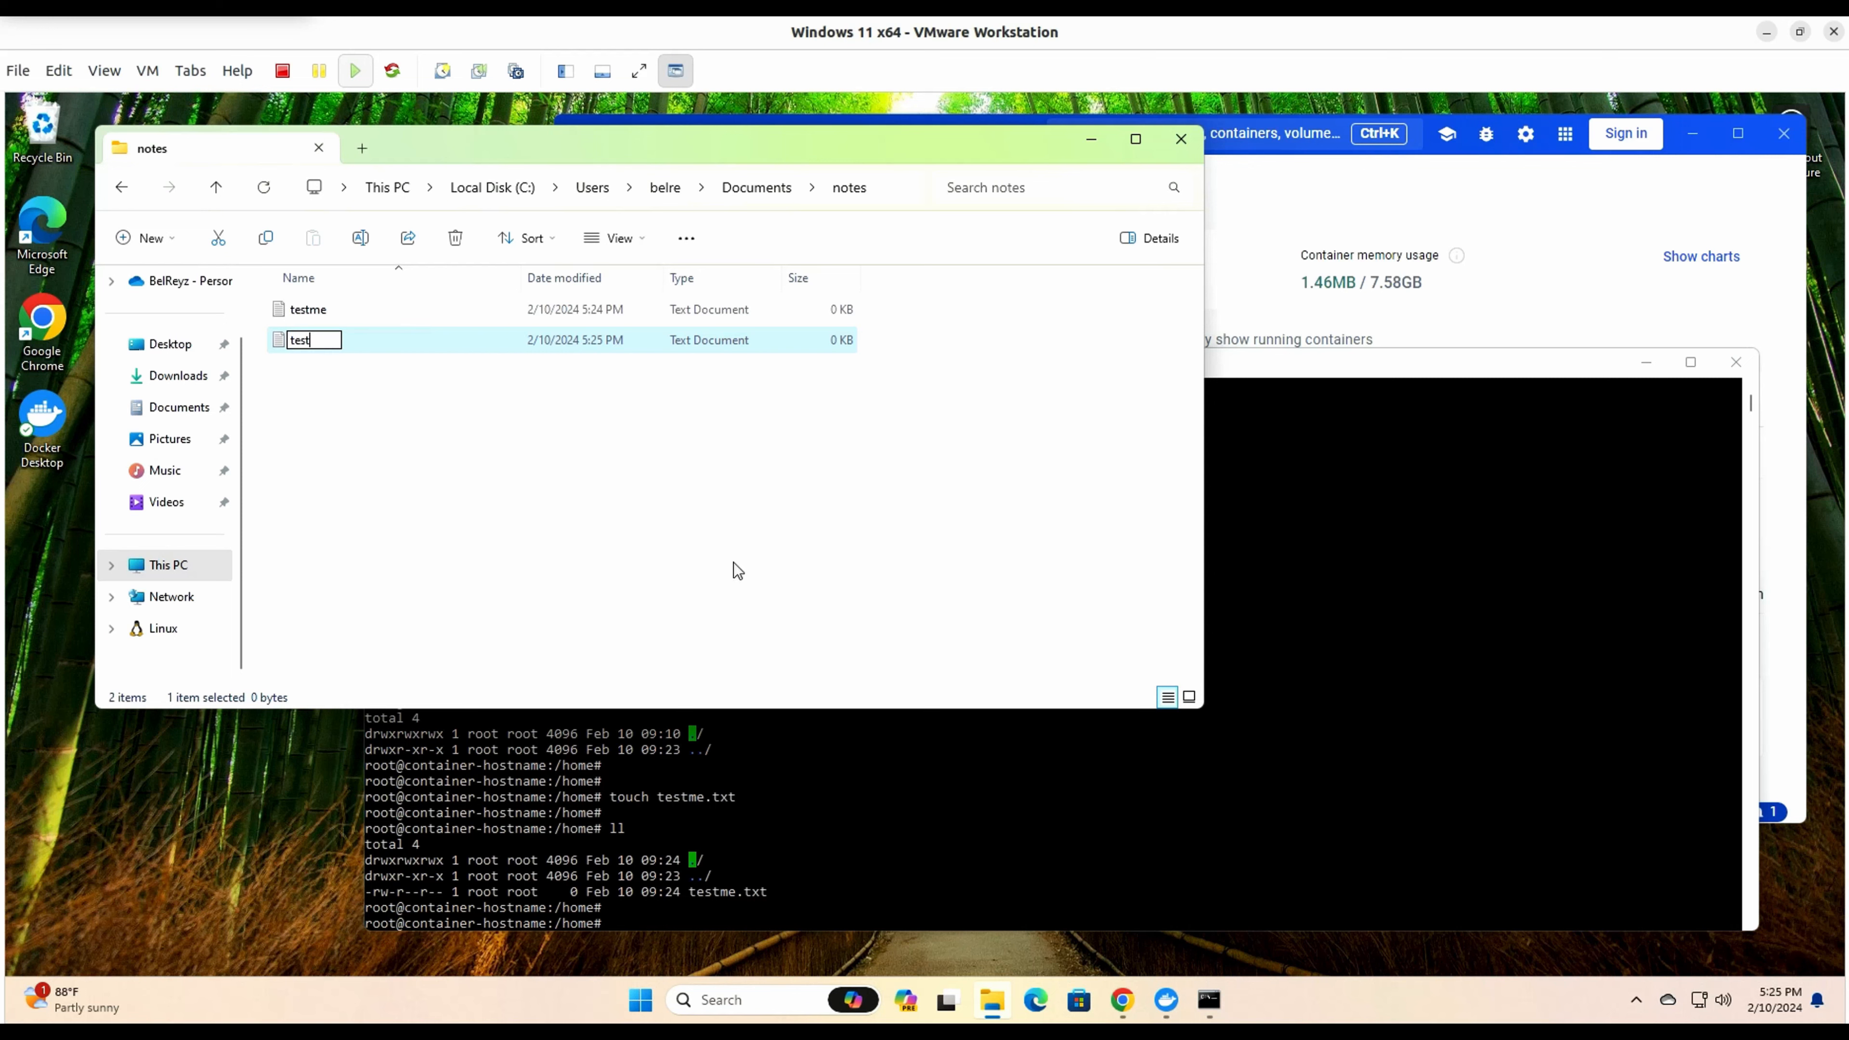
{"action": "key", "text": "Return"}
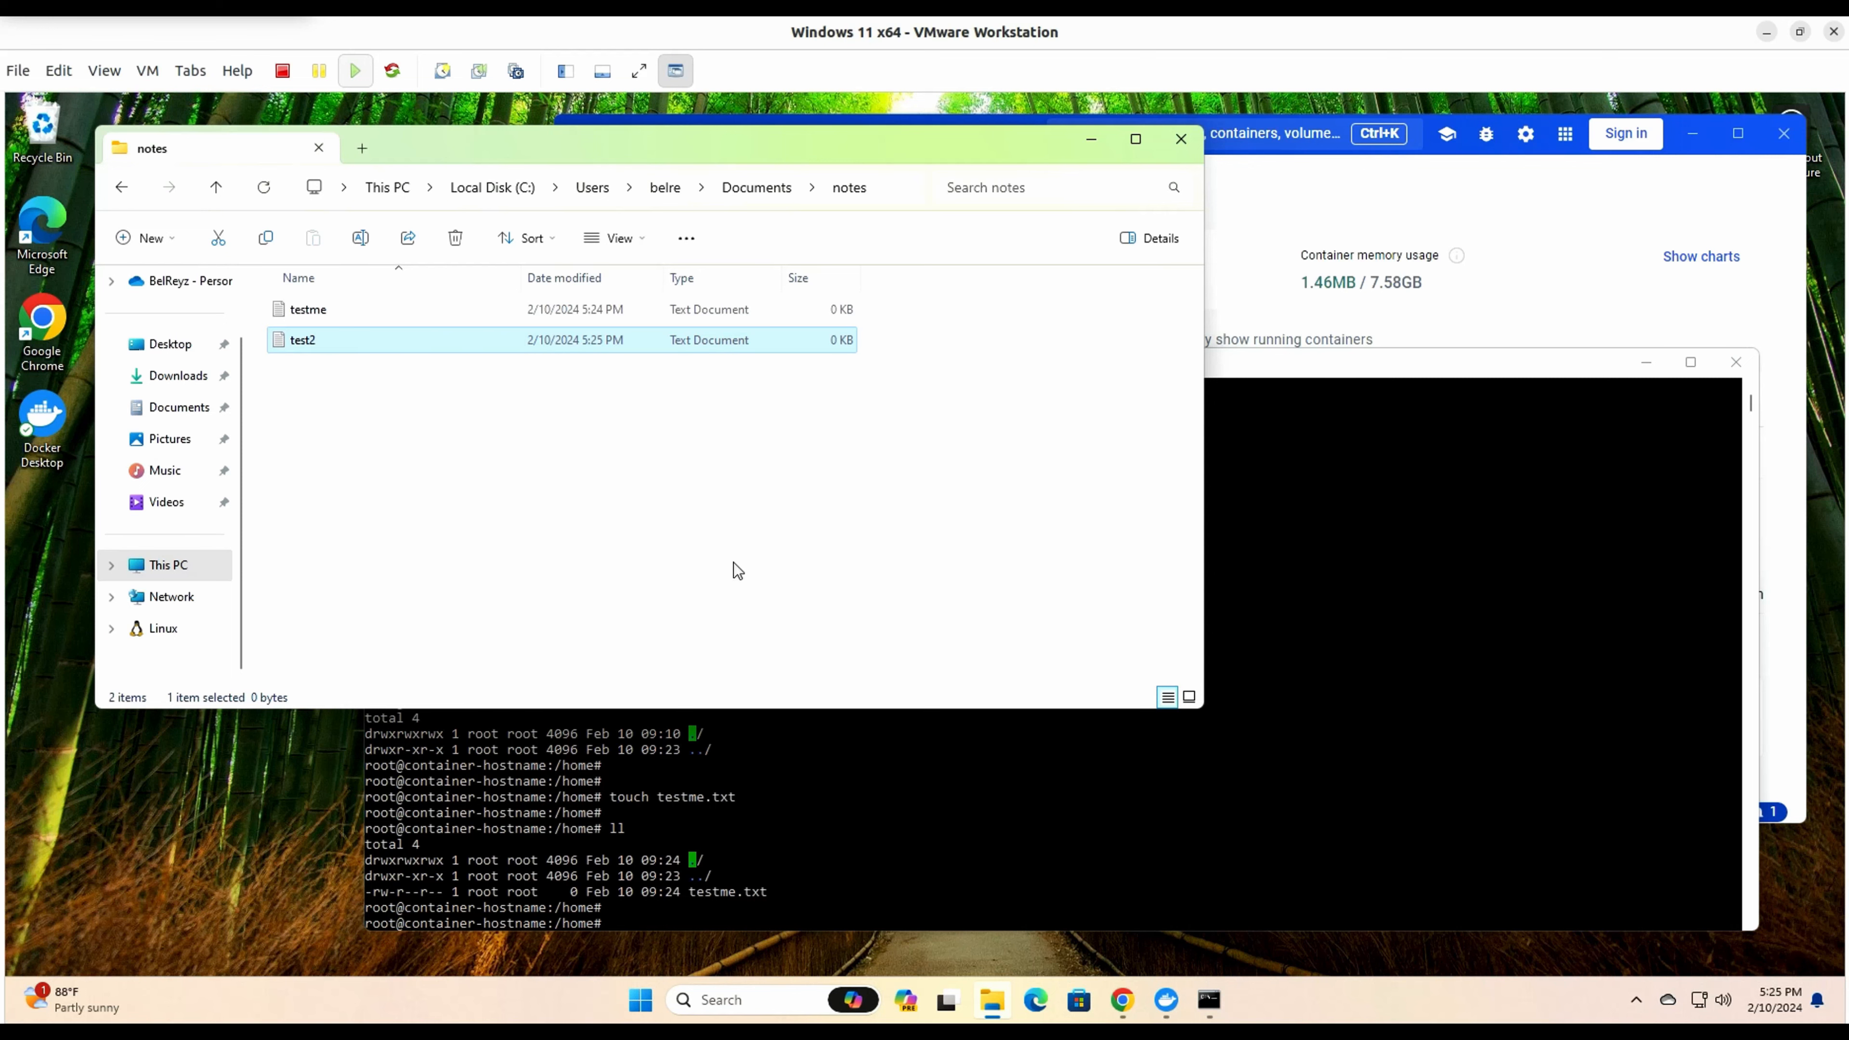
Switch to the container's terminal and list /home again with ll to look for the new document
{"action": "left_click", "coordinate": [1358, 692]}
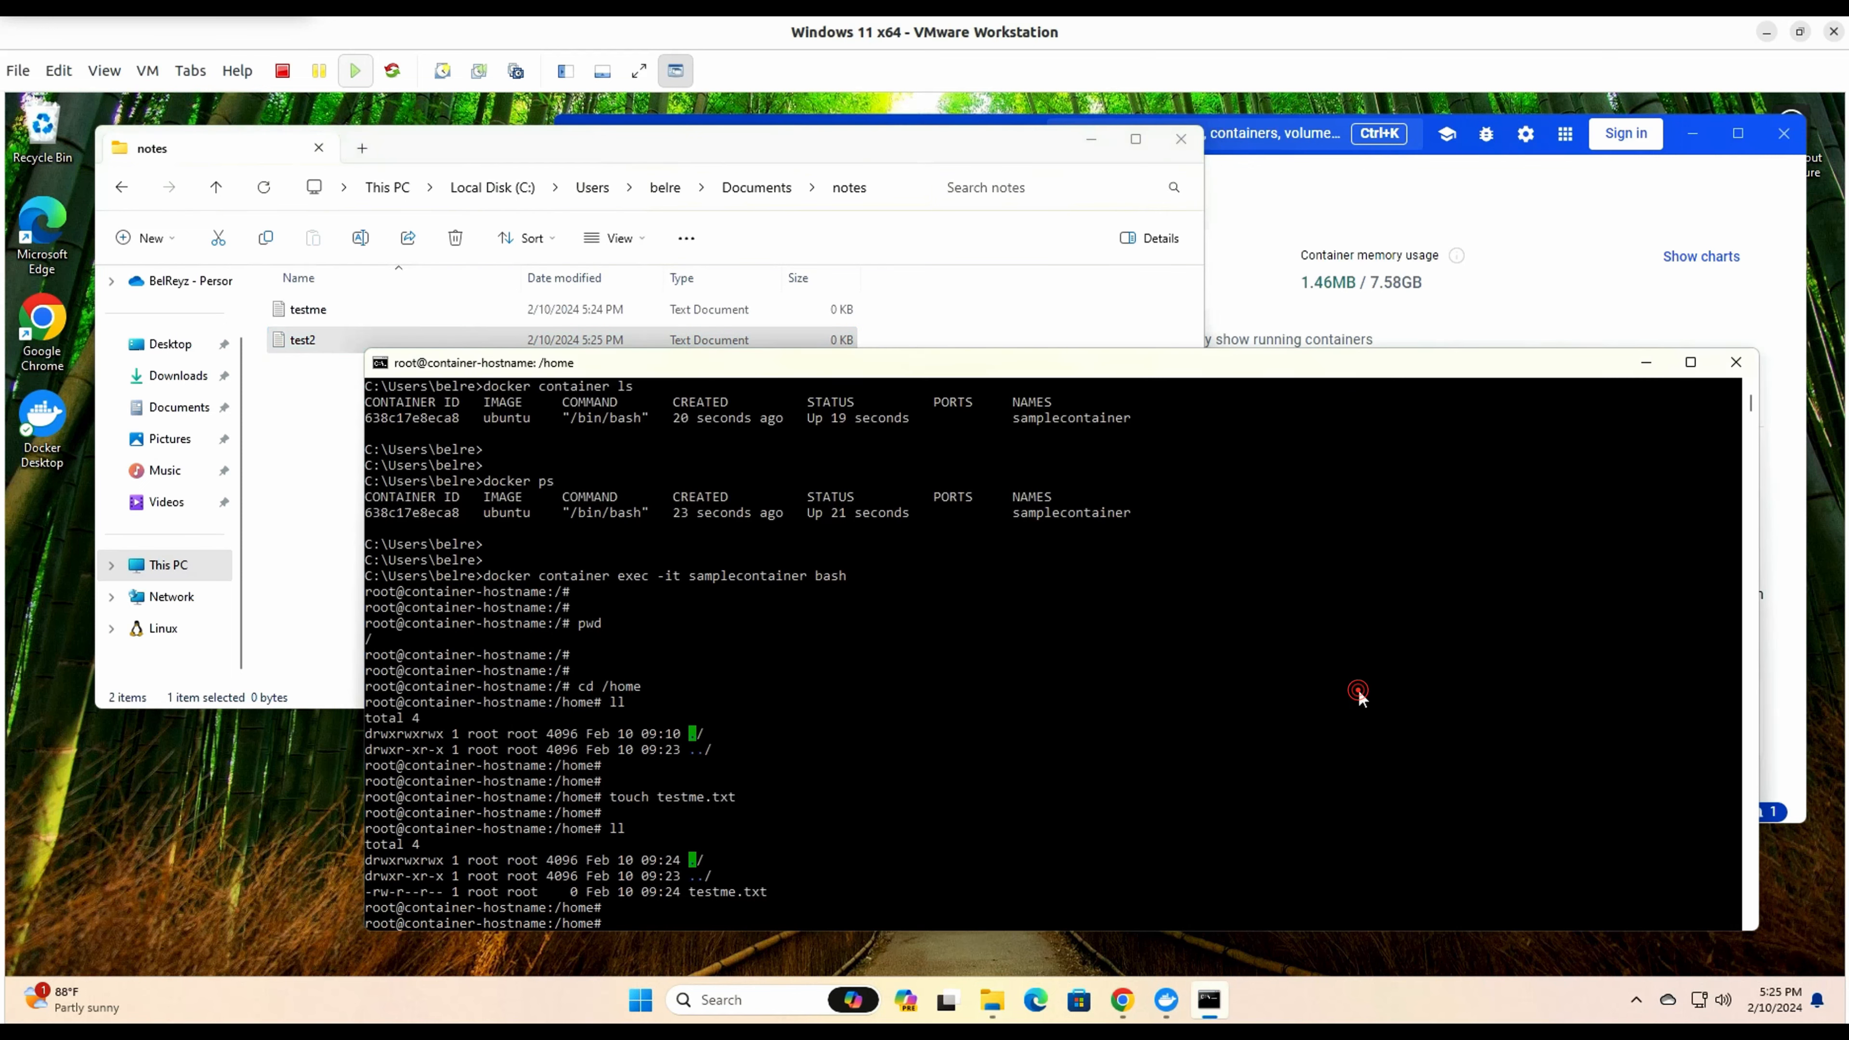
{"action": "type", "text": "ll"}
{"action": "key", "text": "Return"}
{"action": "key", "text": "Return"}
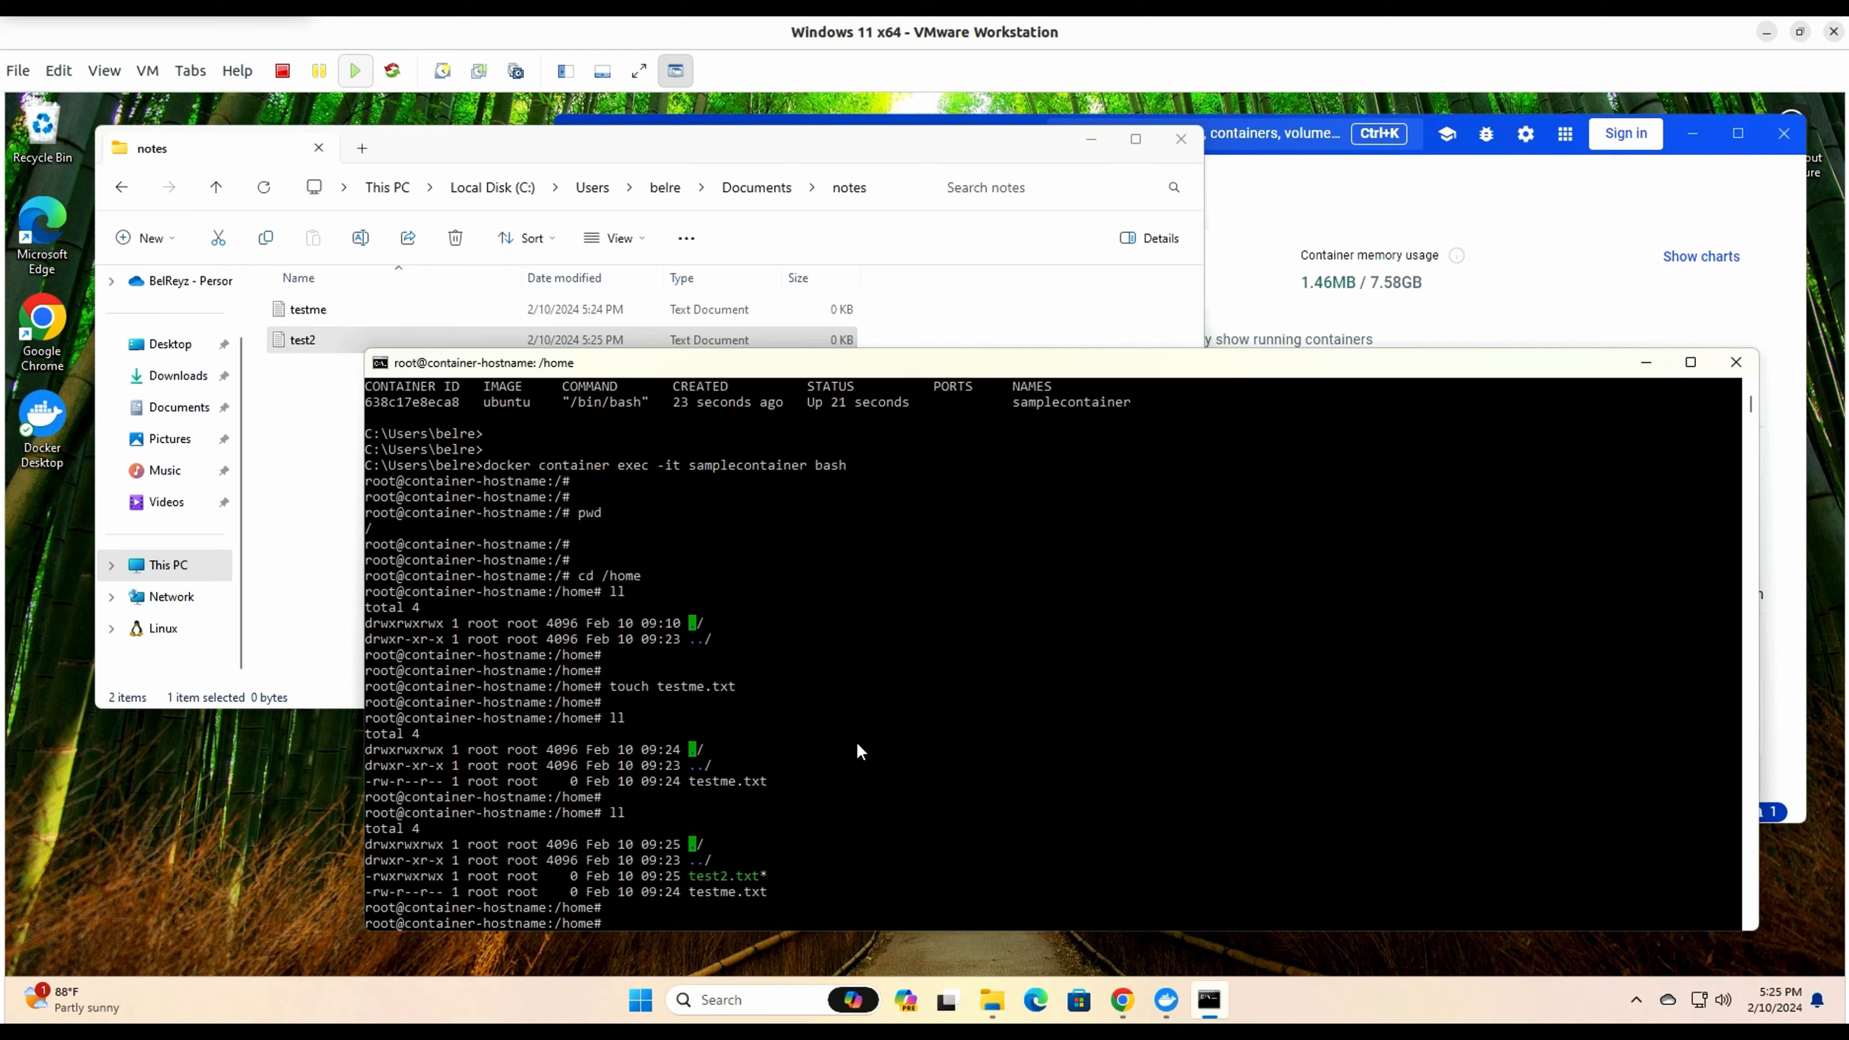
Review the -v option in the earlier docker container run command, highlighting the host notes path and the :/home target
{"action": "scroll", "coordinate": [1402, 574], "scroll_direction": "up", "scroll_amount": 5}
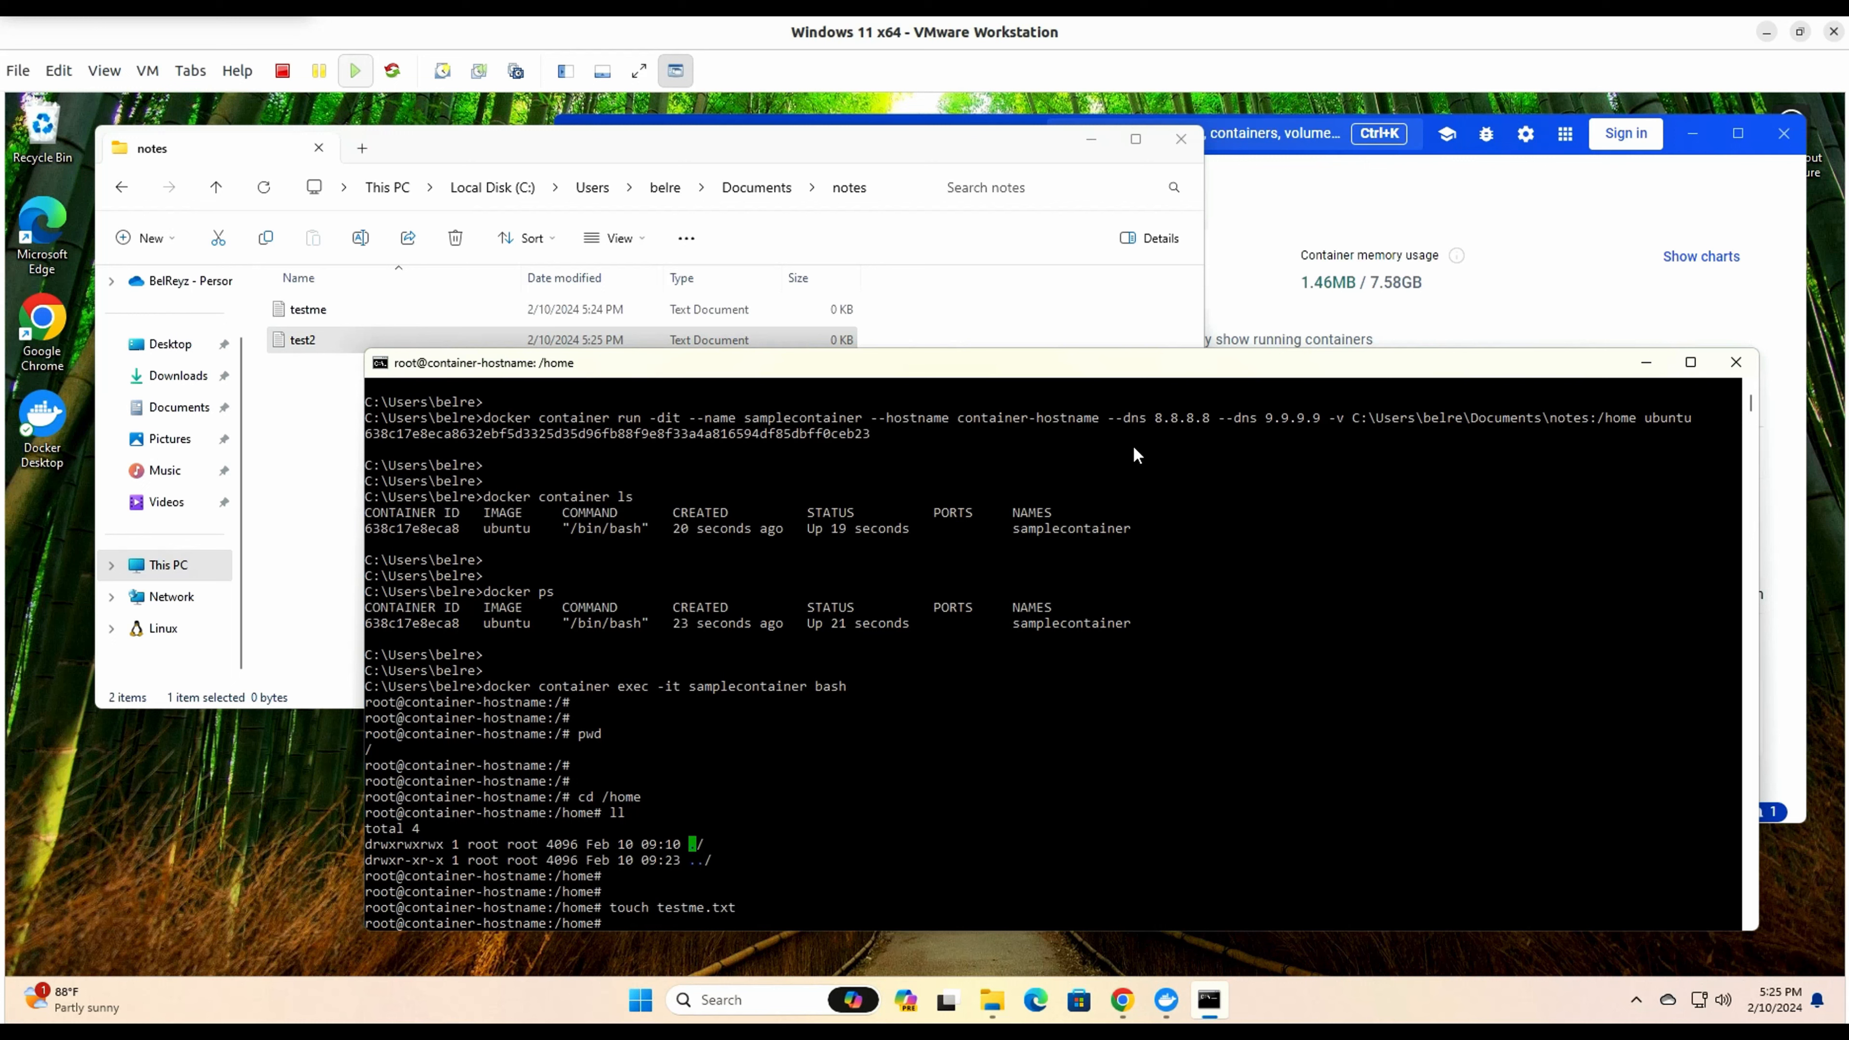
{"action": "left_click", "coordinate": [1333, 420]}
{"action": "left_click_drag", "start_coordinate": [1348, 426], "coordinate": [1584, 426]}
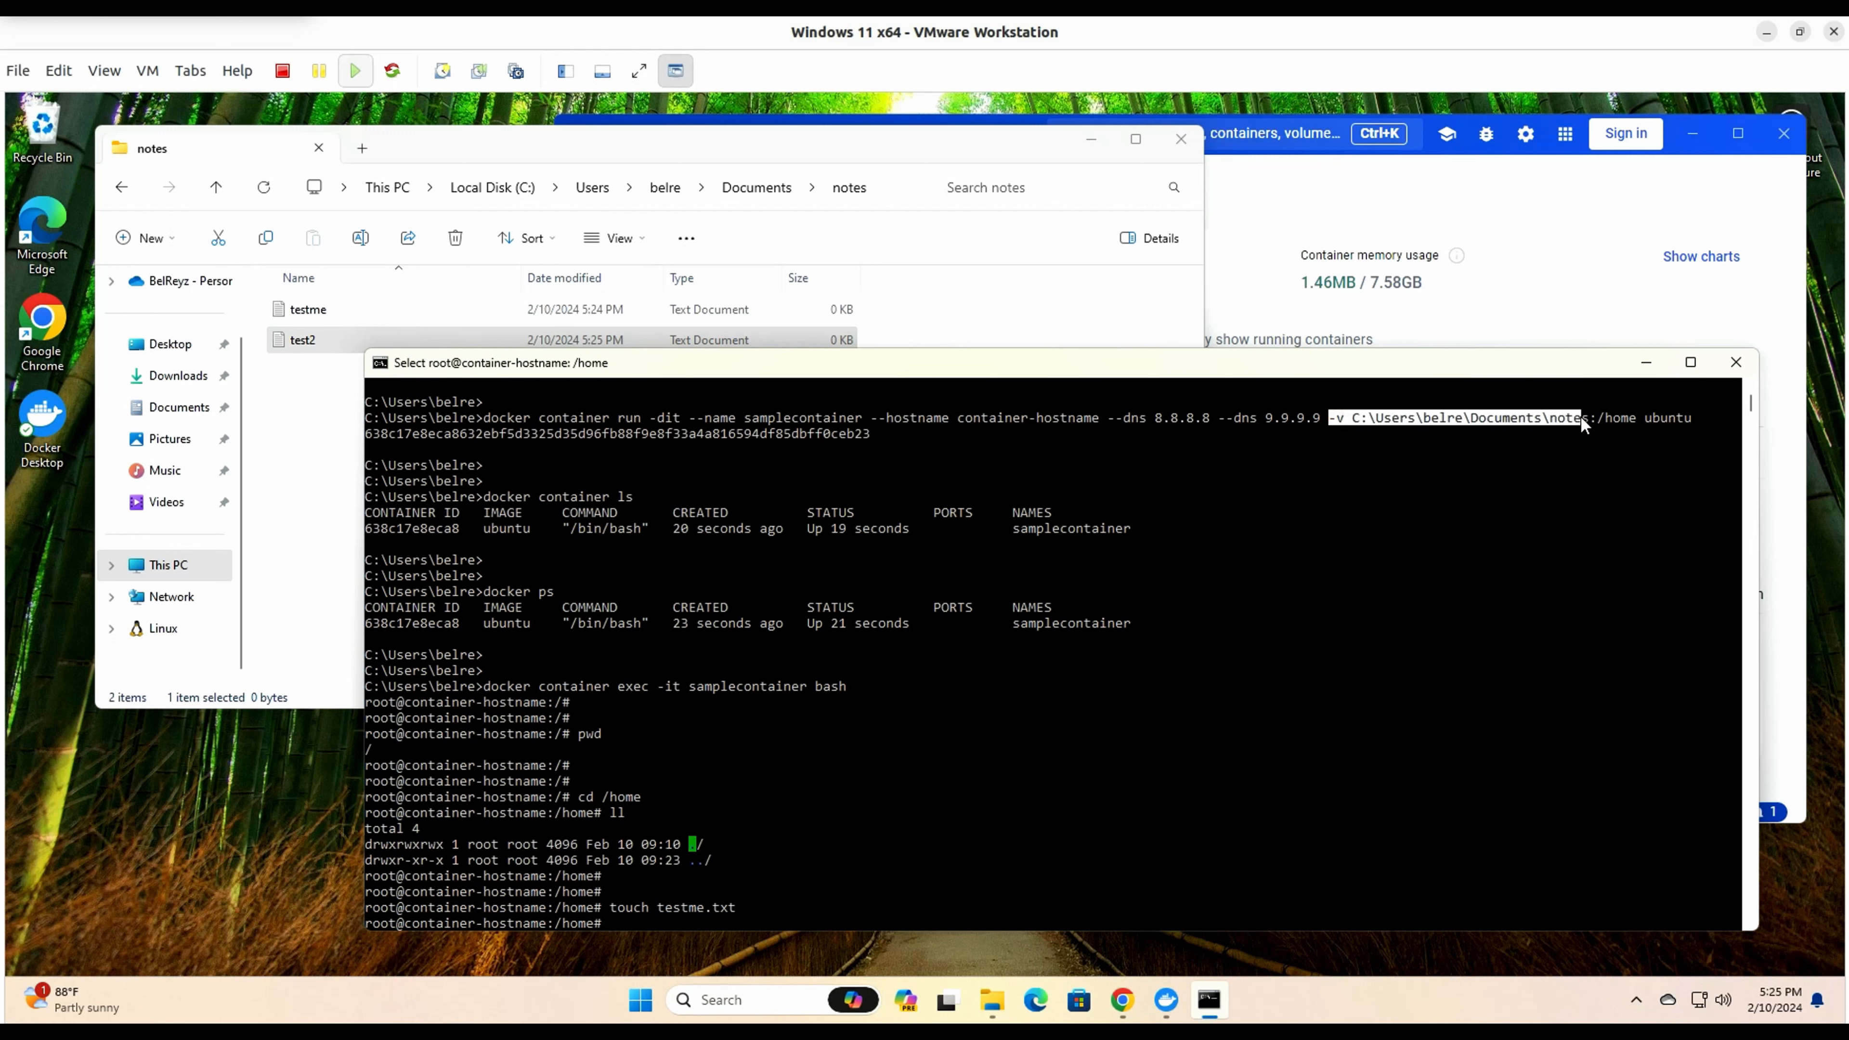
{"action": "left_click", "coordinate": [1586, 426]}
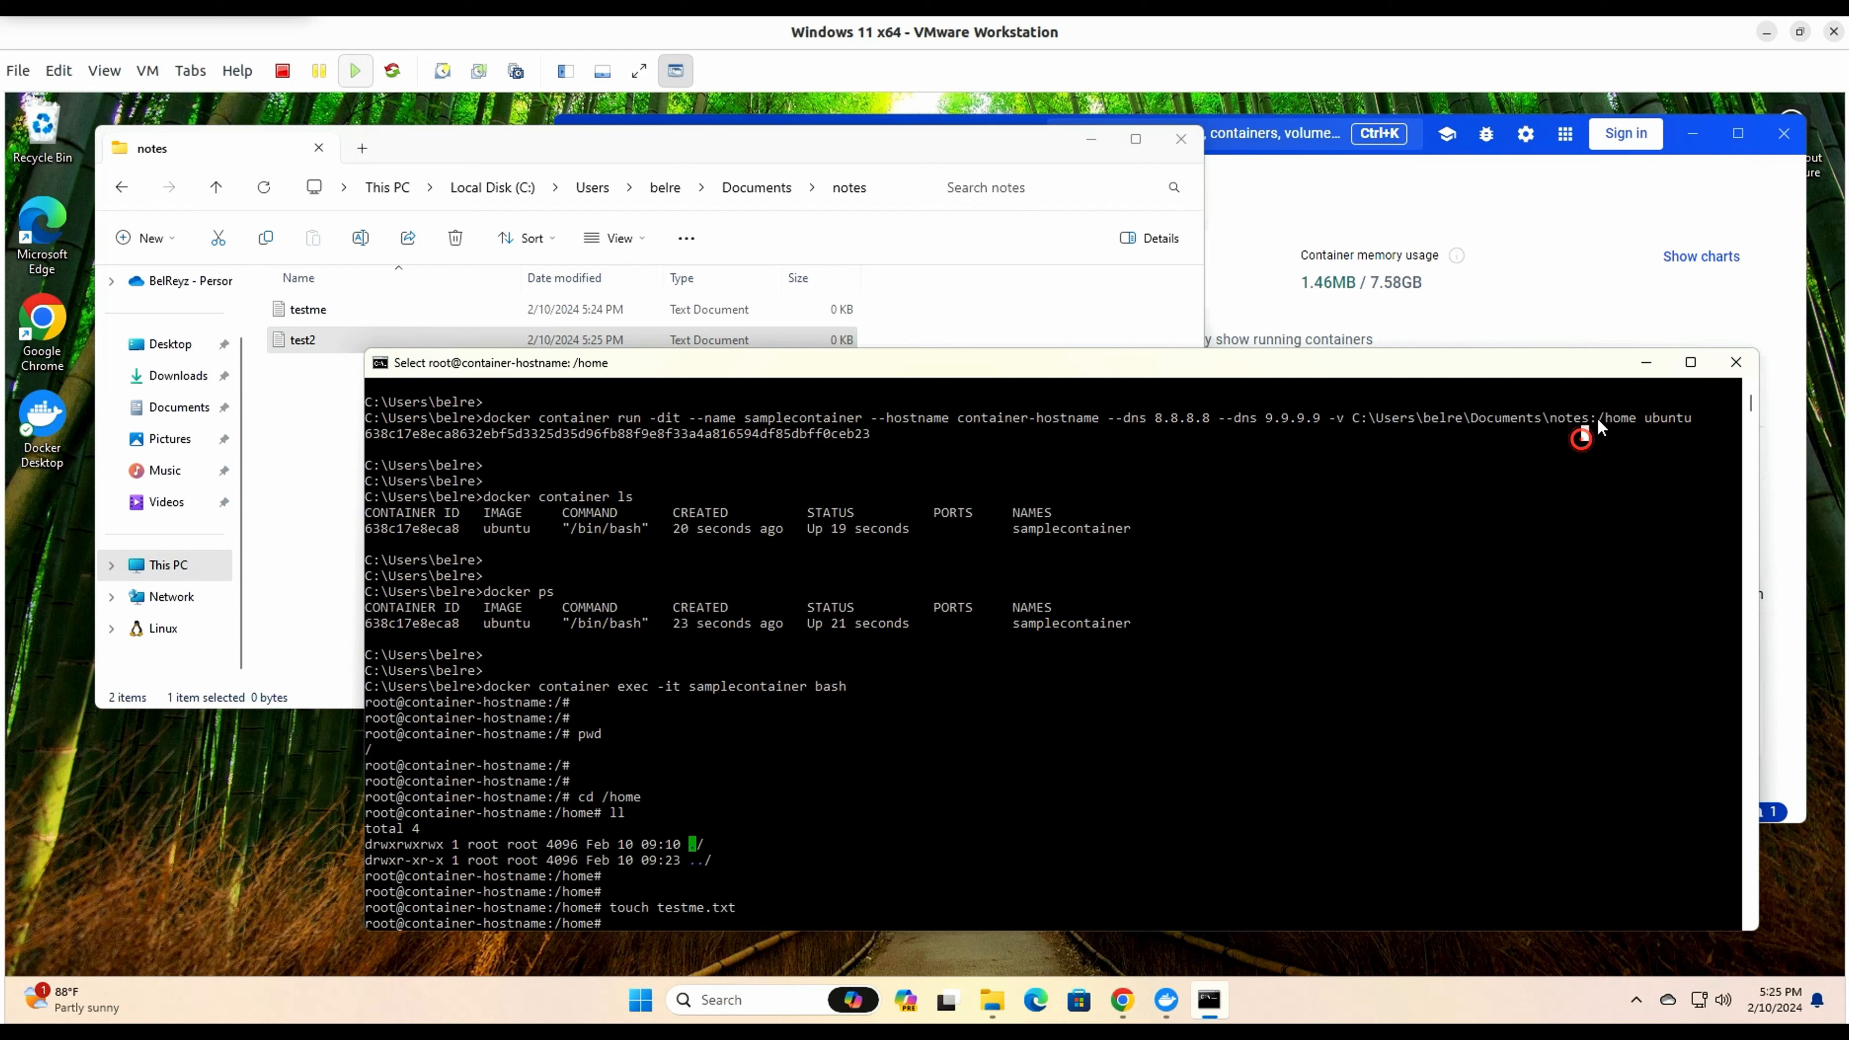
{"action": "left_click_drag", "start_coordinate": [1622, 418], "coordinate": [1632, 419]}
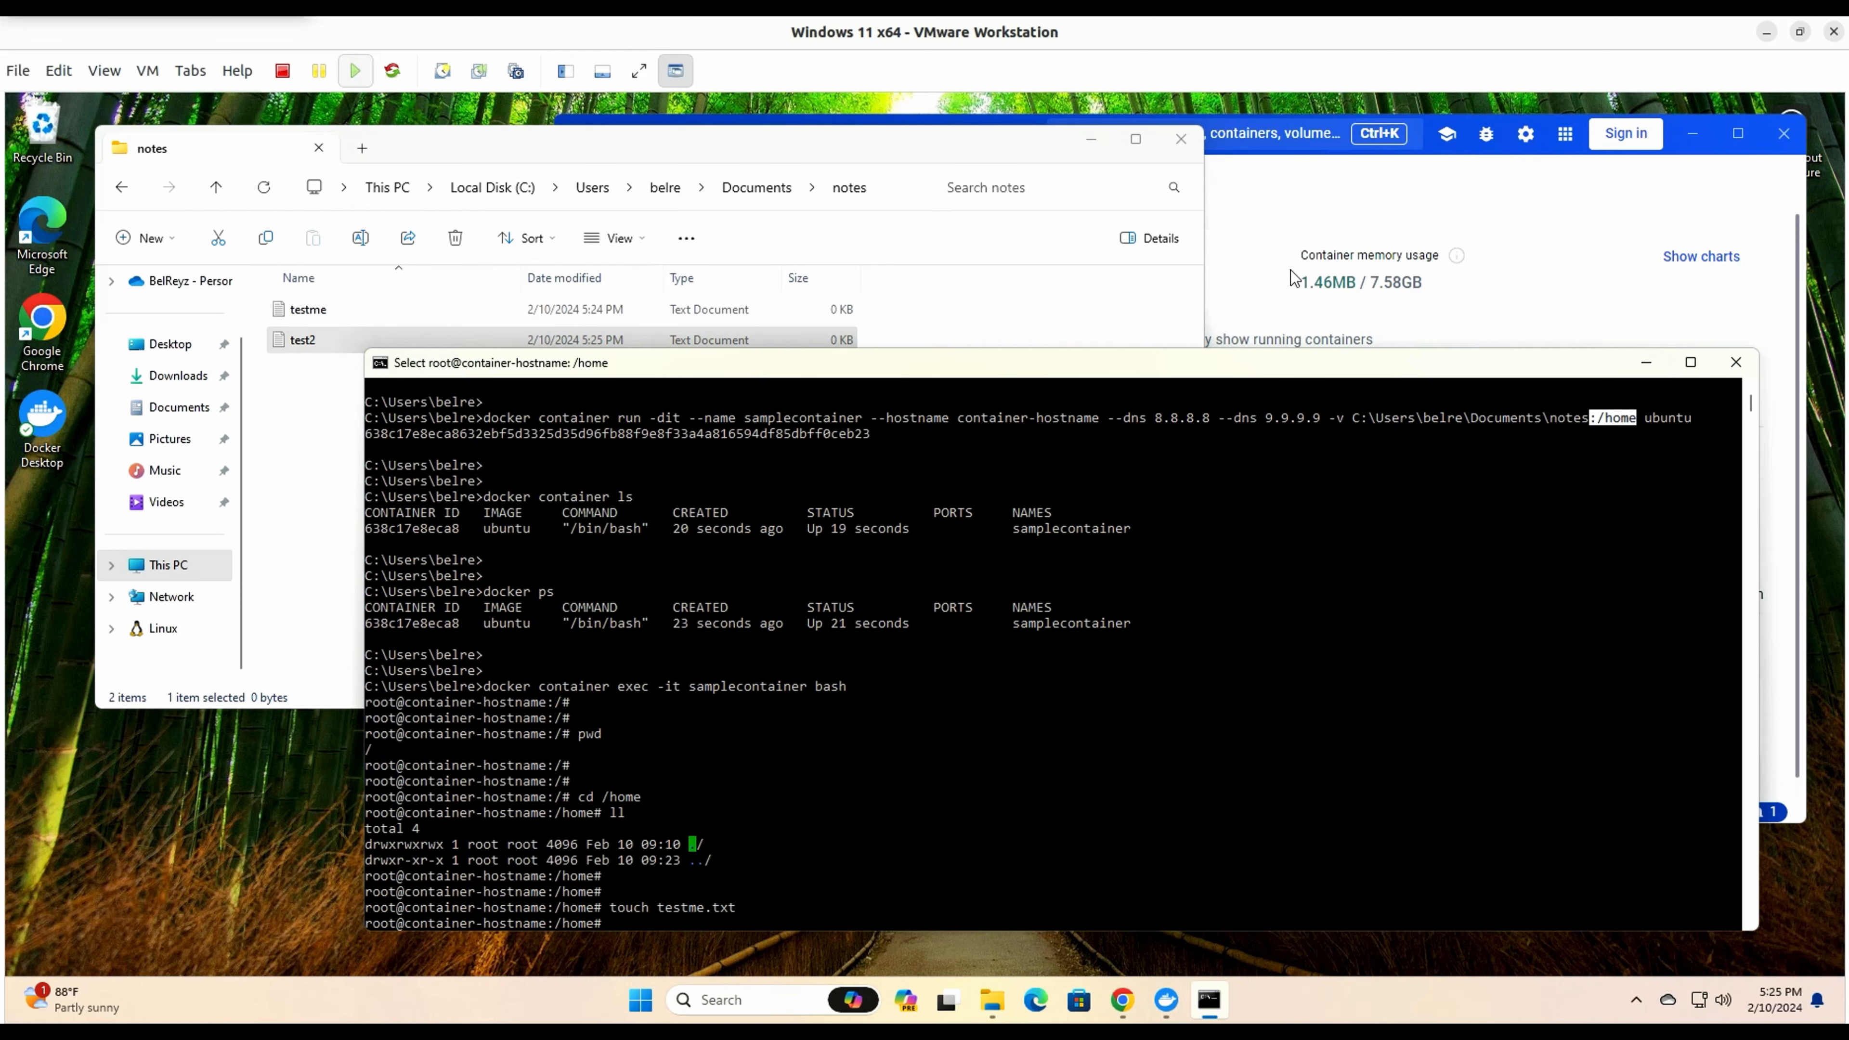
Switch to Docker Desktop, view the files of samplecontainer and expand its mounted home folder
{"action": "left_click", "coordinate": [1296, 214]}
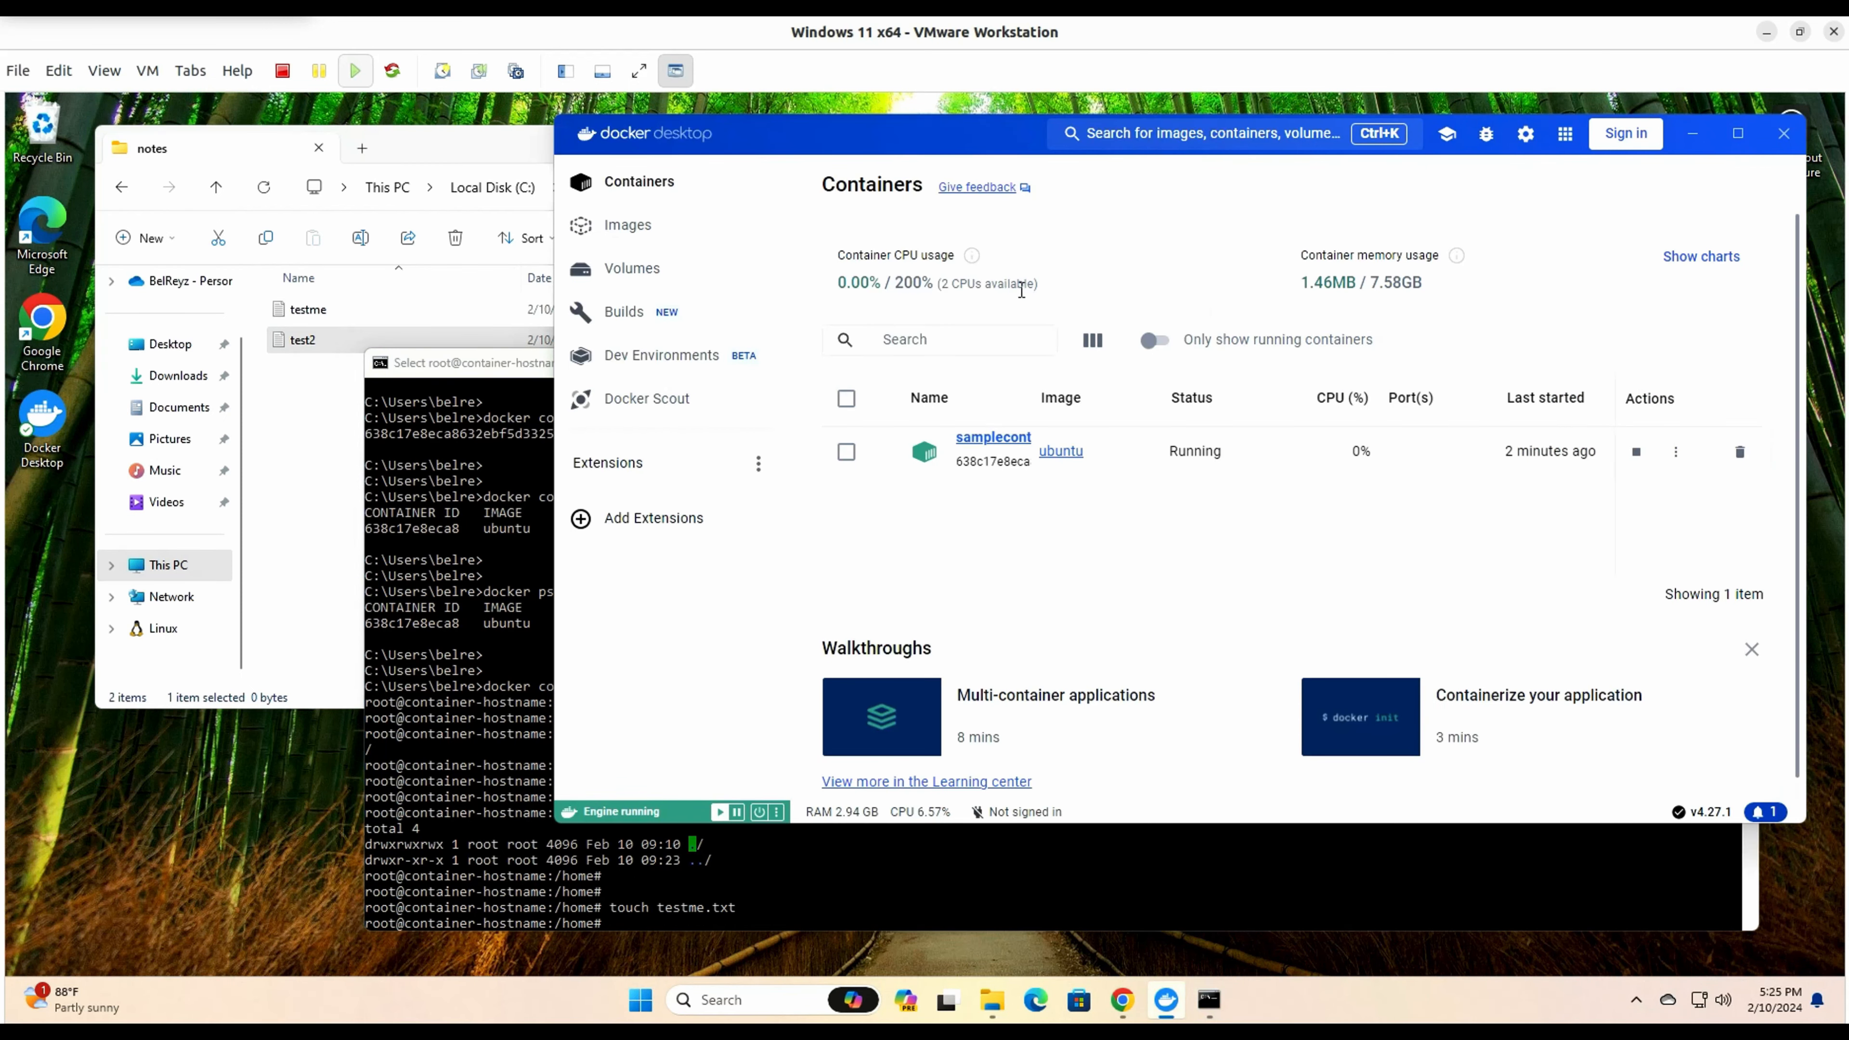
{"action": "left_click", "coordinate": [1005, 441]}
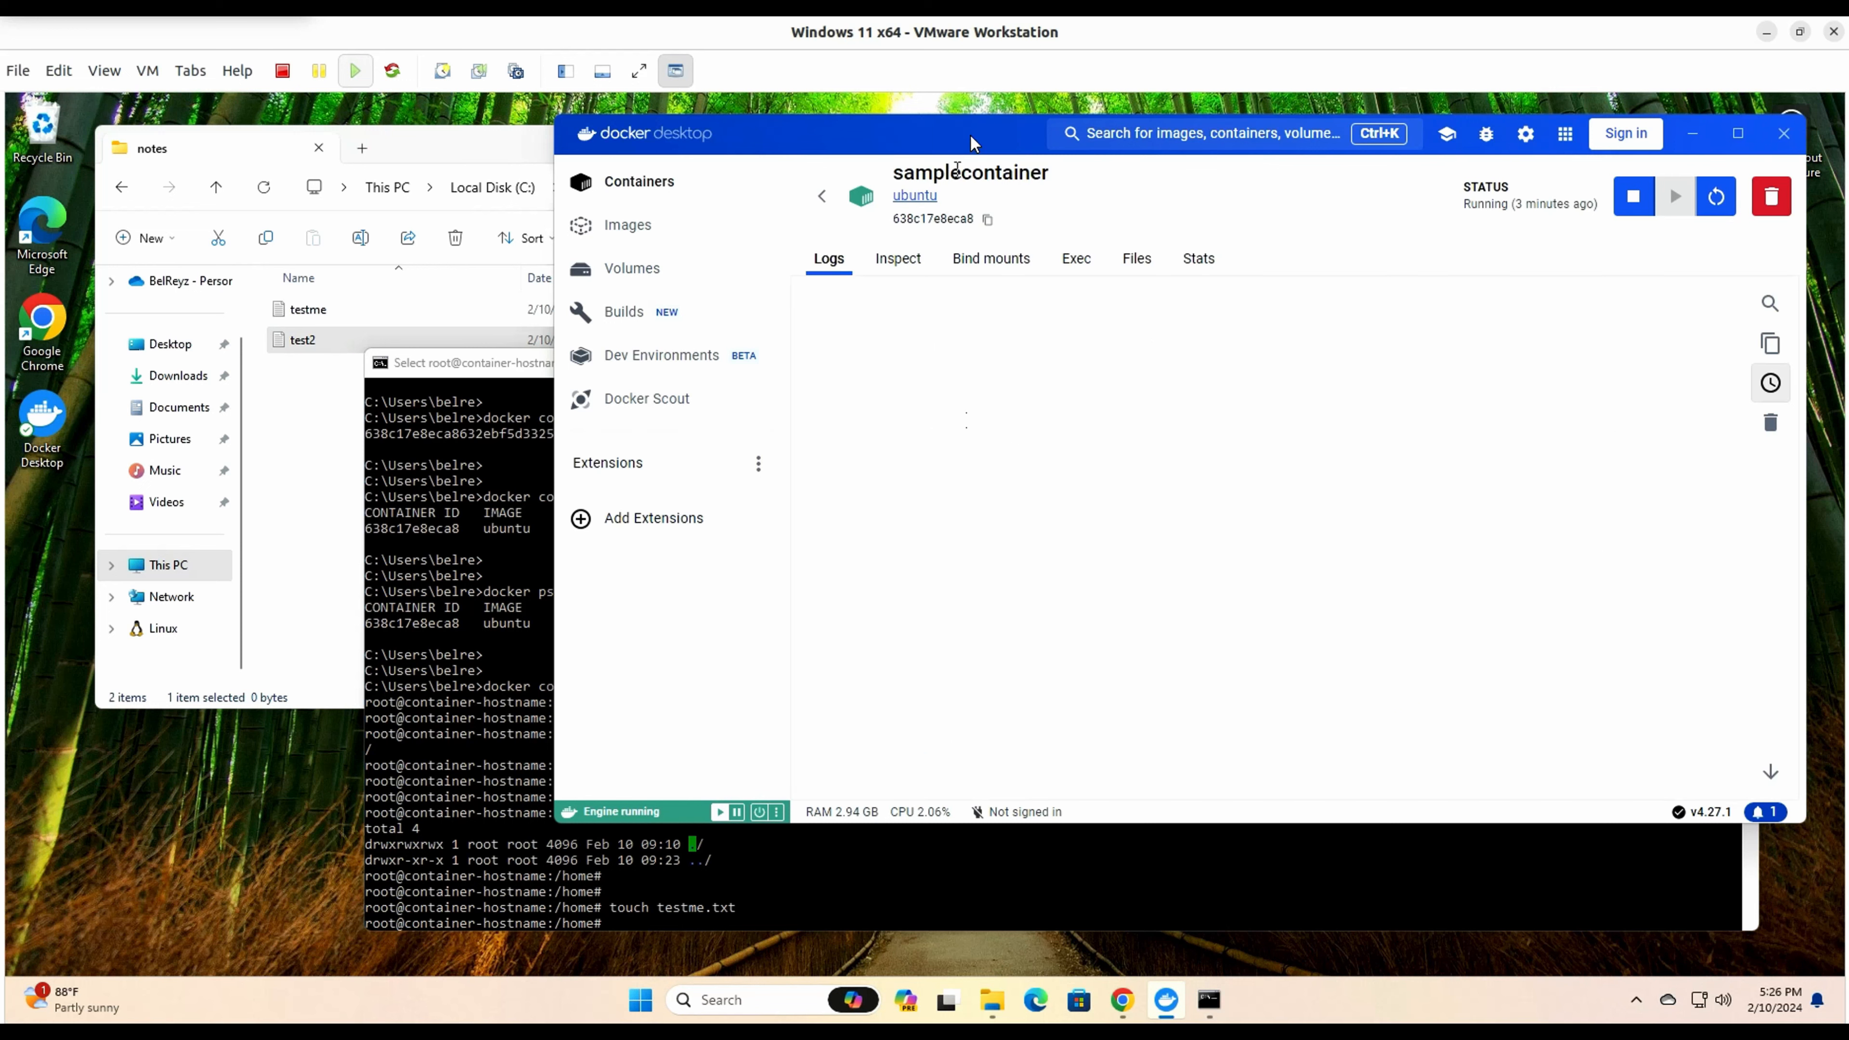
{"action": "left_click", "coordinate": [1139, 264]}
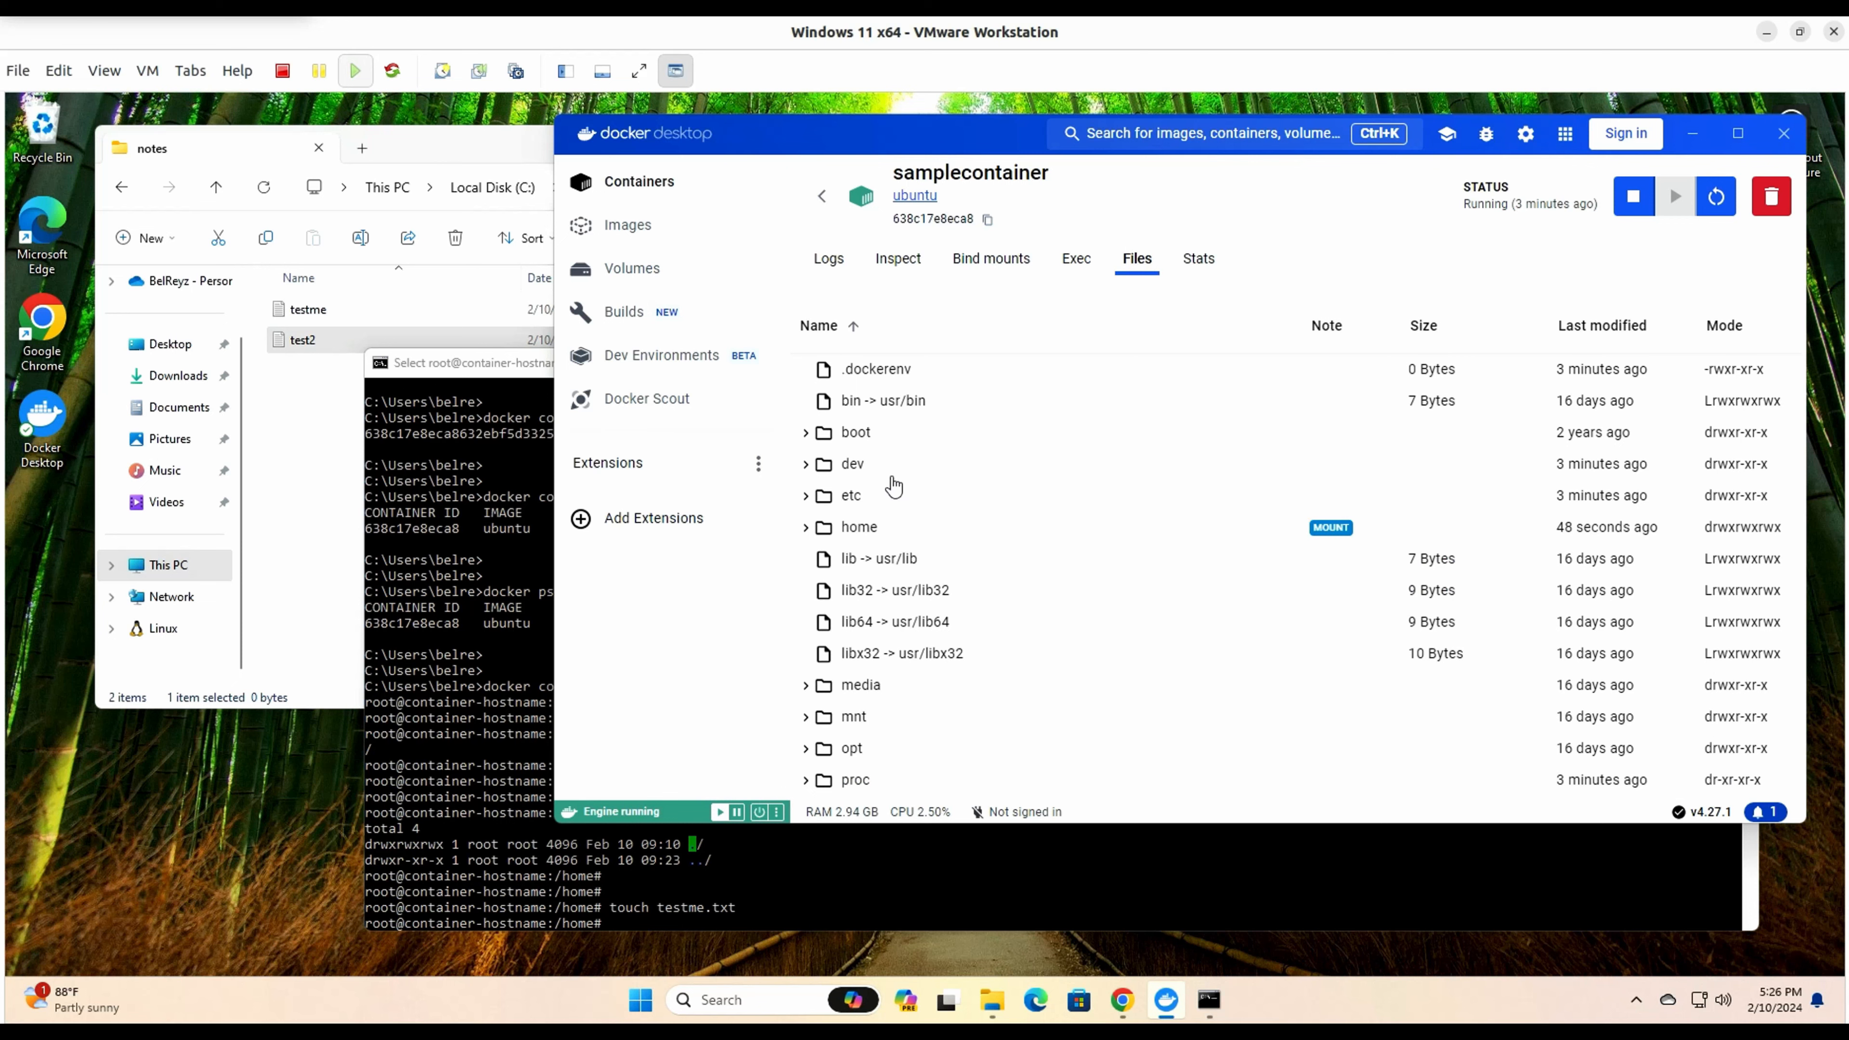
{"action": "left_click", "coordinate": [806, 530]}
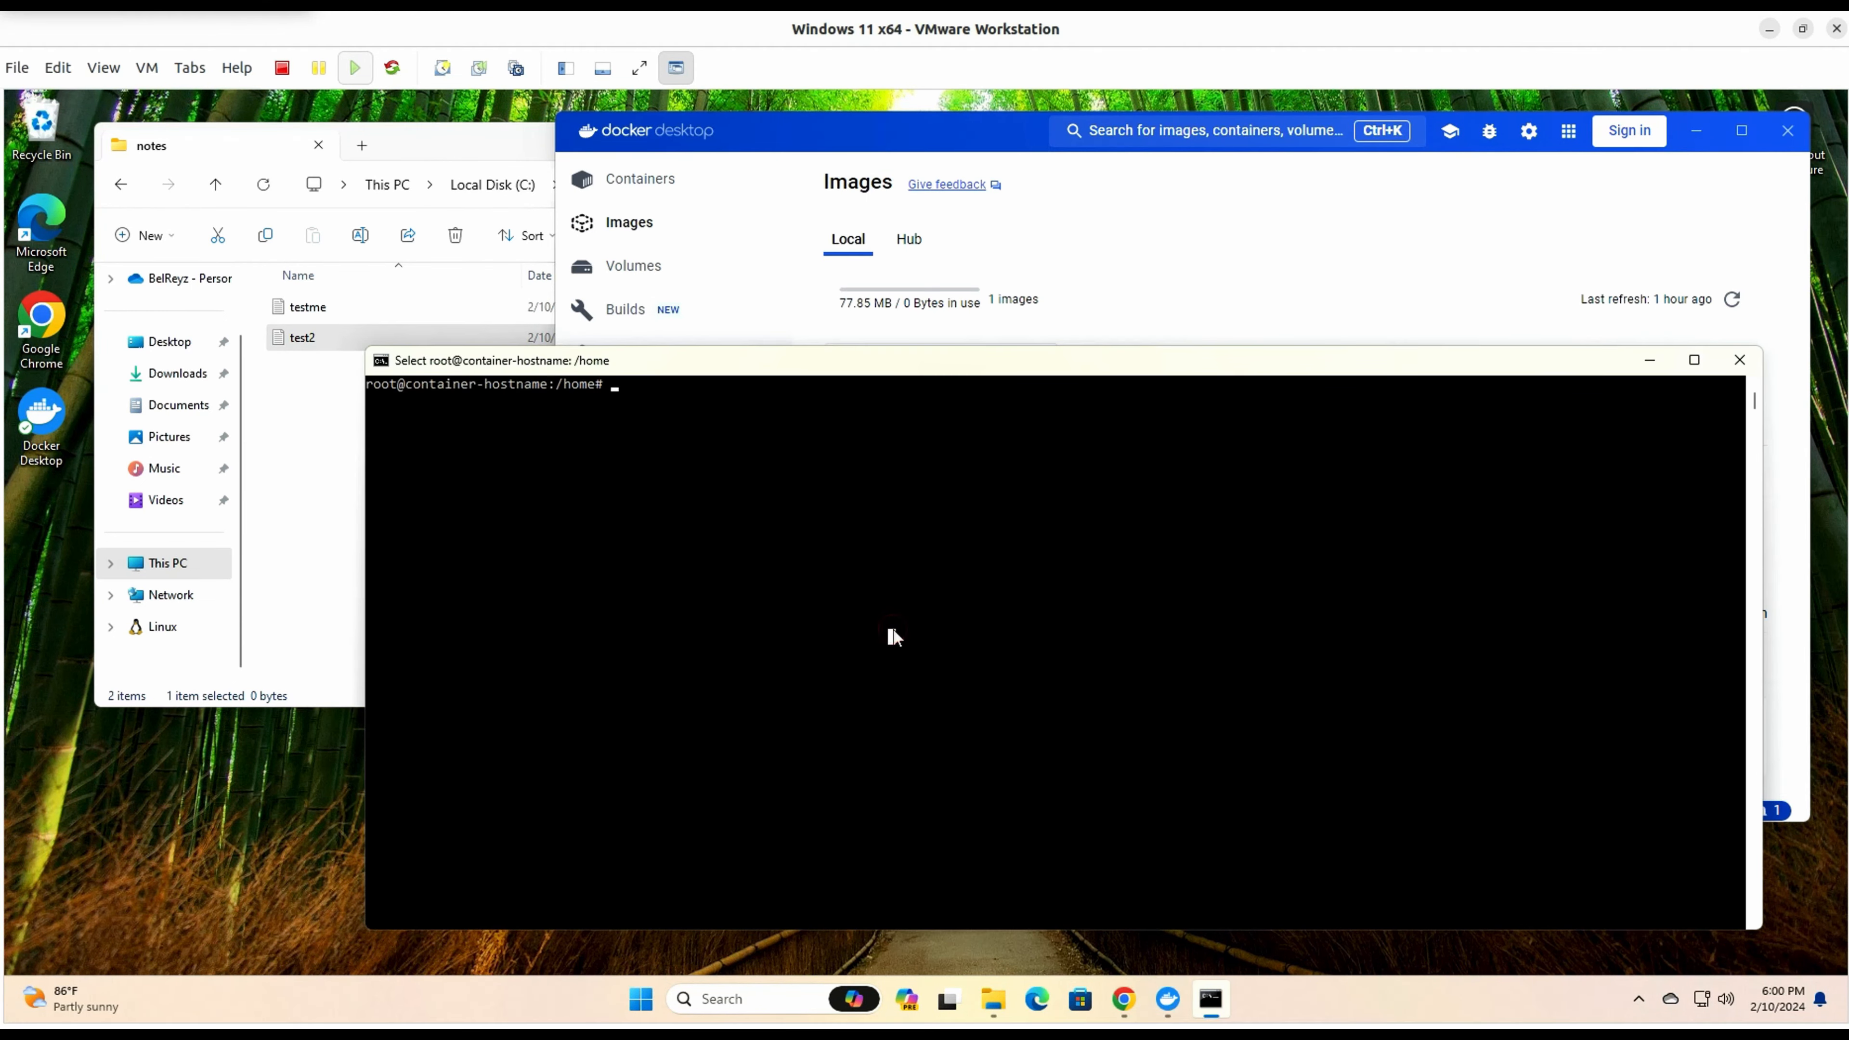
Display the container's DNS configuration in the terminal with cat /etc/resolv.conf
{"action": "right_click", "coordinate": [893, 630]}
{"action": "key", "text": "Return"}
{"action": "type", "text": "ca"}
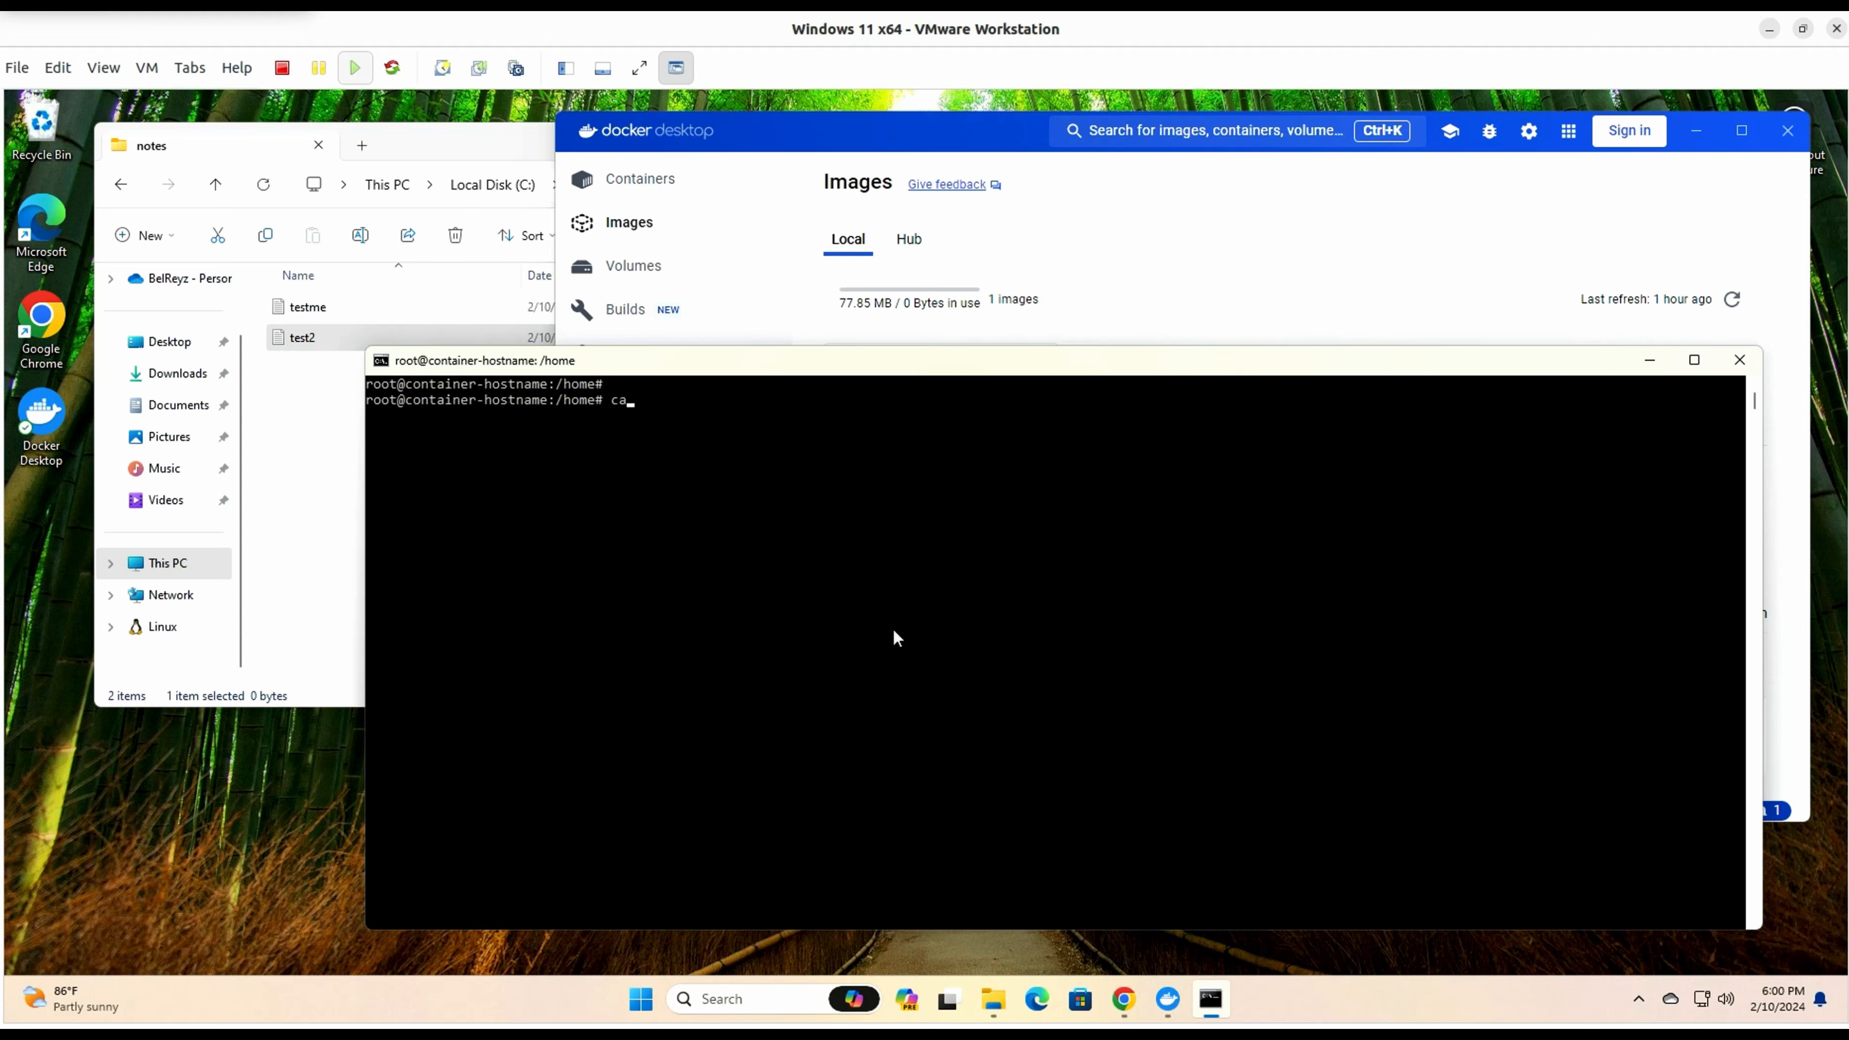
{"action": "type", "text": "t /etc/resolv.conf"}
{"action": "key", "text": "Return"}
{"action": "key", "text": "Return"}
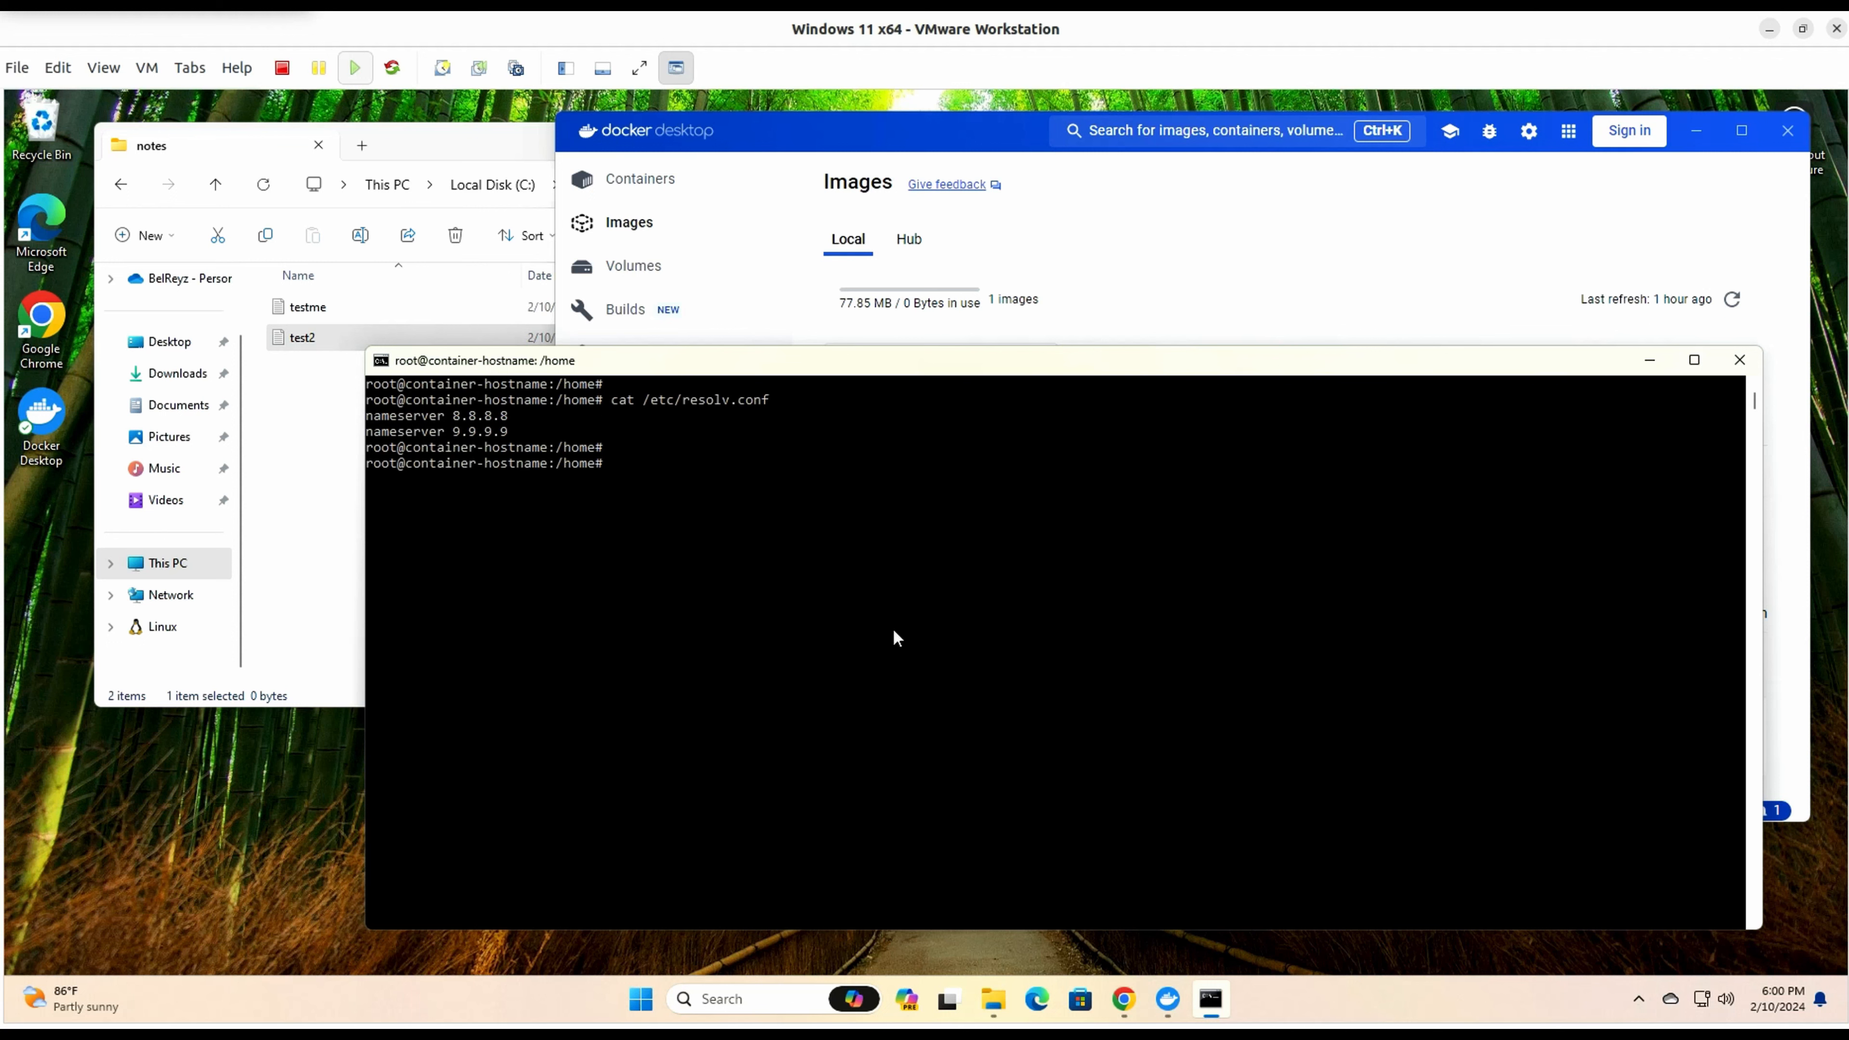
Query DNS from the container with dig cnn.com and examine which server answered
{"action": "type", "text": "dig cnn.com"}
{"action": "key", "text": "Return"}
{"action": "key", "text": "Return"}
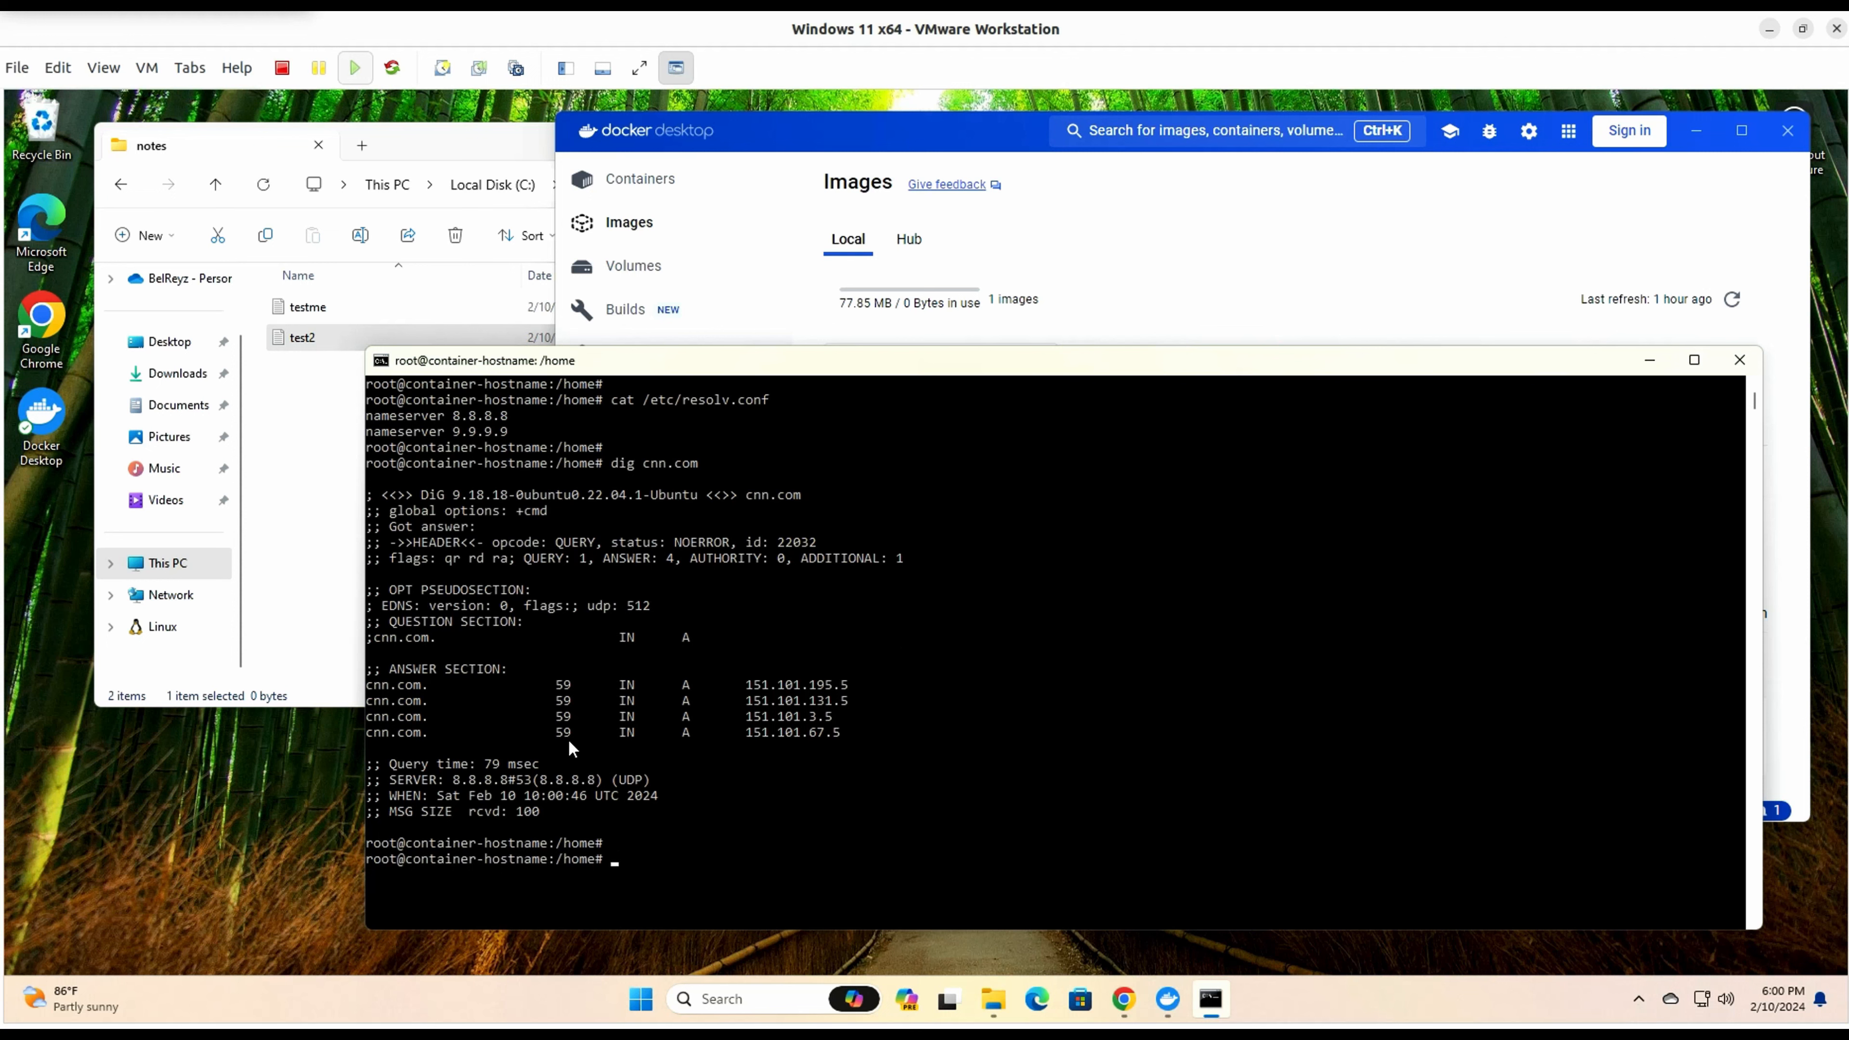
{"action": "left_click_drag", "start_coordinate": [454, 778], "coordinate": [506, 778]}
{"action": "left_click", "coordinate": [1122, 702]}
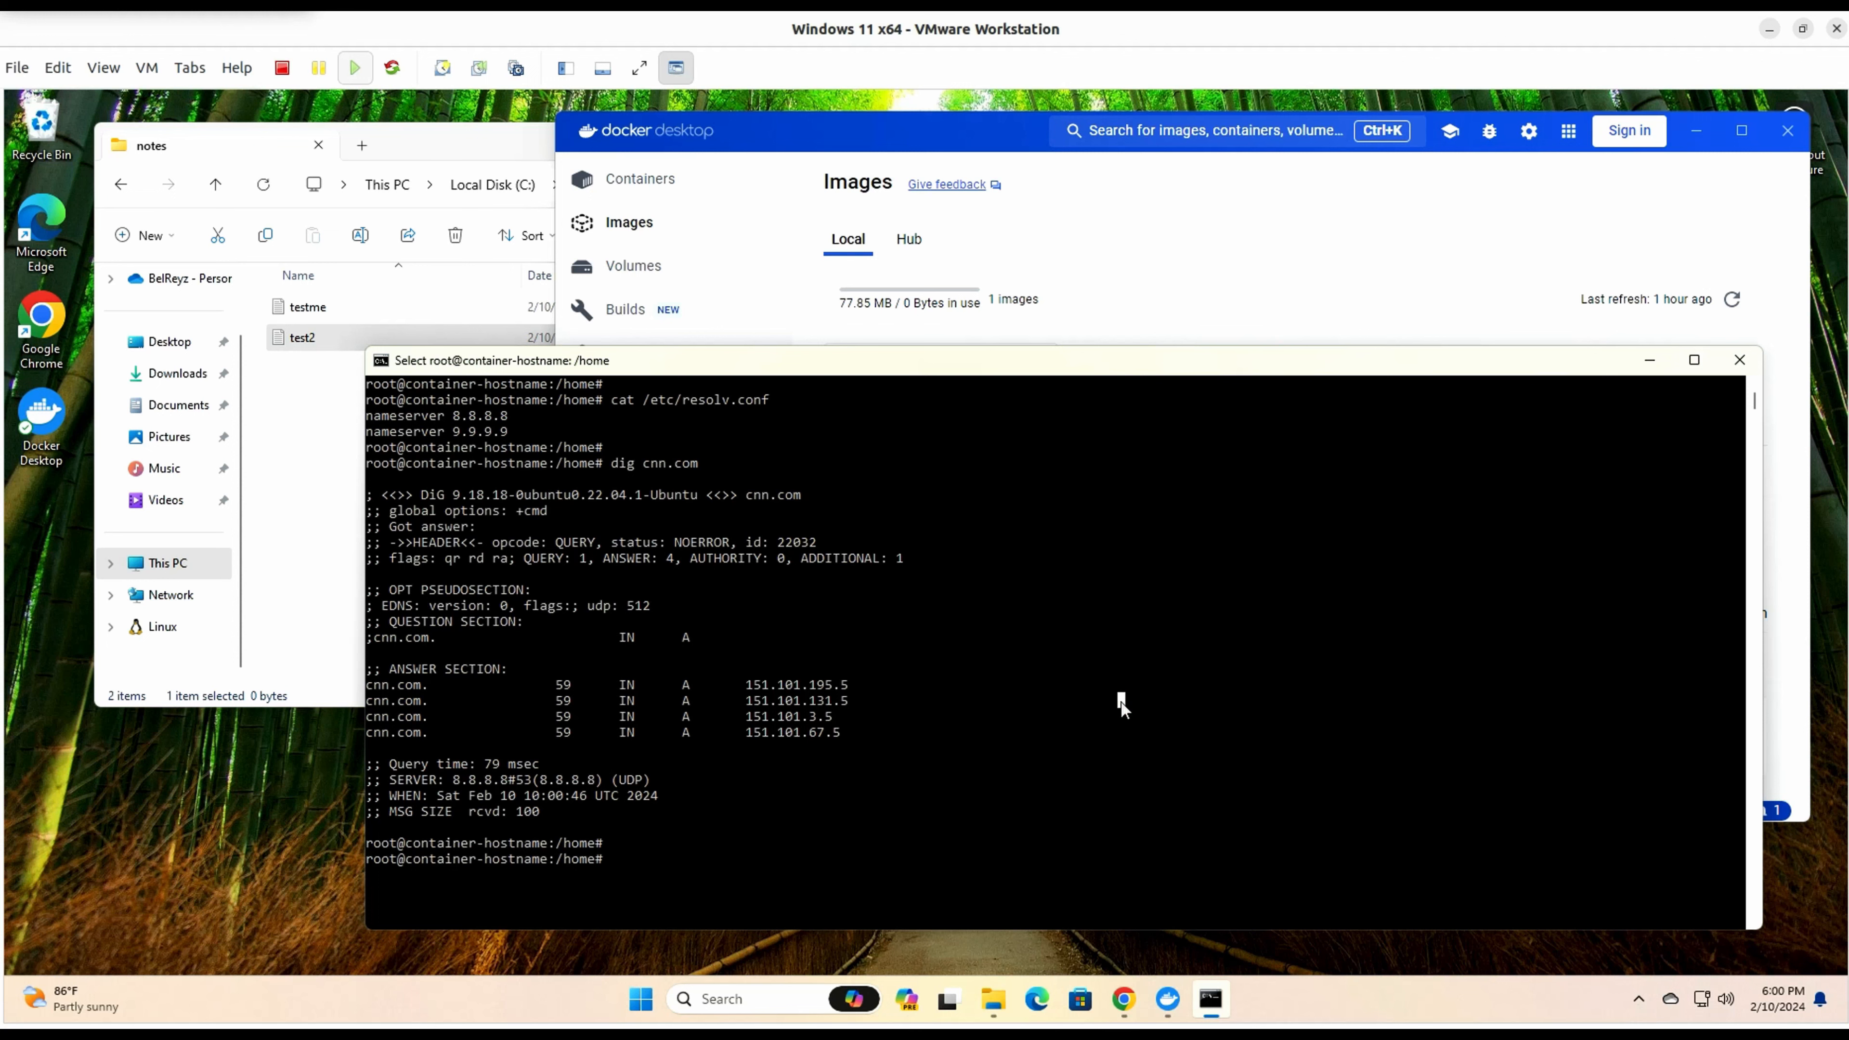